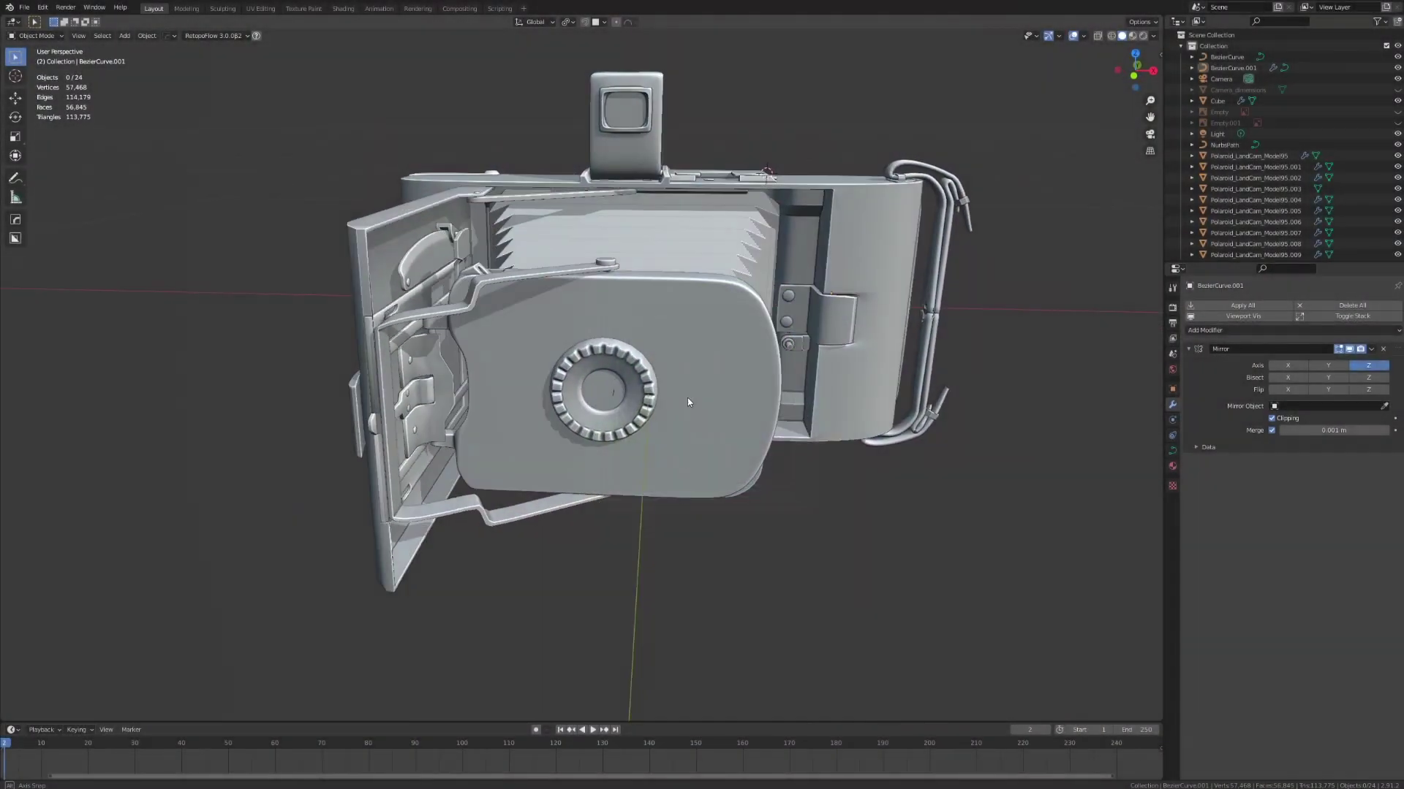
{"action": "middle_click_drag", "start_coordinate": [688, 401], "coordinate": [831, 412]}
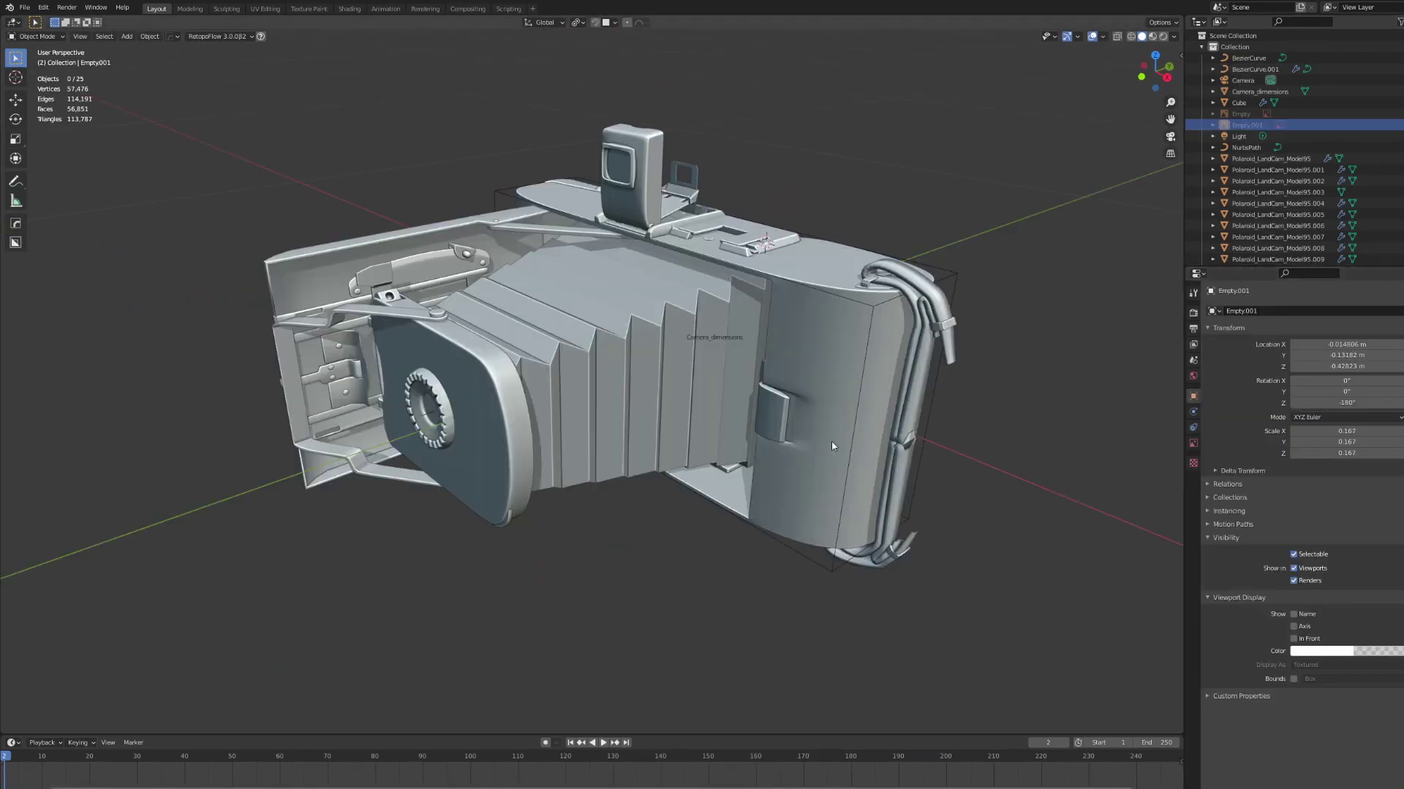
{"action": "middle_click_drag", "start_coordinate": [657, 481], "coordinate": [784, 508]}
{"action": "middle_click_drag", "start_coordinate": [642, 492], "coordinate": [731, 416]}
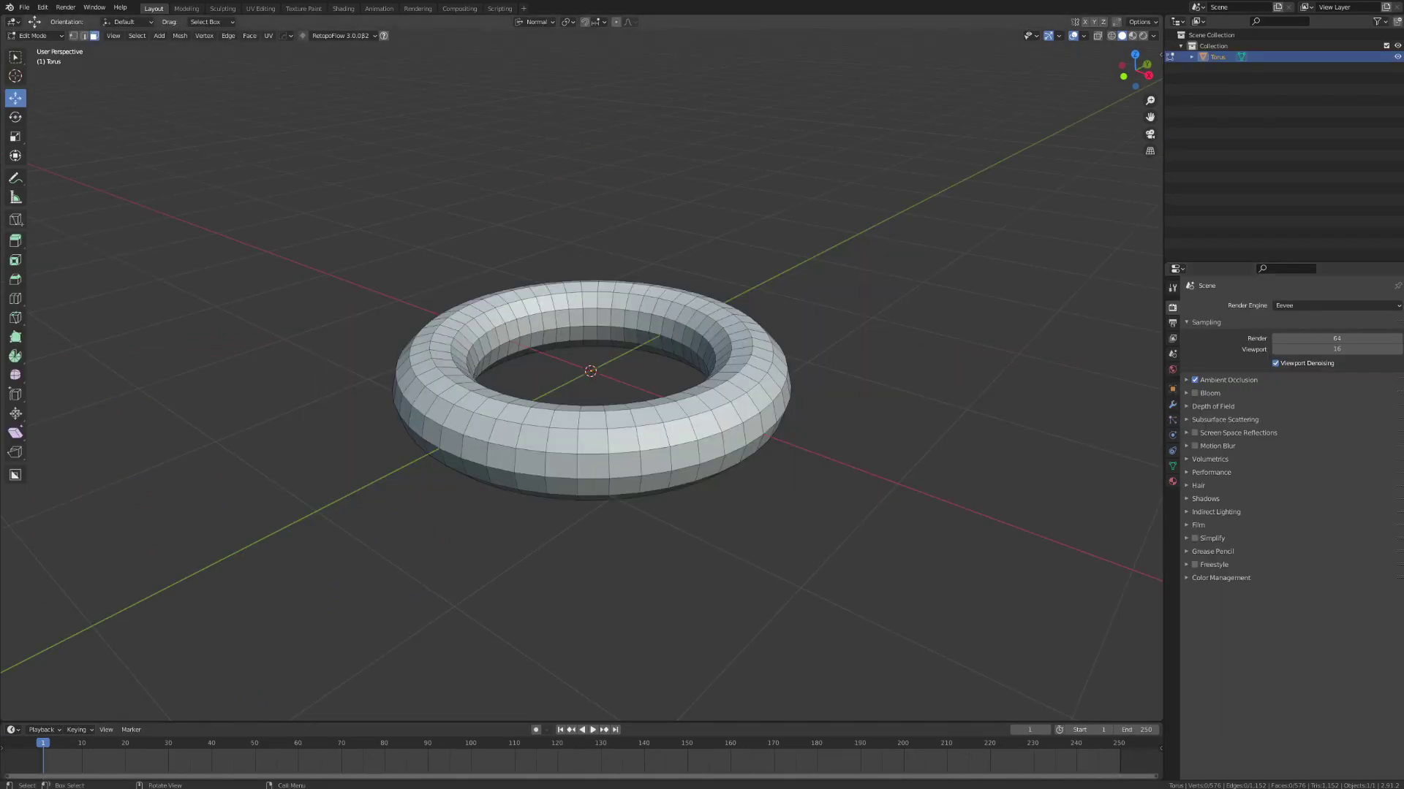
Select a four-by-three patch of faces on the outer upper side of the torus, filling the region between two corner faces.
{"action": "mouse_move", "coordinate": [798, 524]}
{"action": "middle_mouse_down"}
{"action": "mouse_move", "coordinate": [811, 524]}
{"action": "mouse_move", "coordinate": [782, 524]}
{"action": "middle_mouse_up"}
{"action": "middle_click_drag", "start_coordinate": [782, 524], "coordinate": [666, 462]}
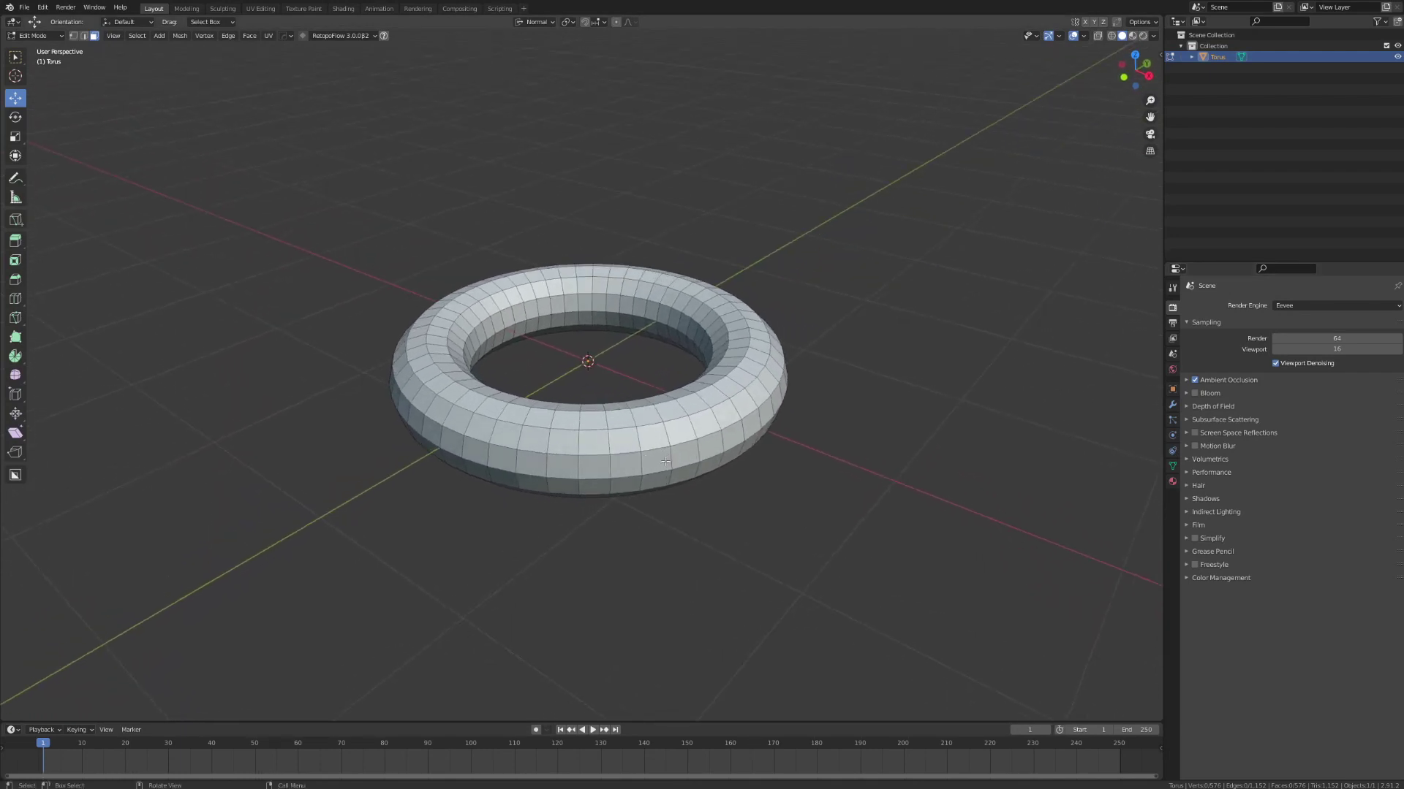
{"action": "left_click", "coordinate": [587, 422]}
{"action": "scroll", "coordinate": [587, 422], "scroll_direction": "up", "scroll_amount": 2}
{"action": "left_click", "coordinate": [700, 482], "text": "ctrl"}
{"action": "middle_click_drag", "start_coordinate": [699, 482], "coordinate": [798, 472]}
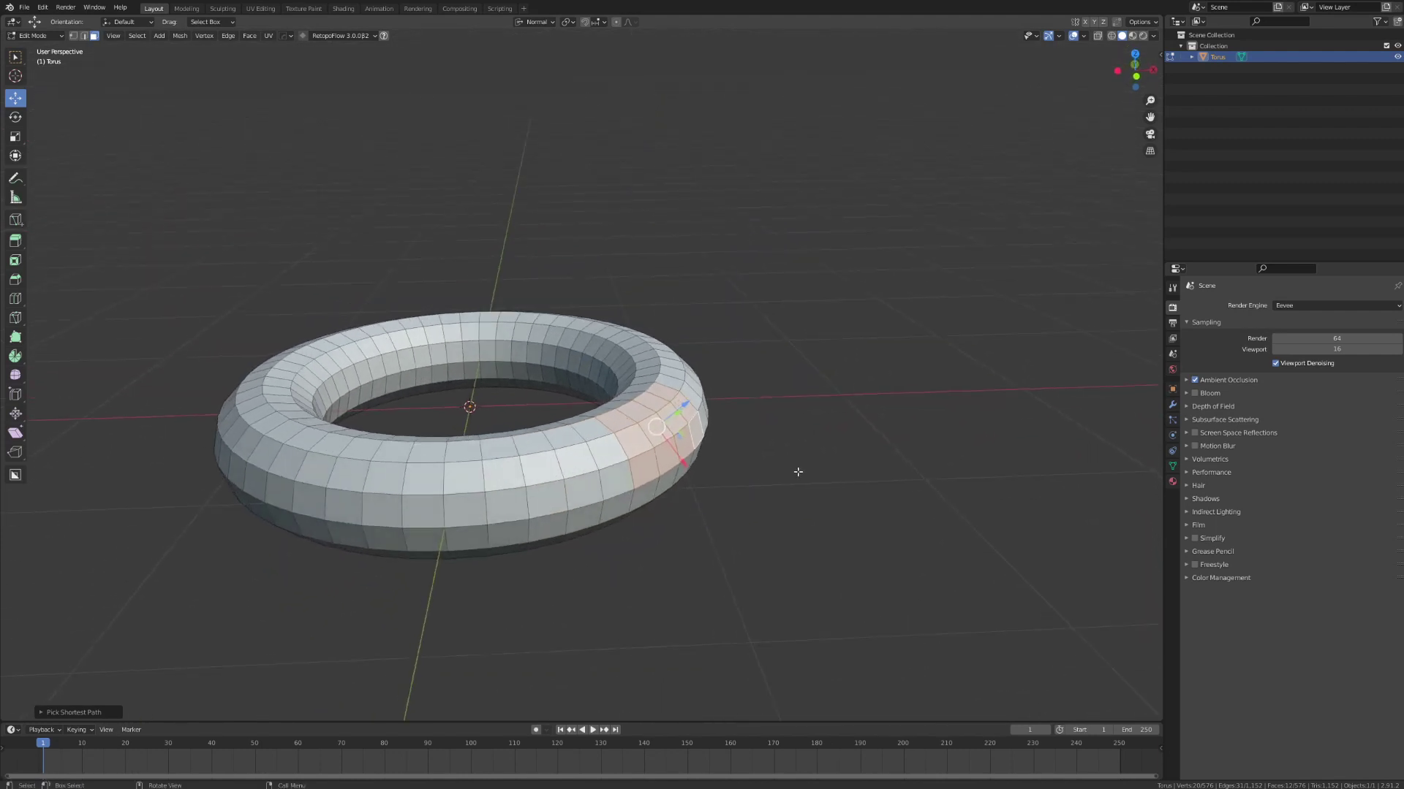
Try extruding the selected patch outward, and undo the extrusion.
{"action": "key", "text": "e"}
{"action": "left_click", "coordinate": [842, 458]}
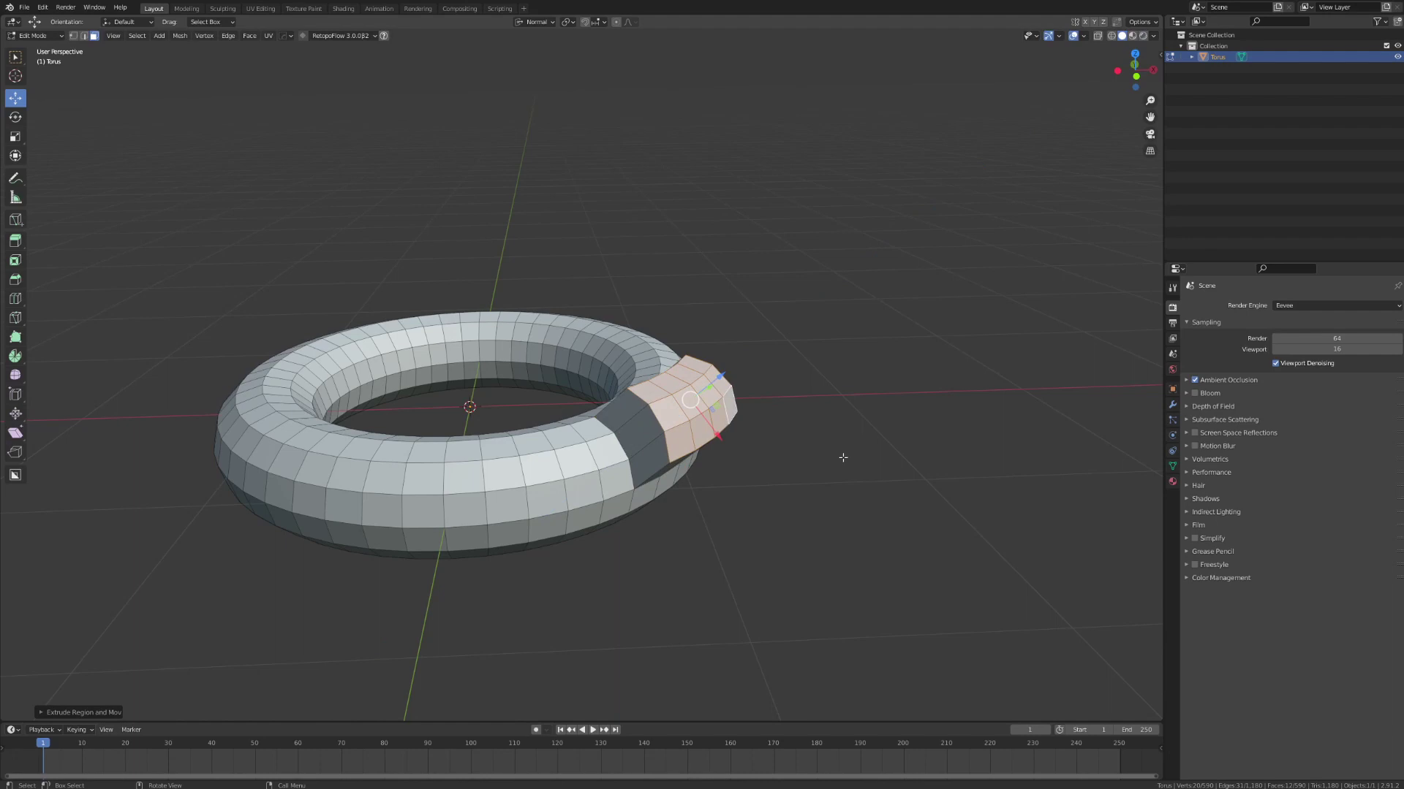
{"action": "key", "text": "ctrl+z"}
{"action": "middle_click_drag", "start_coordinate": [890, 461], "coordinate": [1006, 489]}
{"action": "key", "text": "i"}
{"action": "key", "text": "Escape"}
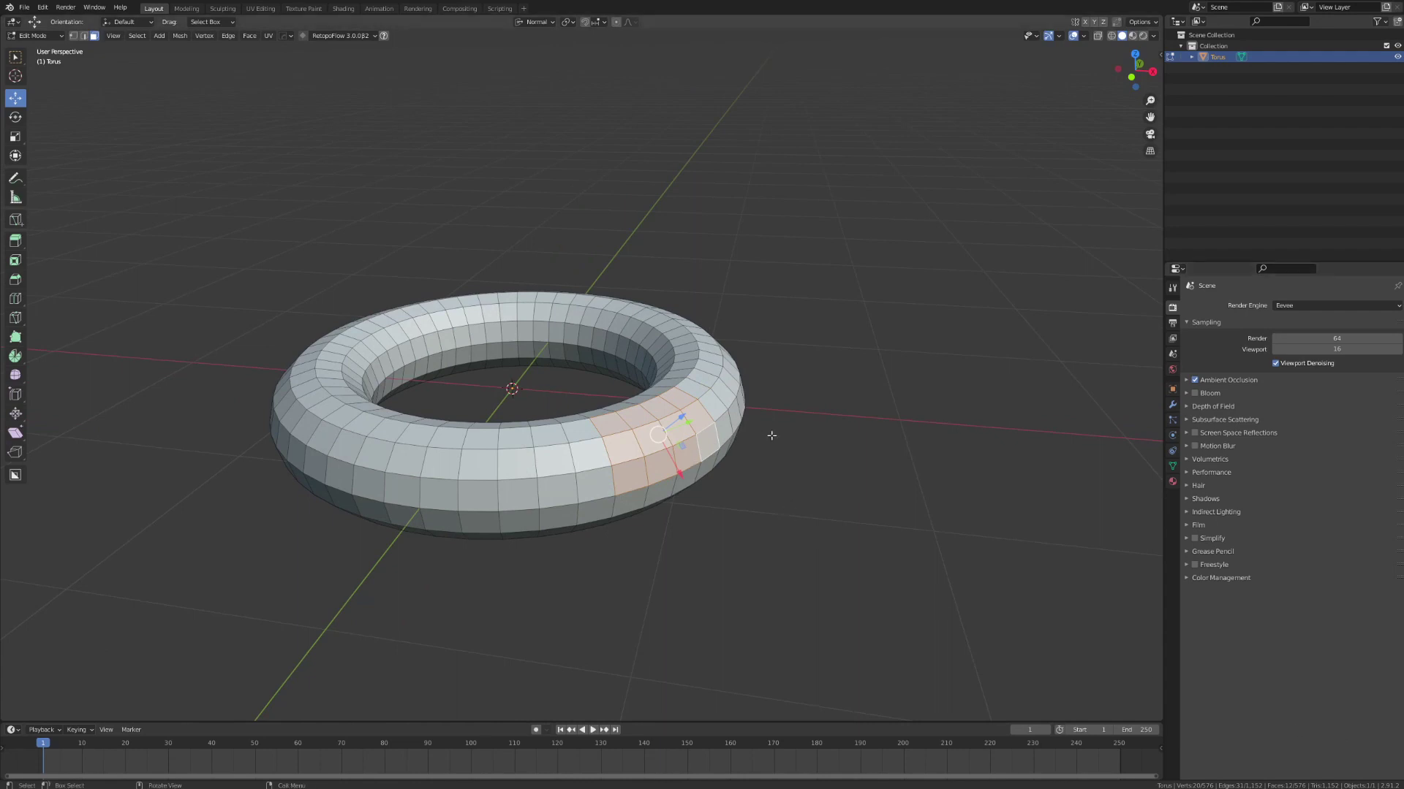
Extrude the selected patch outward from the torus along its average normal.
{"action": "middle_click_drag", "start_coordinate": [772, 436], "coordinate": [780, 440]}
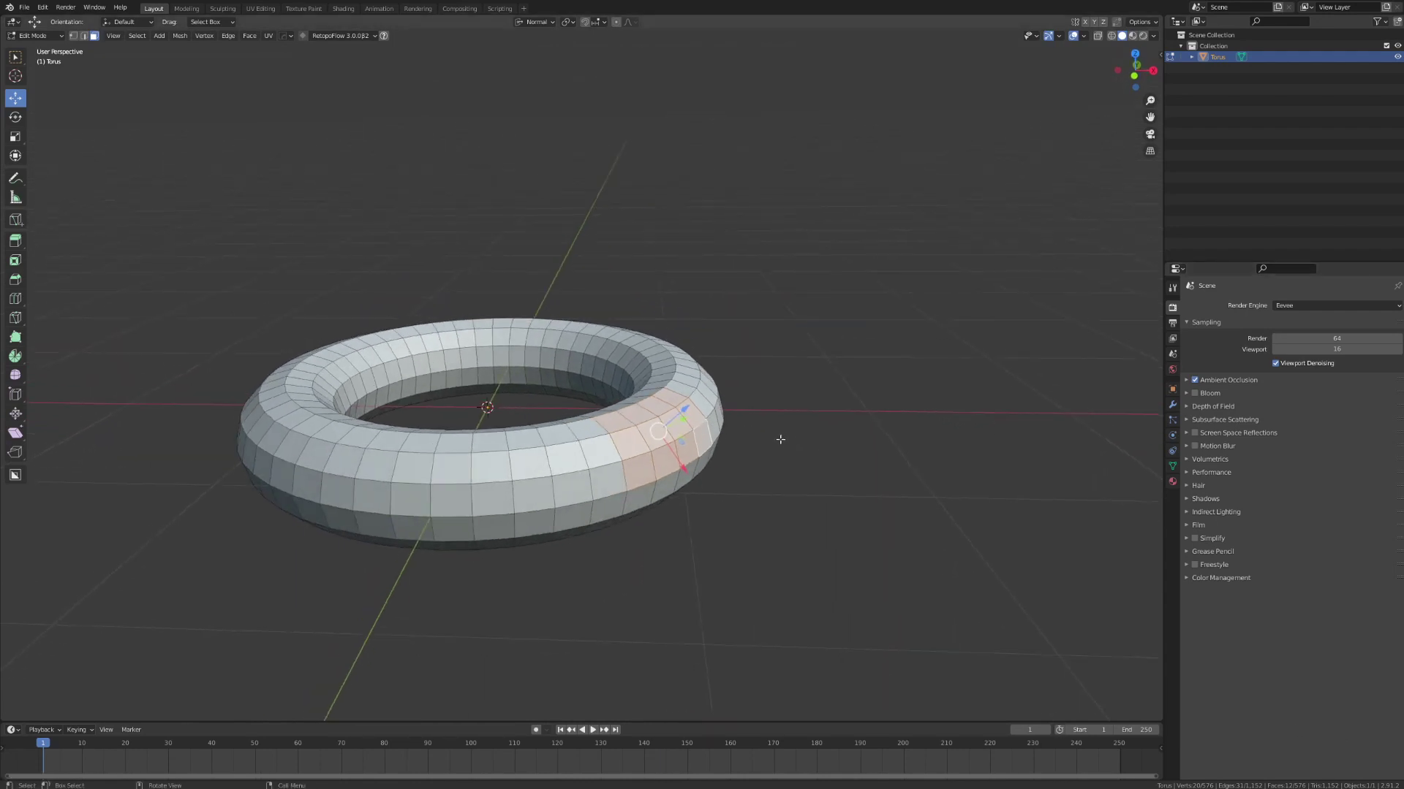
{"action": "key", "text": "e"}
{"action": "left_click", "coordinate": [801, 440]}
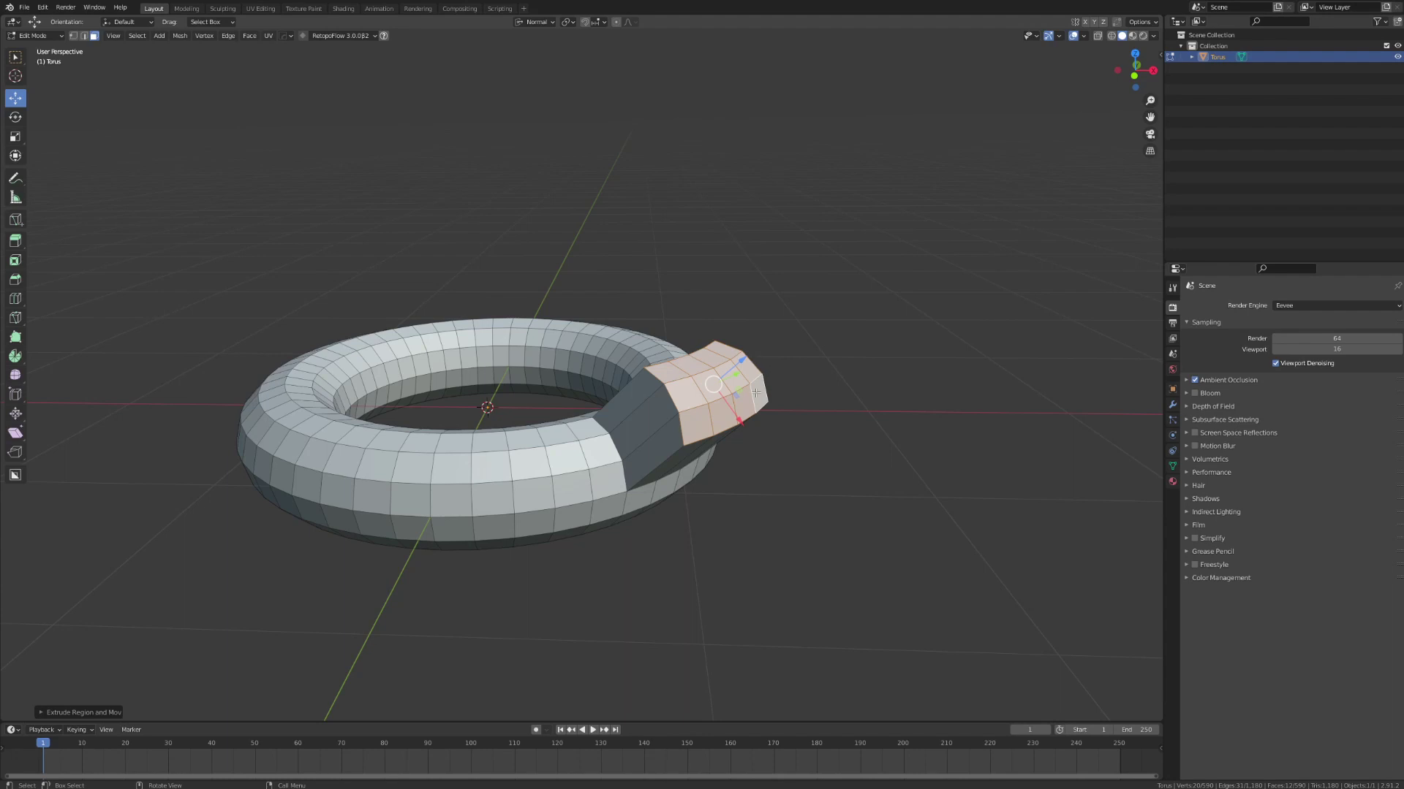
{"action": "scroll", "coordinate": [875, 442], "scroll_direction": "up", "scroll_amount": 1}
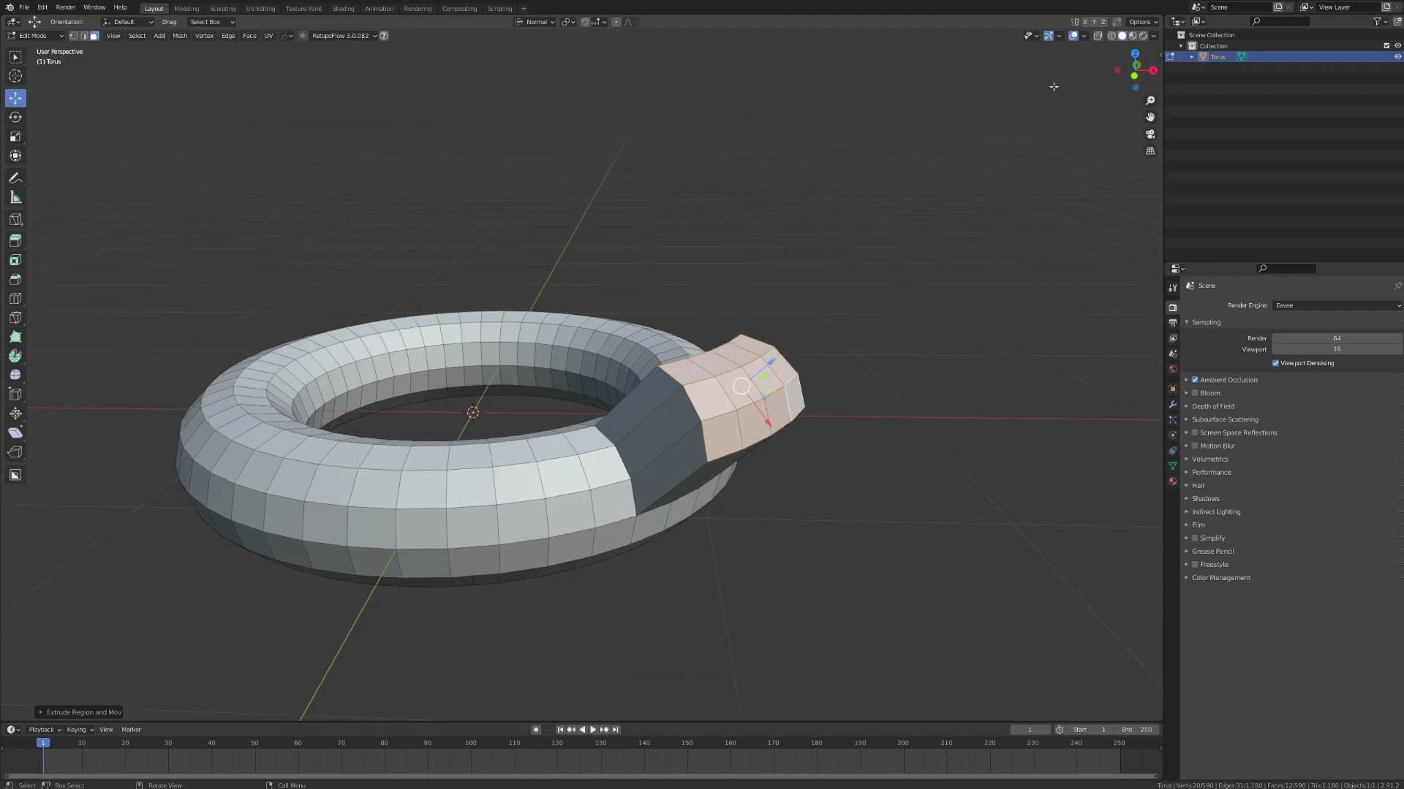
Turn on the face normals display in the viewport overlays and view the extruded block's normals up close.
{"action": "left_click", "coordinate": [1085, 38]}
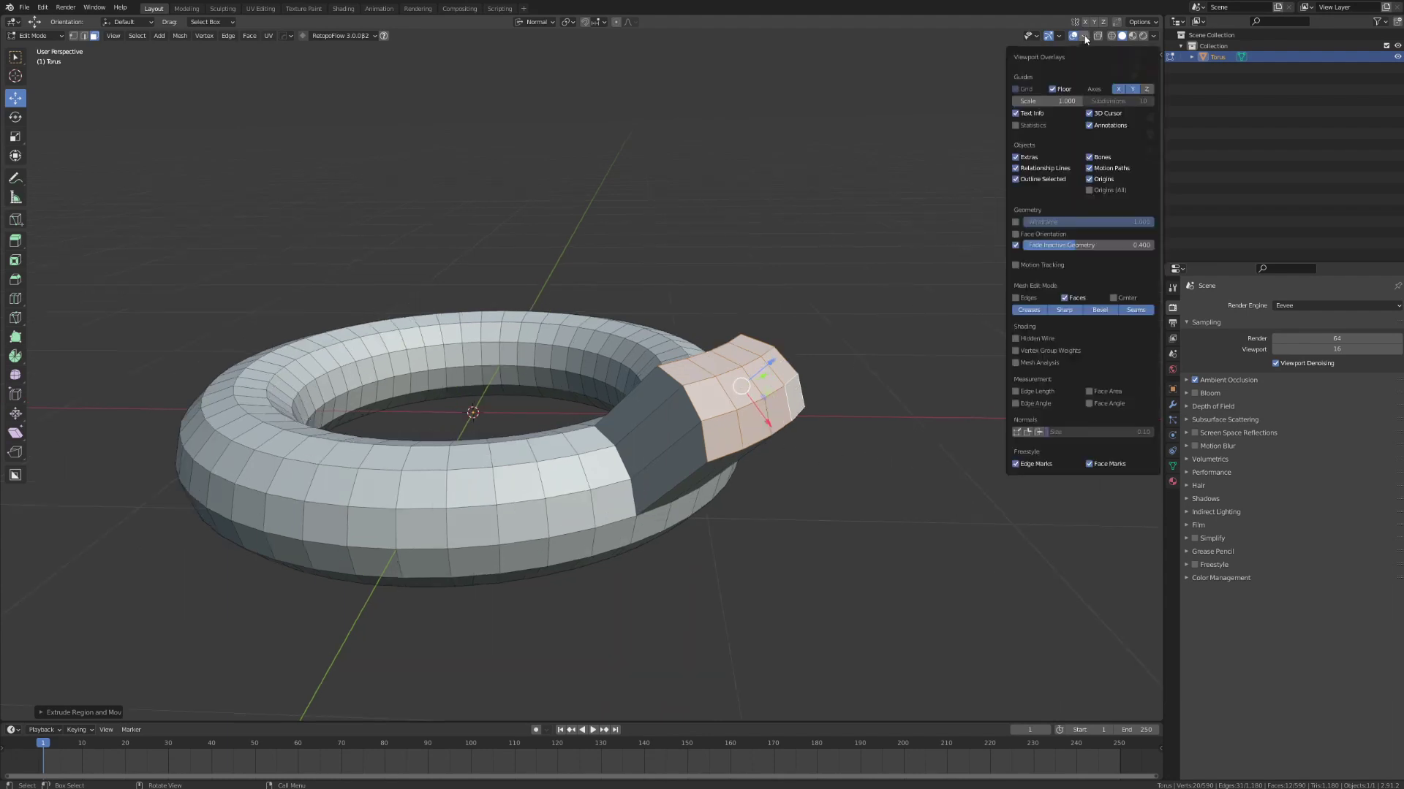
{"action": "left_click", "coordinate": [1039, 432]}
{"action": "middle_click_drag", "start_coordinate": [877, 445], "coordinate": [765, 448]}
{"action": "scroll", "coordinate": [865, 445], "scroll_direction": "up", "scroll_amount": 2}
{"action": "scroll", "coordinate": [757, 477], "scroll_direction": "up", "scroll_amount": 2}
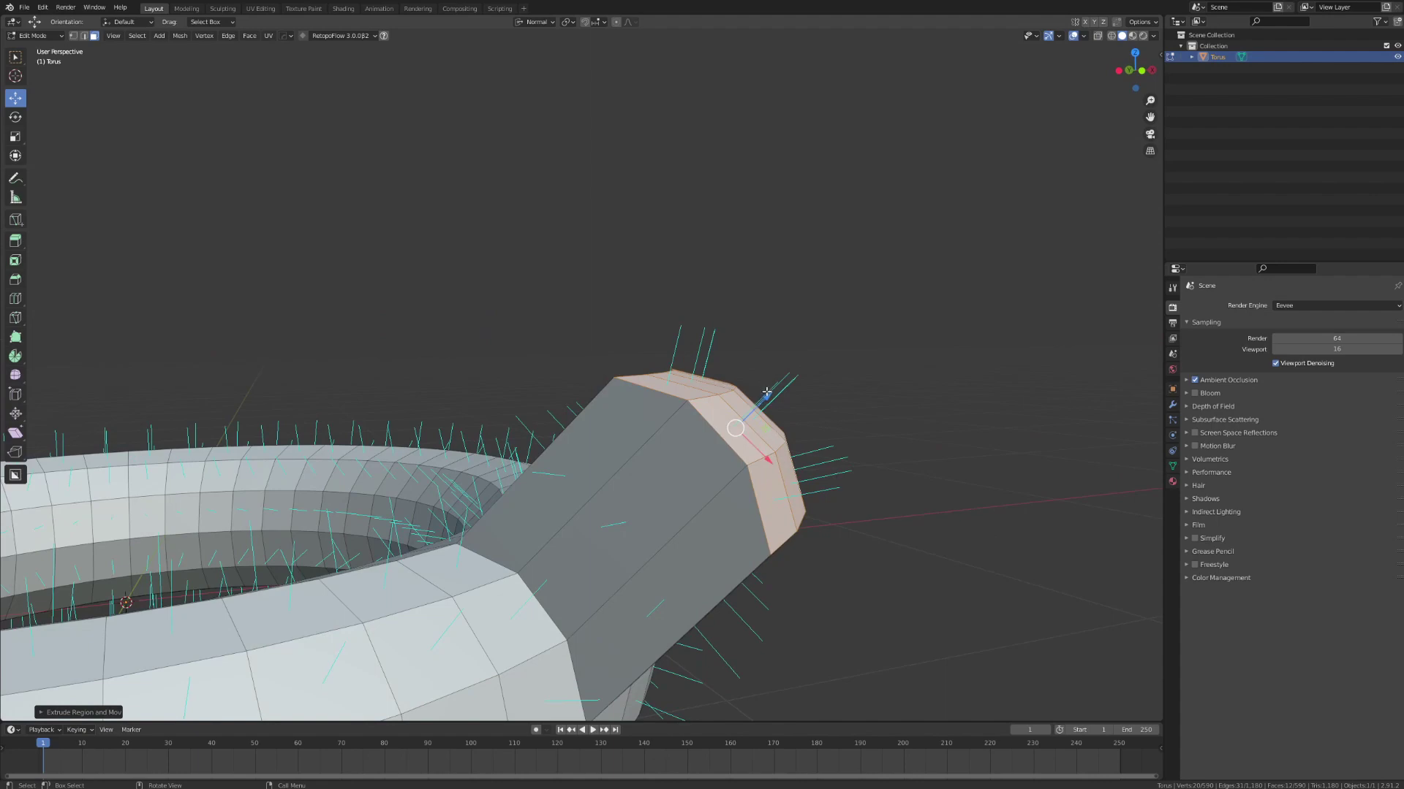
{"action": "scroll", "coordinate": [765, 386], "scroll_direction": "up", "scroll_amount": 2}
{"action": "scroll", "coordinate": [870, 402], "scroll_direction": "down", "scroll_amount": 3}
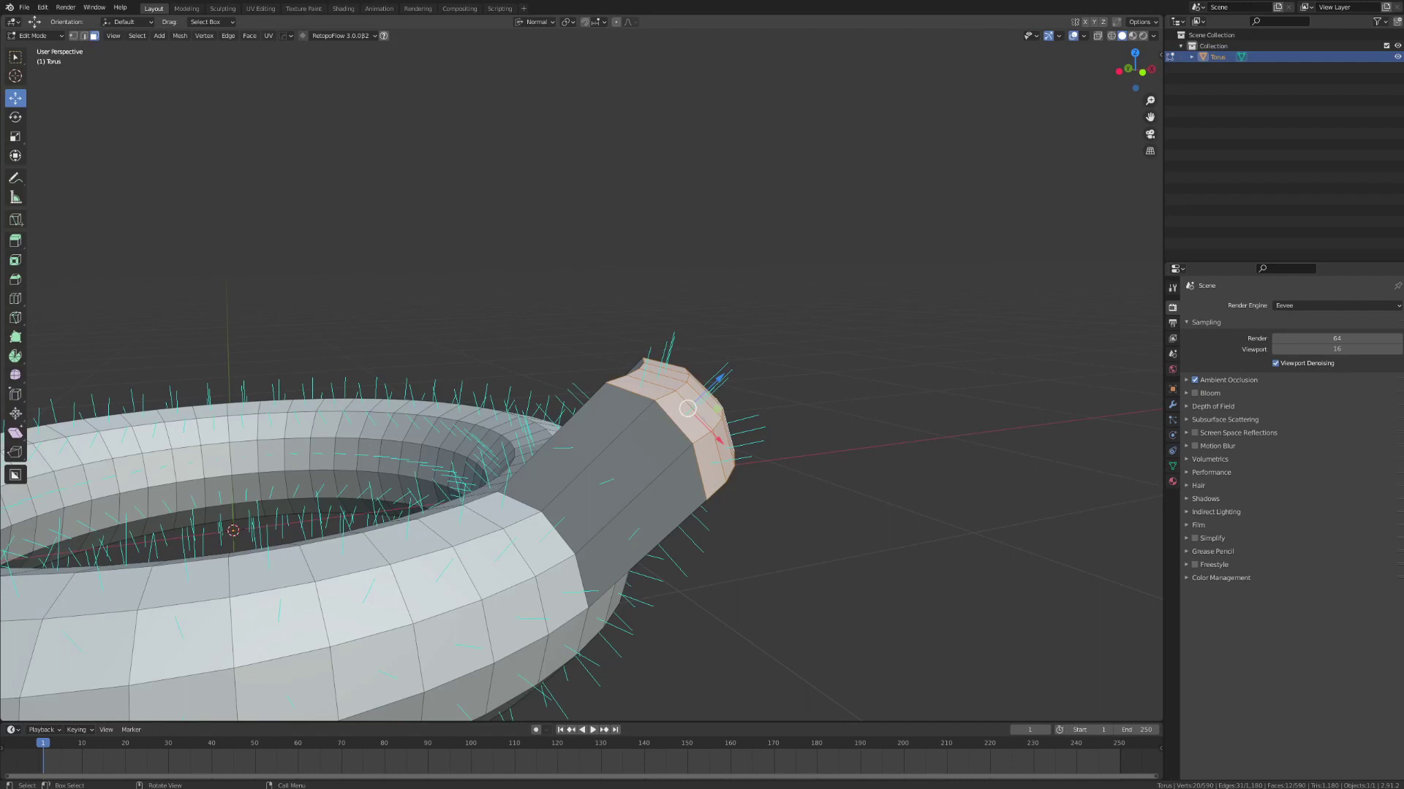
Set the transform orientation to Global and try extruding the raised faces straight up along the global Z axis.
{"action": "left_click", "coordinate": [538, 22]}
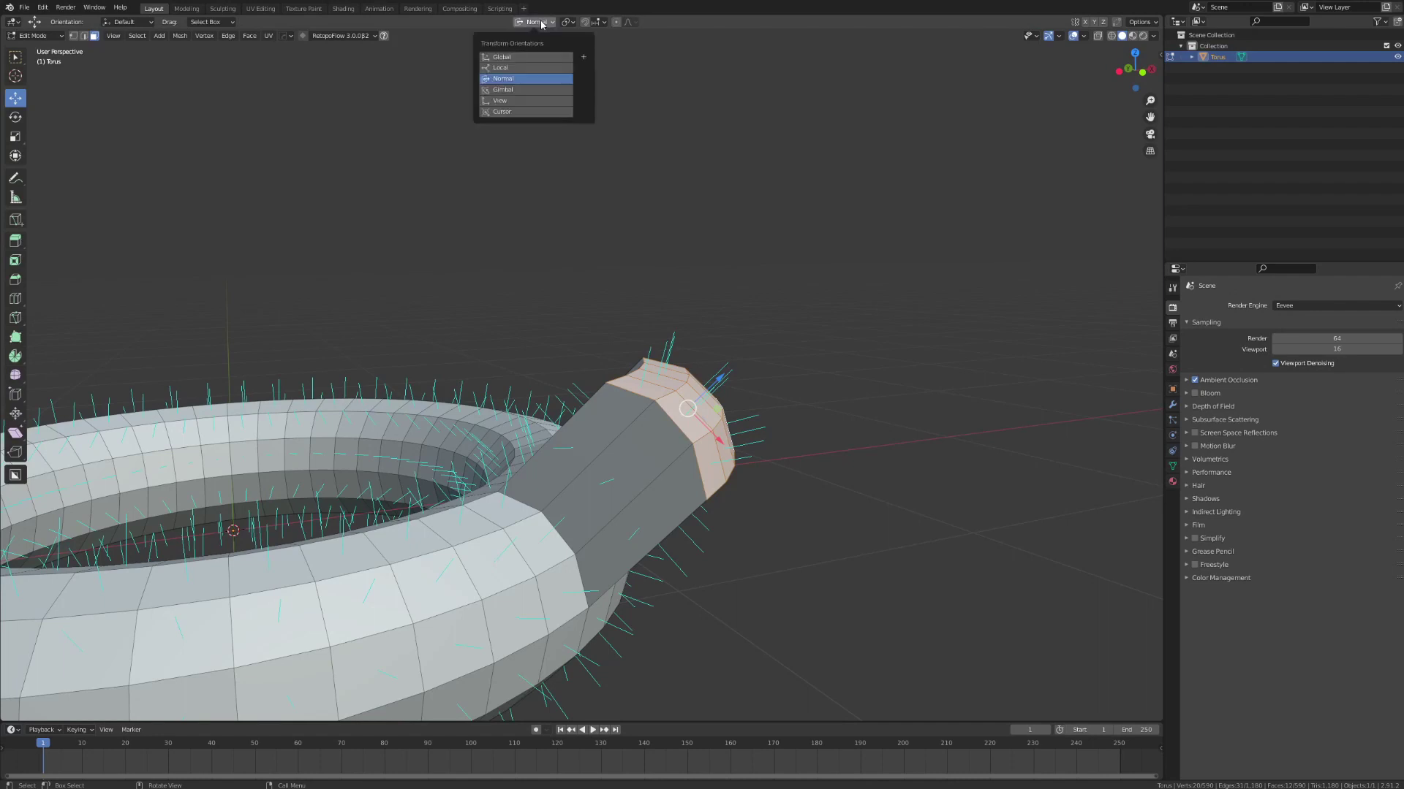
{"action": "left_click", "coordinate": [537, 57]}
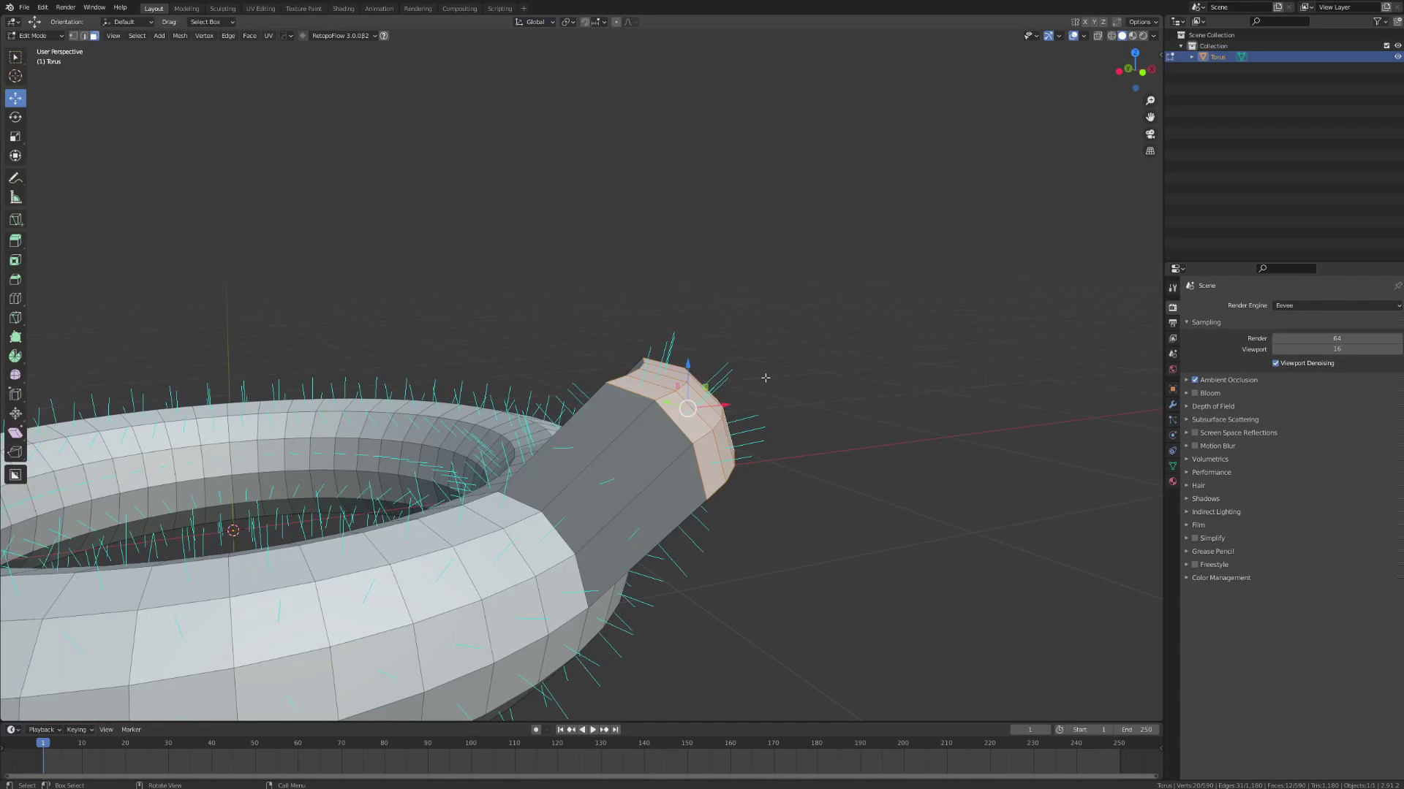
{"action": "key", "text": "e"}
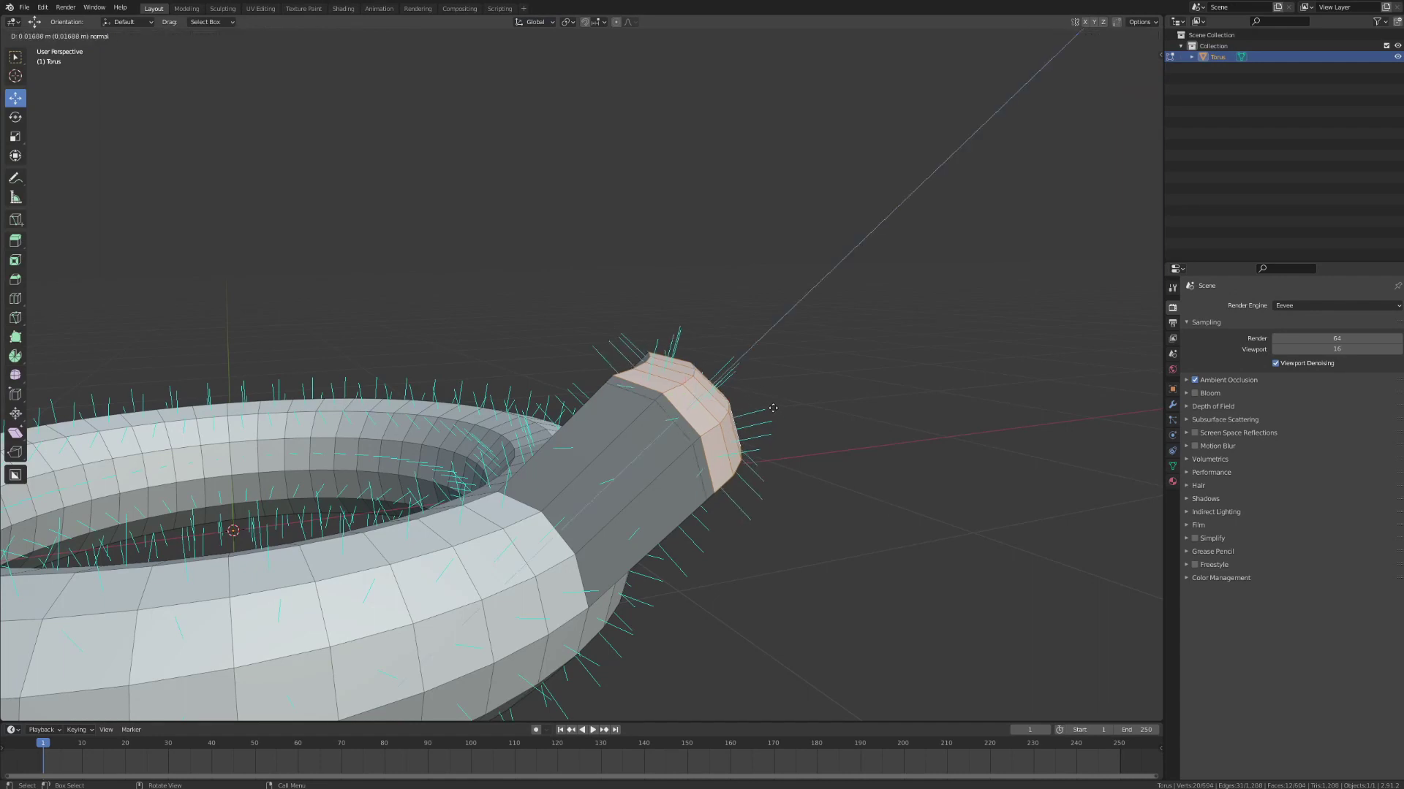
{"action": "middle_click", "coordinate": [842, 384]}
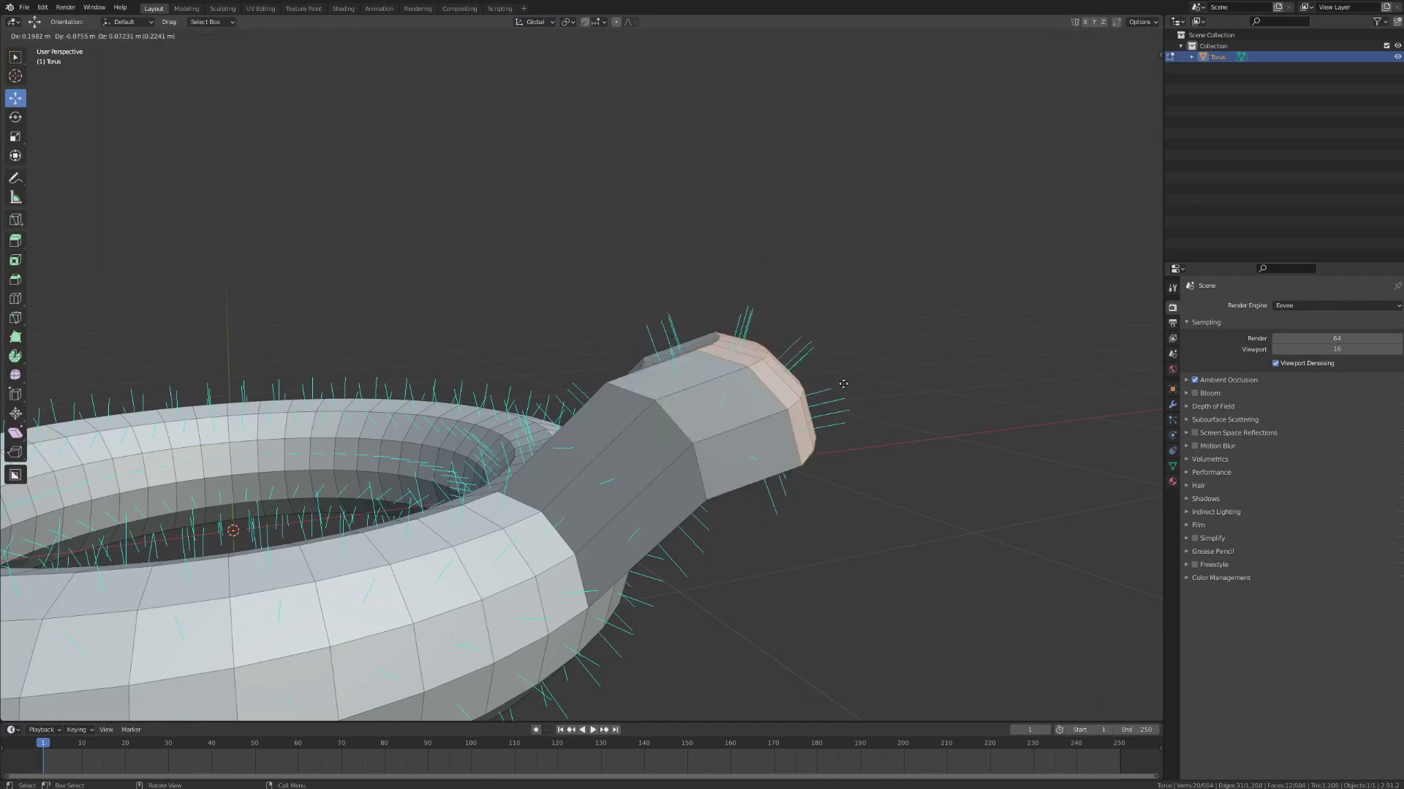
{"action": "key", "text": "z"}
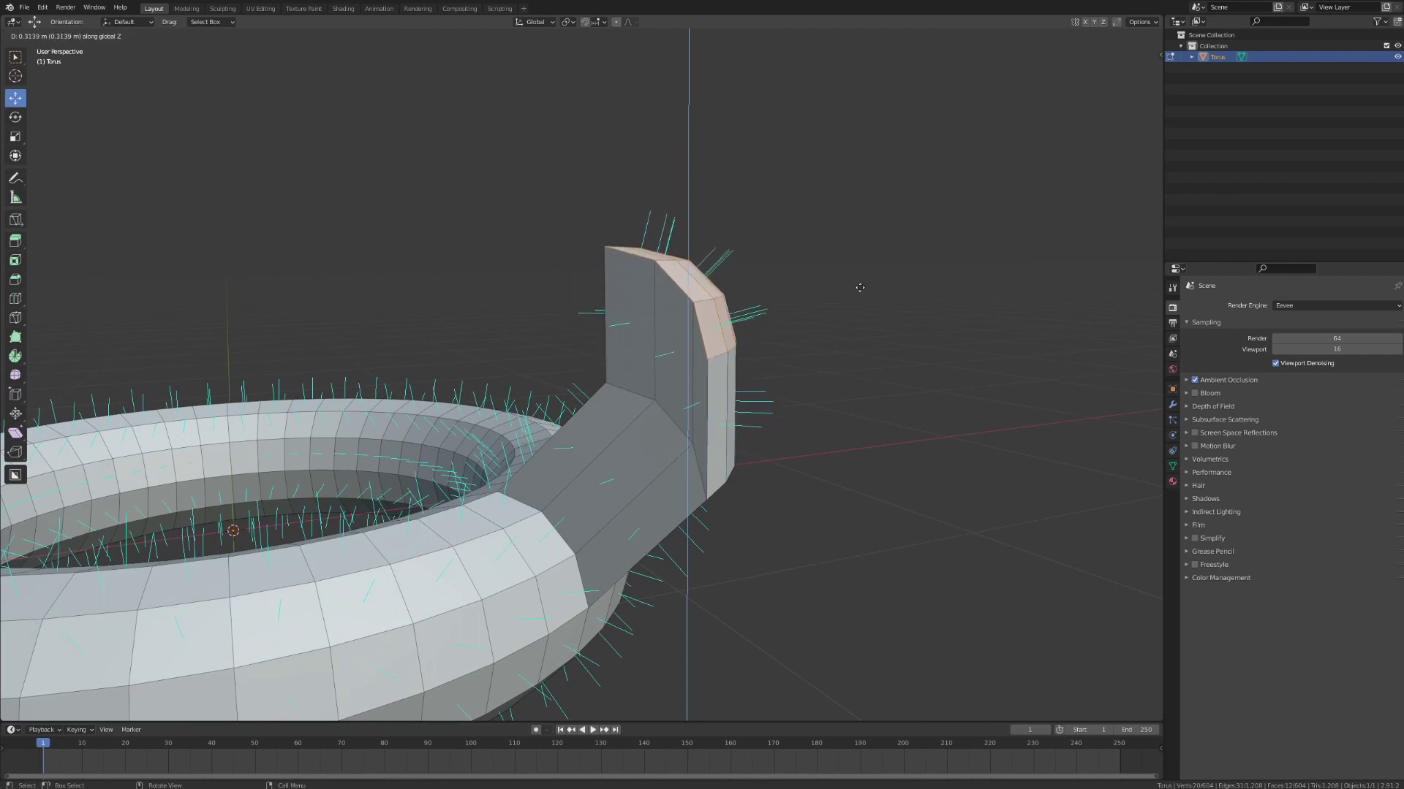
{"action": "left_click", "coordinate": [823, 251]}
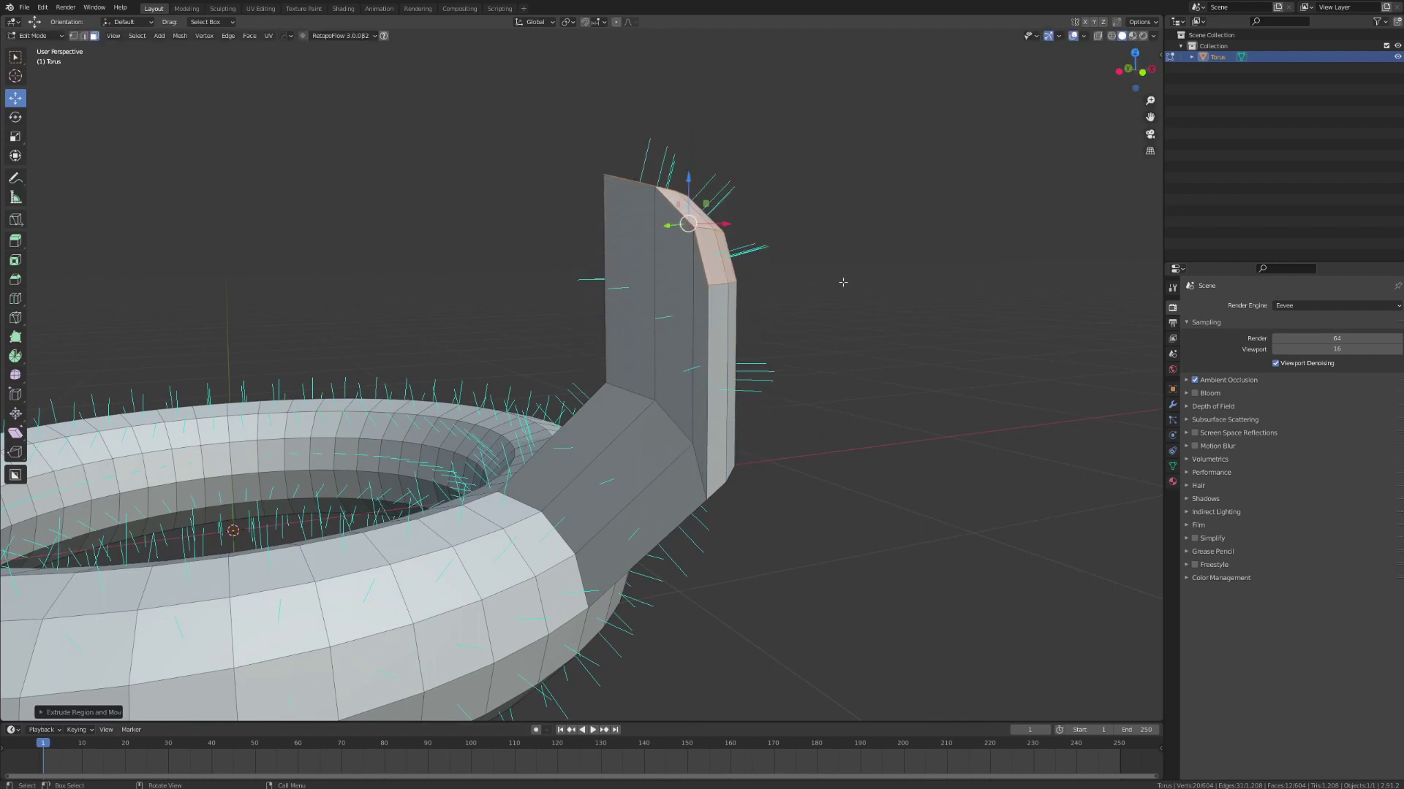
{"action": "middle_click_drag", "start_coordinate": [835, 275], "coordinate": [843, 277]}
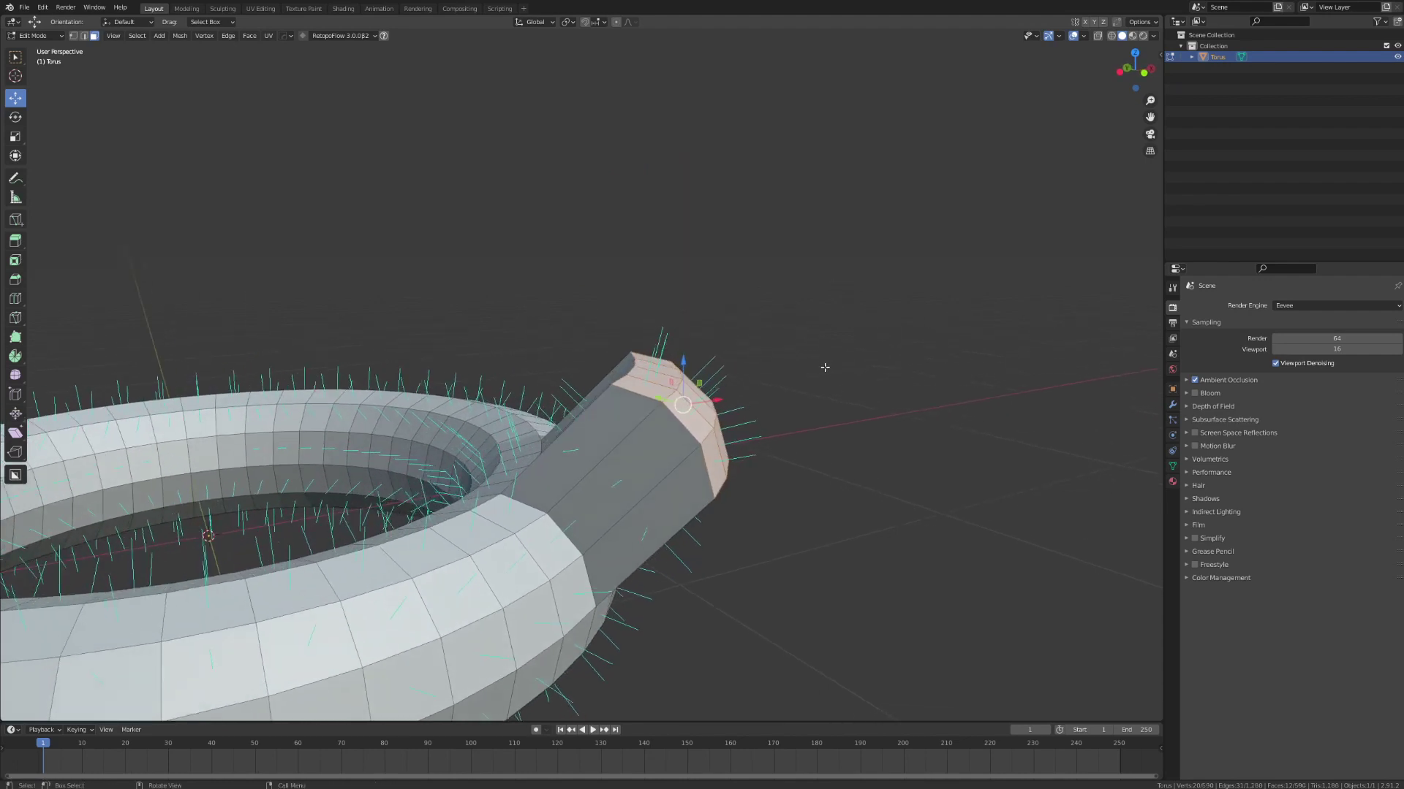
Try extruding the raised faces further along their average normal, and undo back to the flat selected patch.
{"action": "key", "text": "e"}
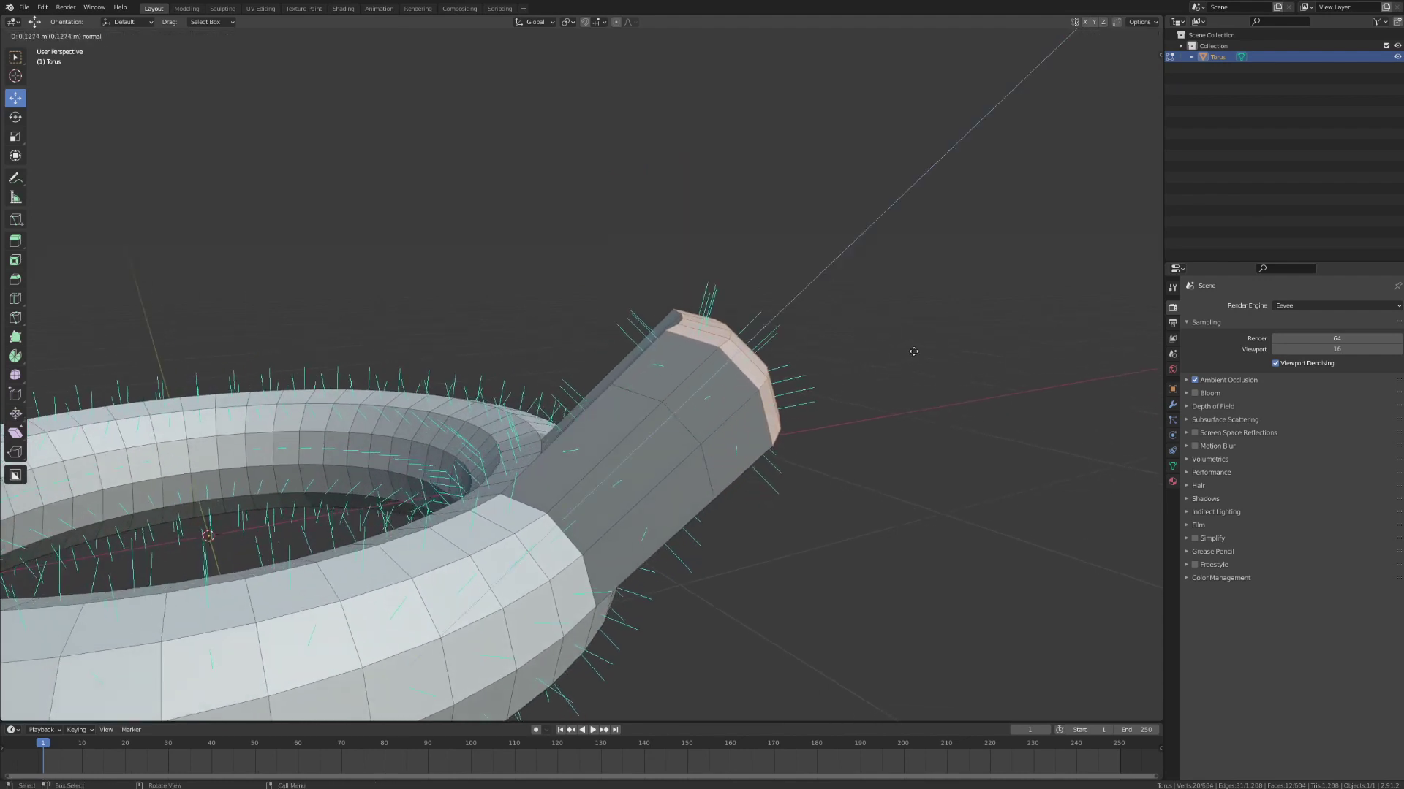
{"action": "left_click", "coordinate": [943, 344]}
{"action": "middle_click_drag", "start_coordinate": [946, 344], "coordinate": [958, 342]}
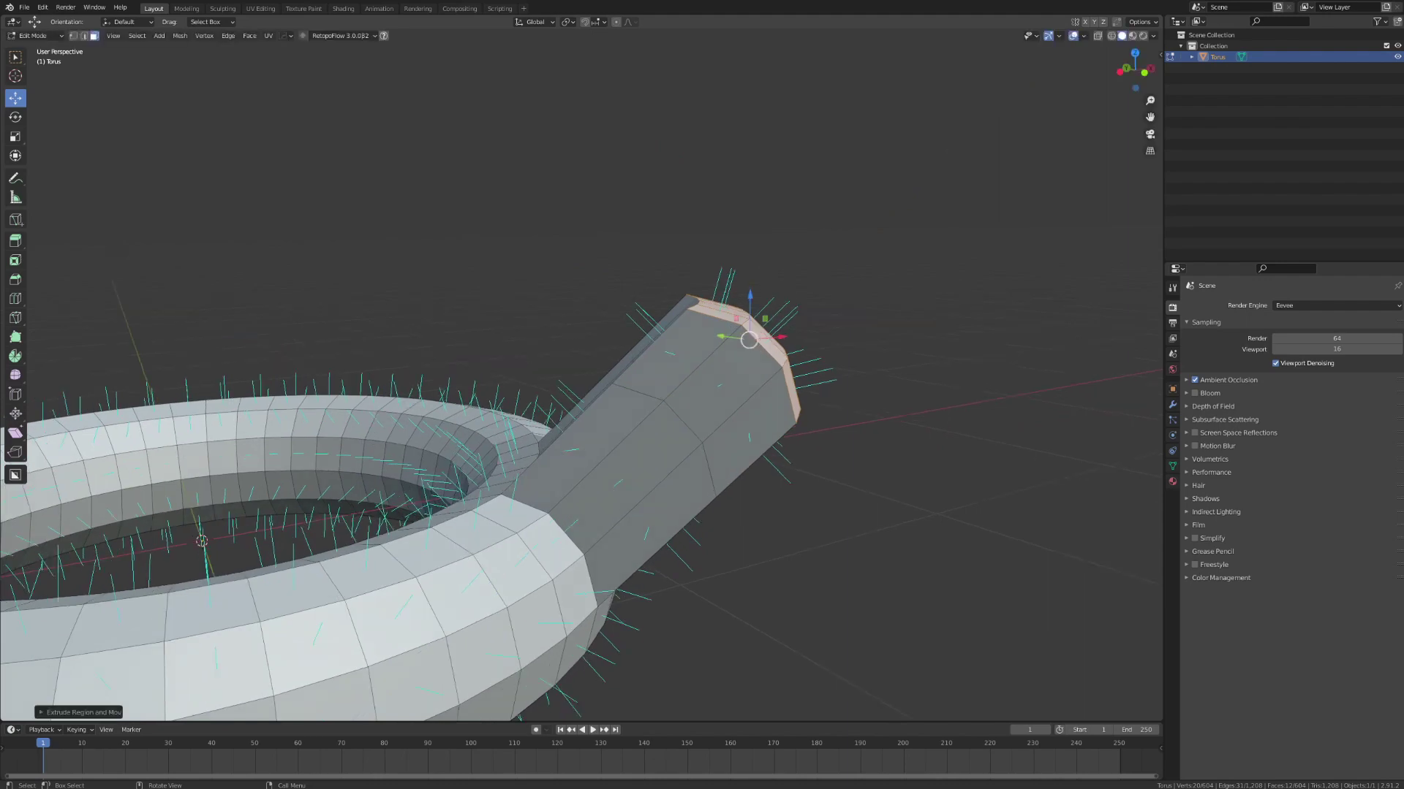
{"action": "middle_click_drag", "start_coordinate": [870, 482], "coordinate": [857, 491]}
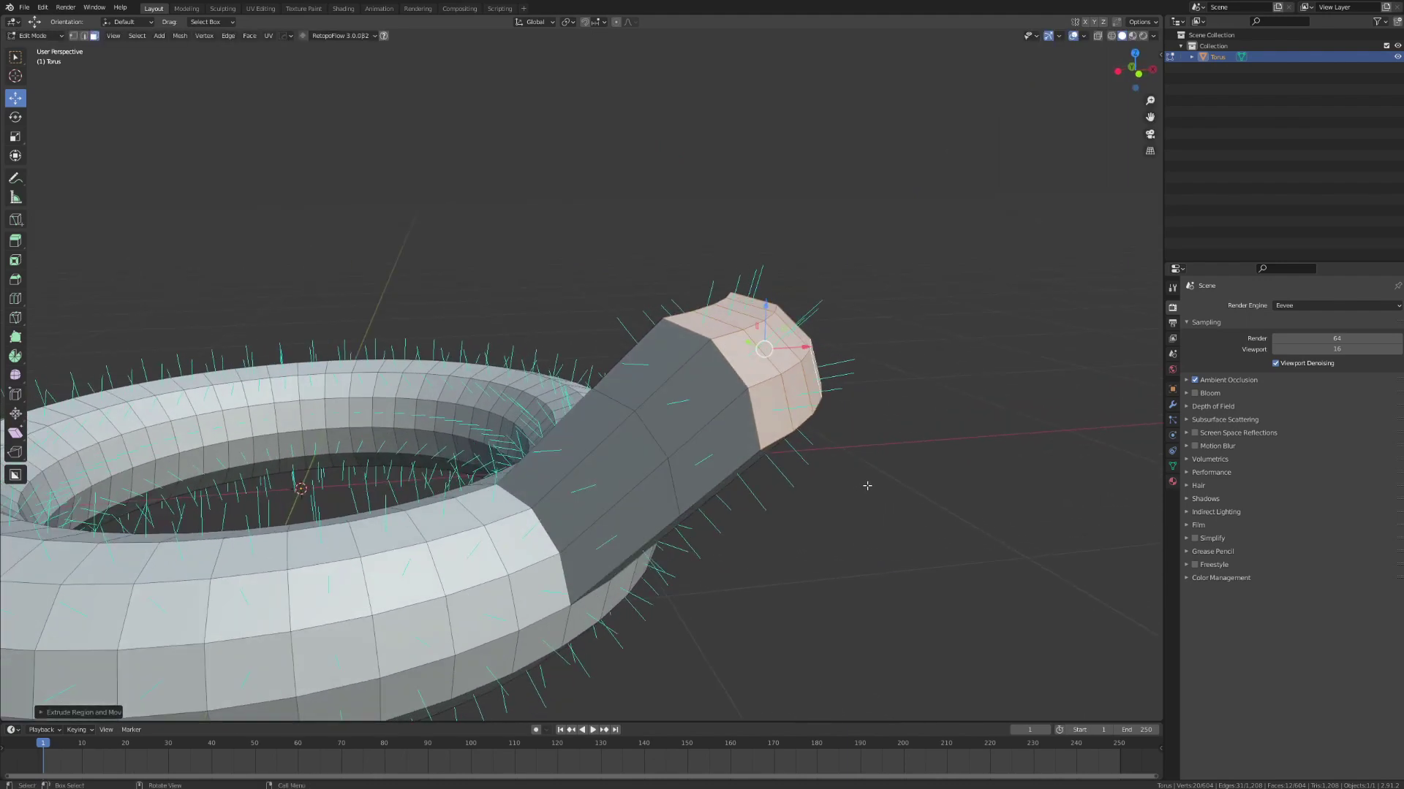
{"action": "key", "text": "ctrl+z"}
{"action": "key", "text": "ctrl+z"}
Extrude the selected patch outward from the torus using Extrude Faces Along Normals.
{"action": "middle_click_drag", "start_coordinate": [834, 491], "coordinate": [768, 549]}
{"action": "scroll", "coordinate": [739, 563], "scroll_direction": "up", "scroll_amount": 3}
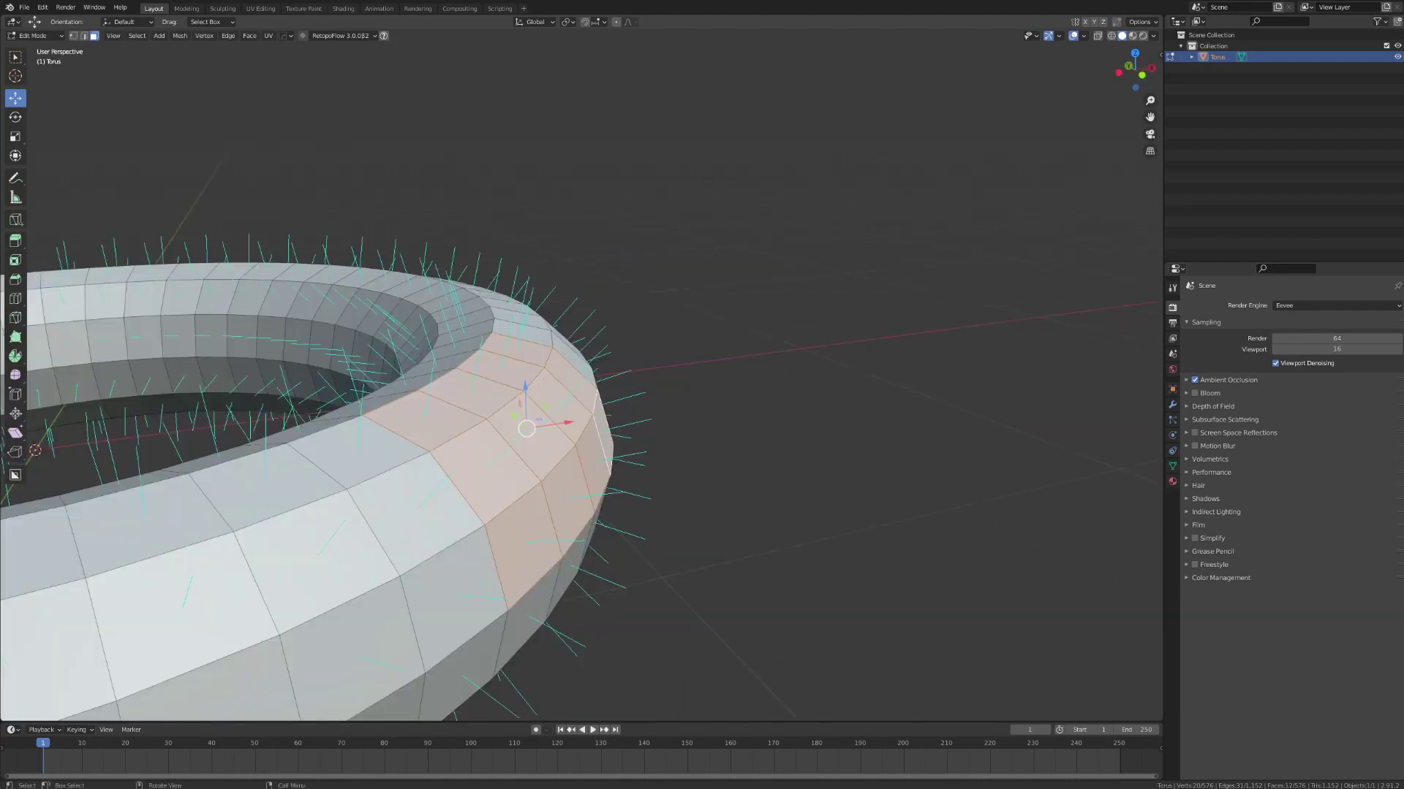
{"action": "key", "text": "shift"}
{"action": "key", "text": "alt+e"}
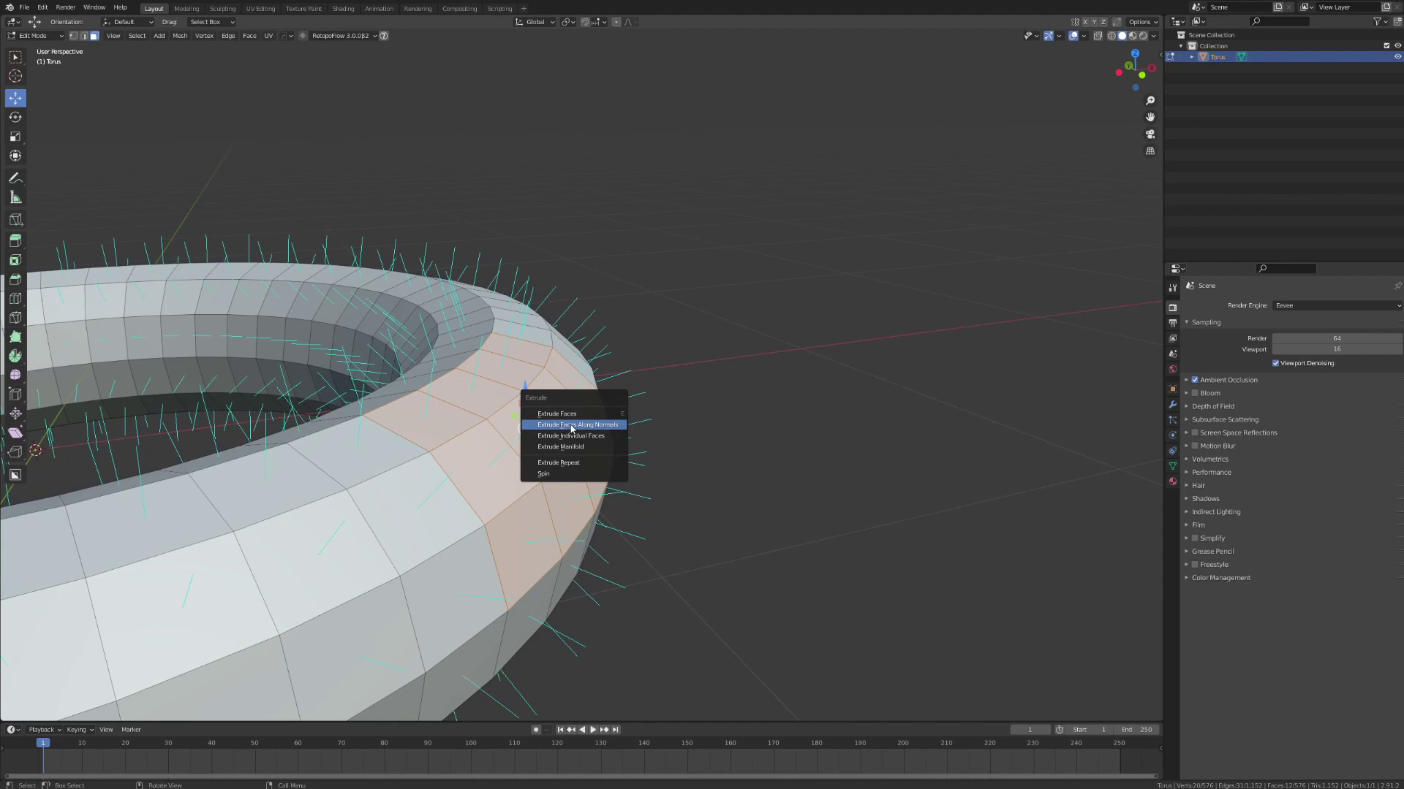
{"action": "left_click", "coordinate": [572, 425]}
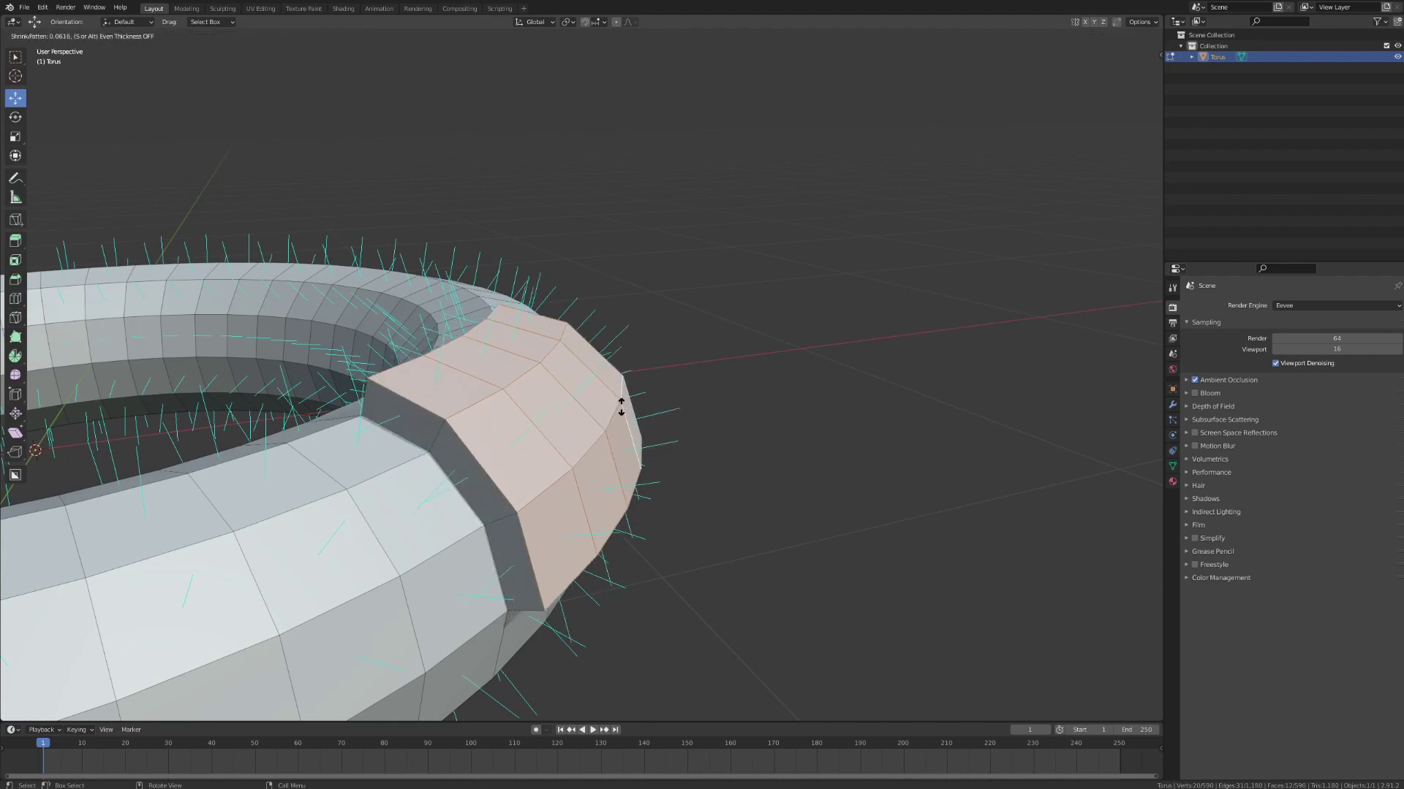
{"action": "left_click", "coordinate": [706, 379]}
Select a three-by-three patch of faces beside the raised block and extrude it outward about 0.26 m along its average normal.
{"action": "middle_click_drag", "start_coordinate": [774, 429], "coordinate": [792, 459]}
{"action": "left_click", "coordinate": [778, 410]}
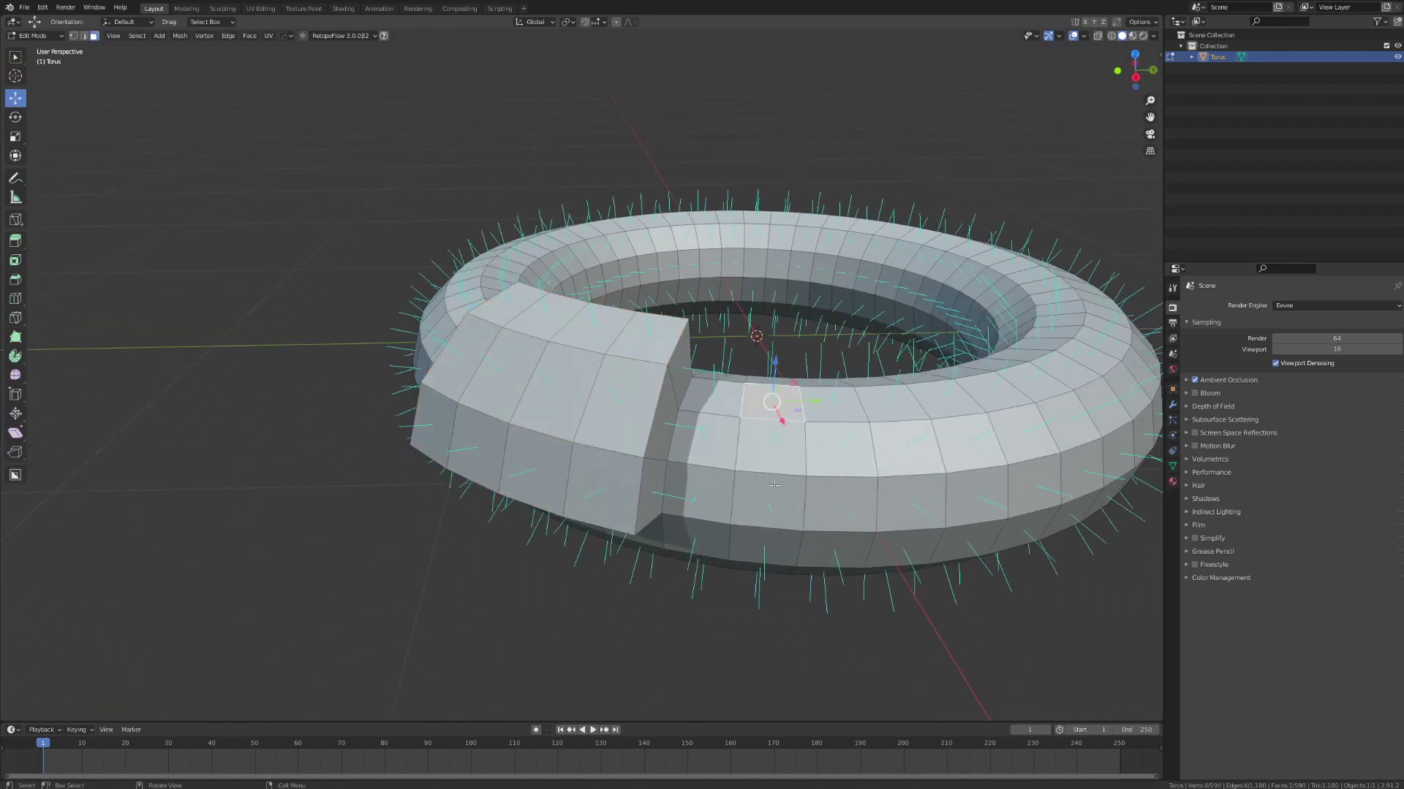
{"action": "left_click", "coordinate": [903, 503], "text": "ctrl+shift"}
{"action": "middle_click_drag", "start_coordinate": [903, 503], "coordinate": [979, 524]}
{"action": "key", "text": "e"}
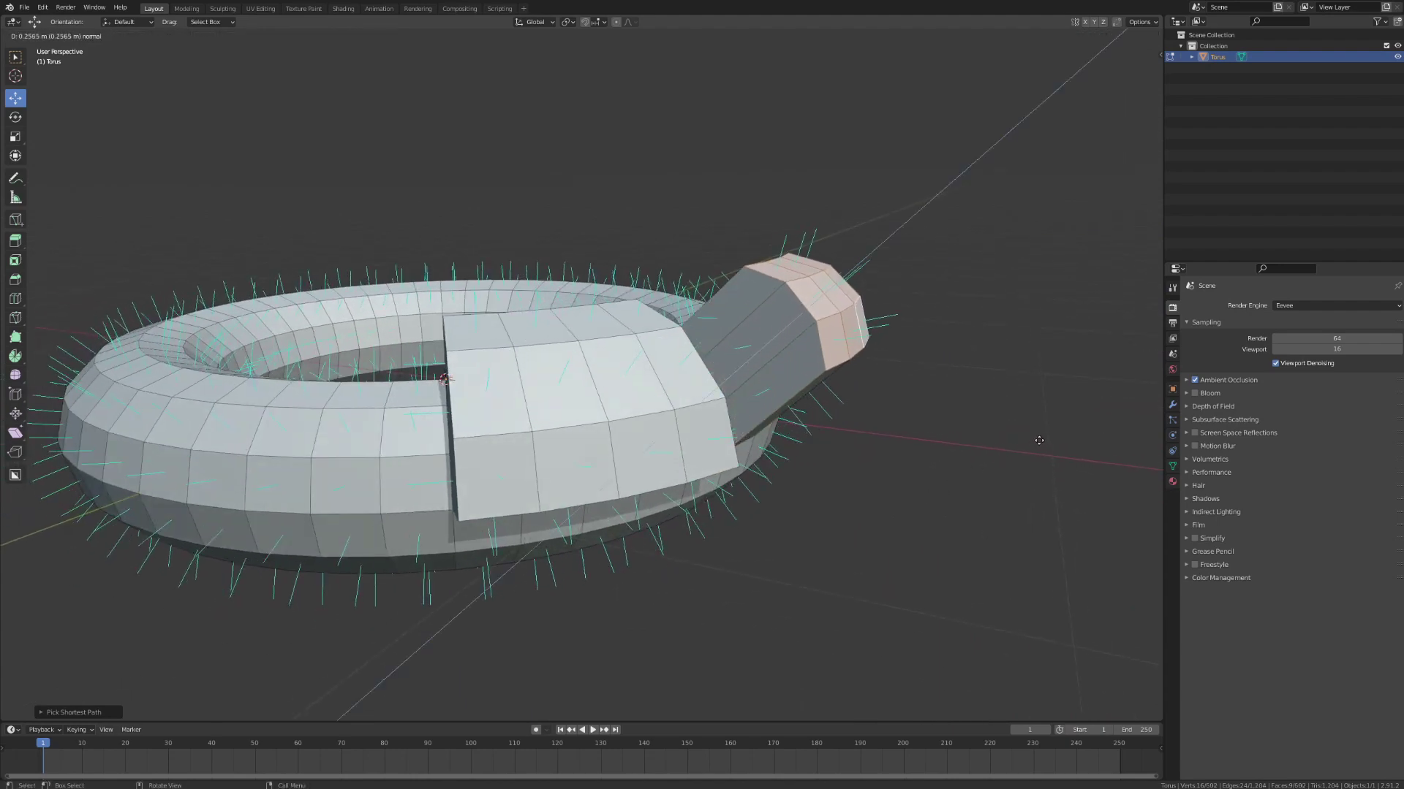
{"action": "left_click", "coordinate": [1037, 438]}
{"action": "middle_click_drag", "start_coordinate": [1015, 462], "coordinate": [636, 350]}
{"action": "middle_click_drag", "start_coordinate": [482, 345], "coordinate": [514, 359]}
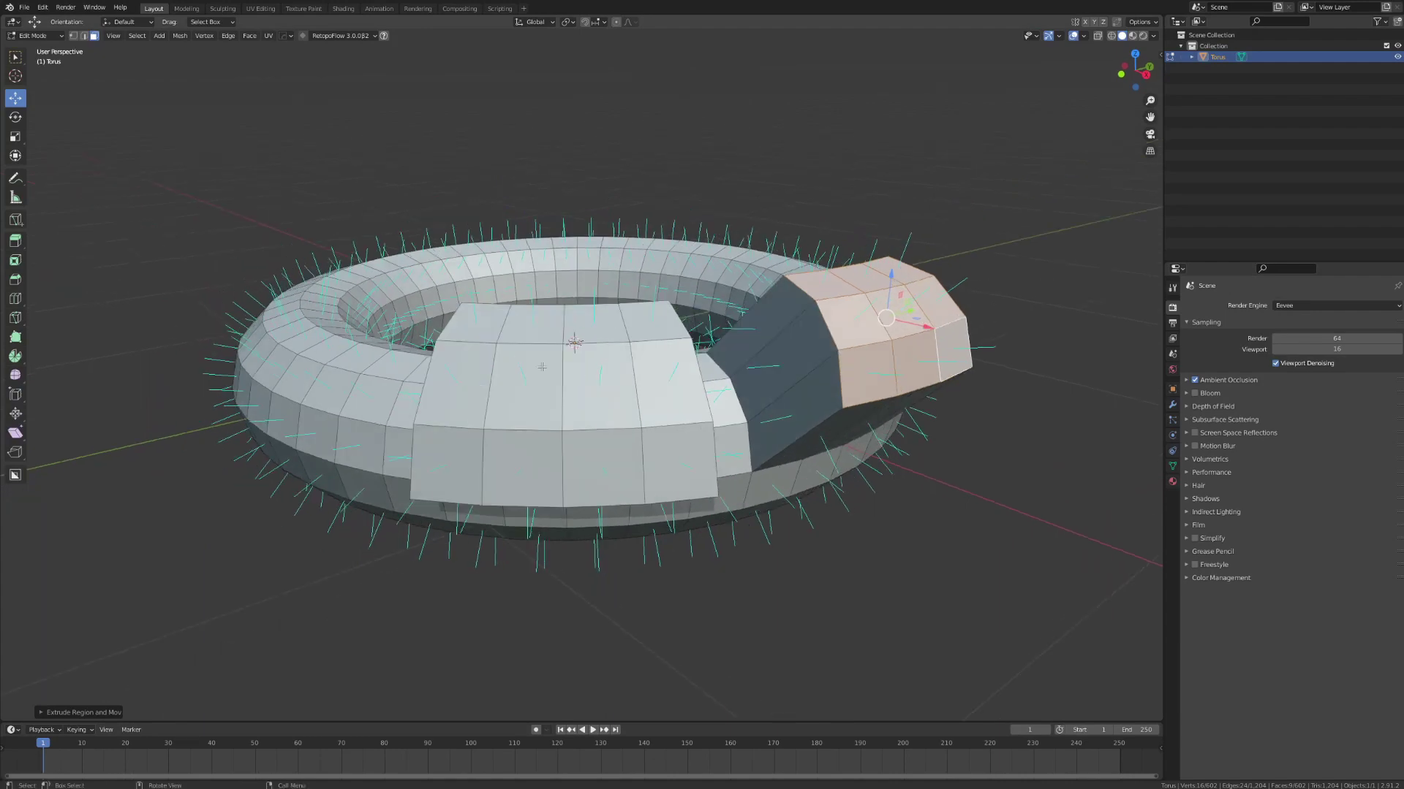
{"action": "mouse_move", "coordinate": [618, 330]}
{"action": "middle_mouse_down"}
{"action": "mouse_move", "coordinate": [655, 322]}
{"action": "mouse_move", "coordinate": [613, 321]}
{"action": "middle_mouse_up"}
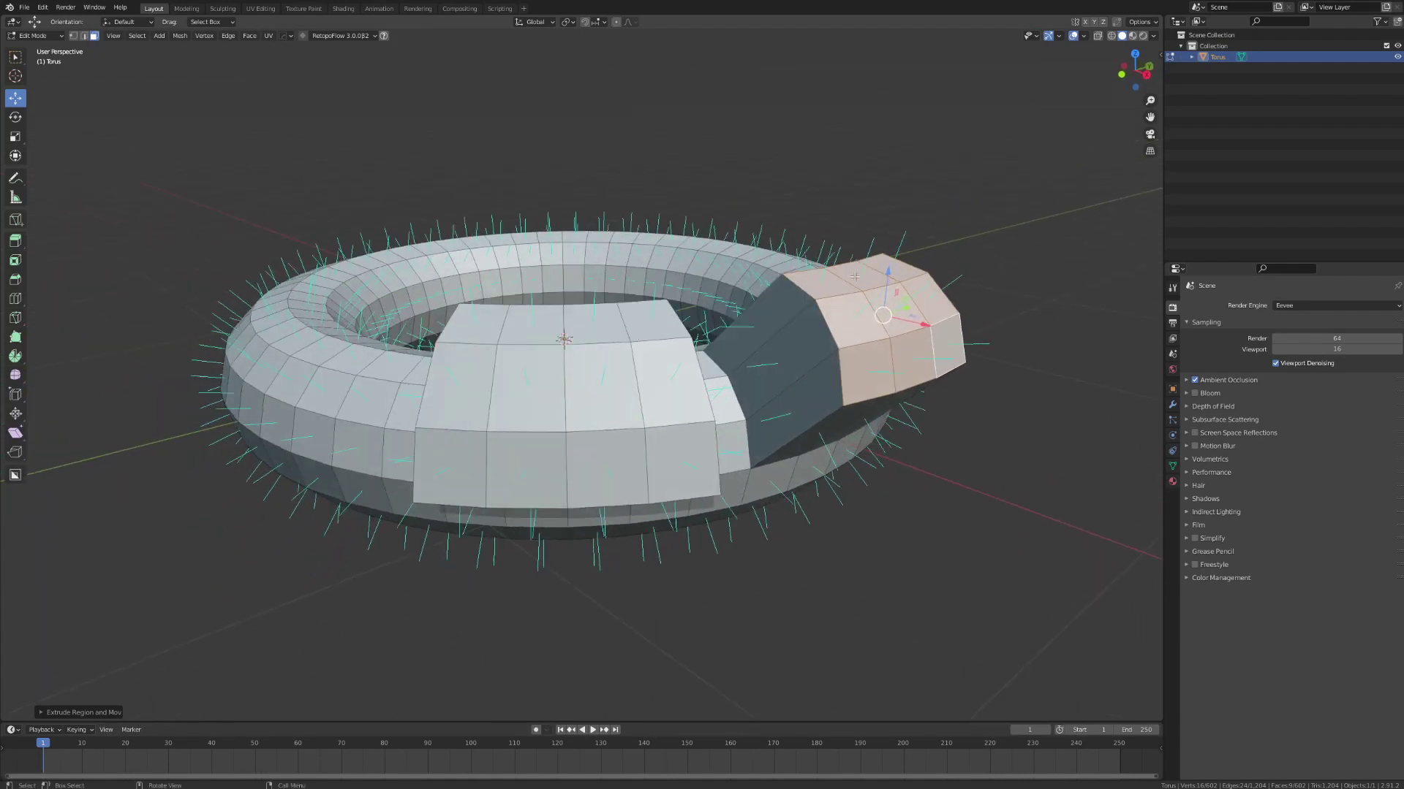
{"action": "key", "text": "shift"}
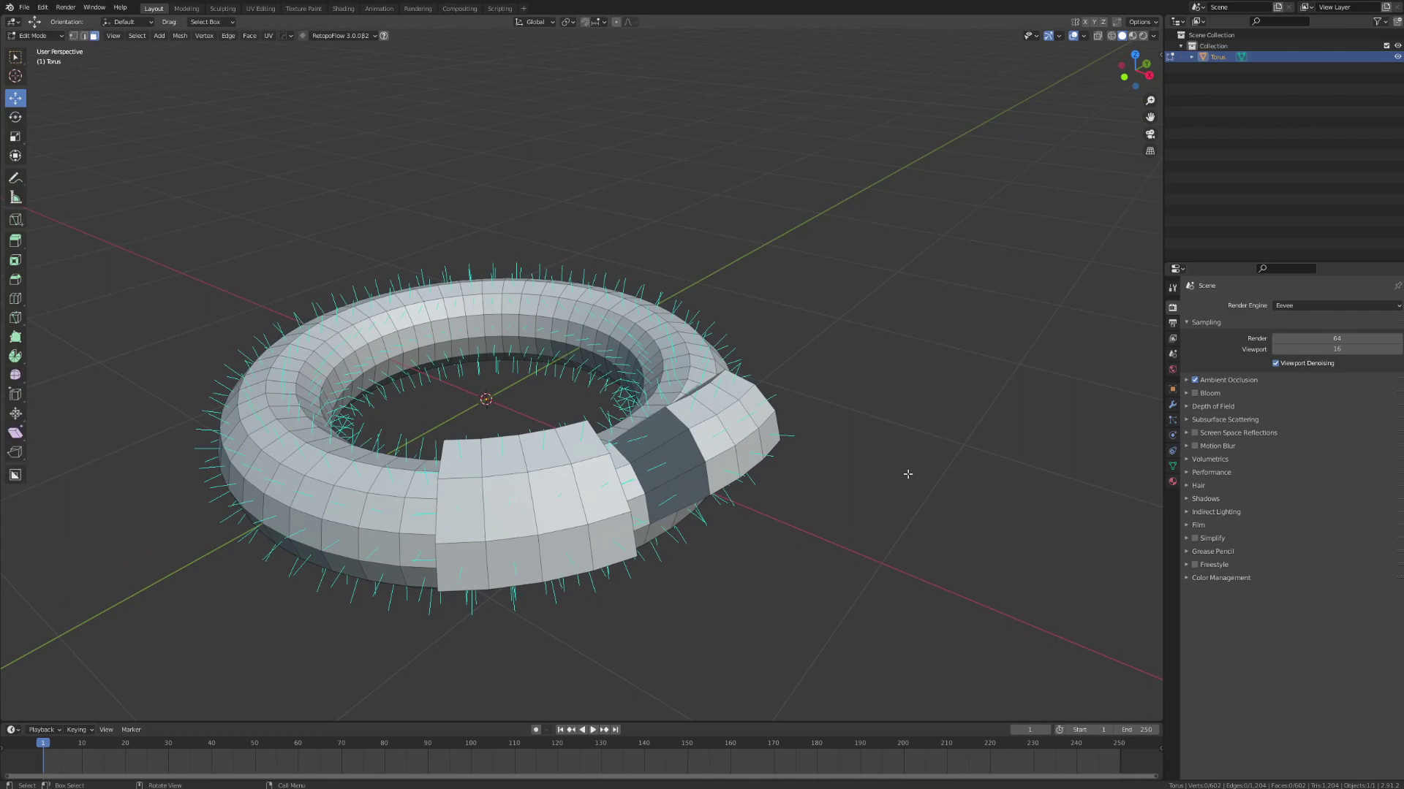
Select a single face on the outer side of the torus, away from the extrusions, and scale it up slightly.
{"action": "middle_click_drag", "start_coordinate": [907, 472], "coordinate": [547, 457]}
{"action": "left_click", "coordinate": [540, 439]}
{"action": "scroll", "coordinate": [540, 439], "scroll_direction": "up", "scroll_amount": 3}
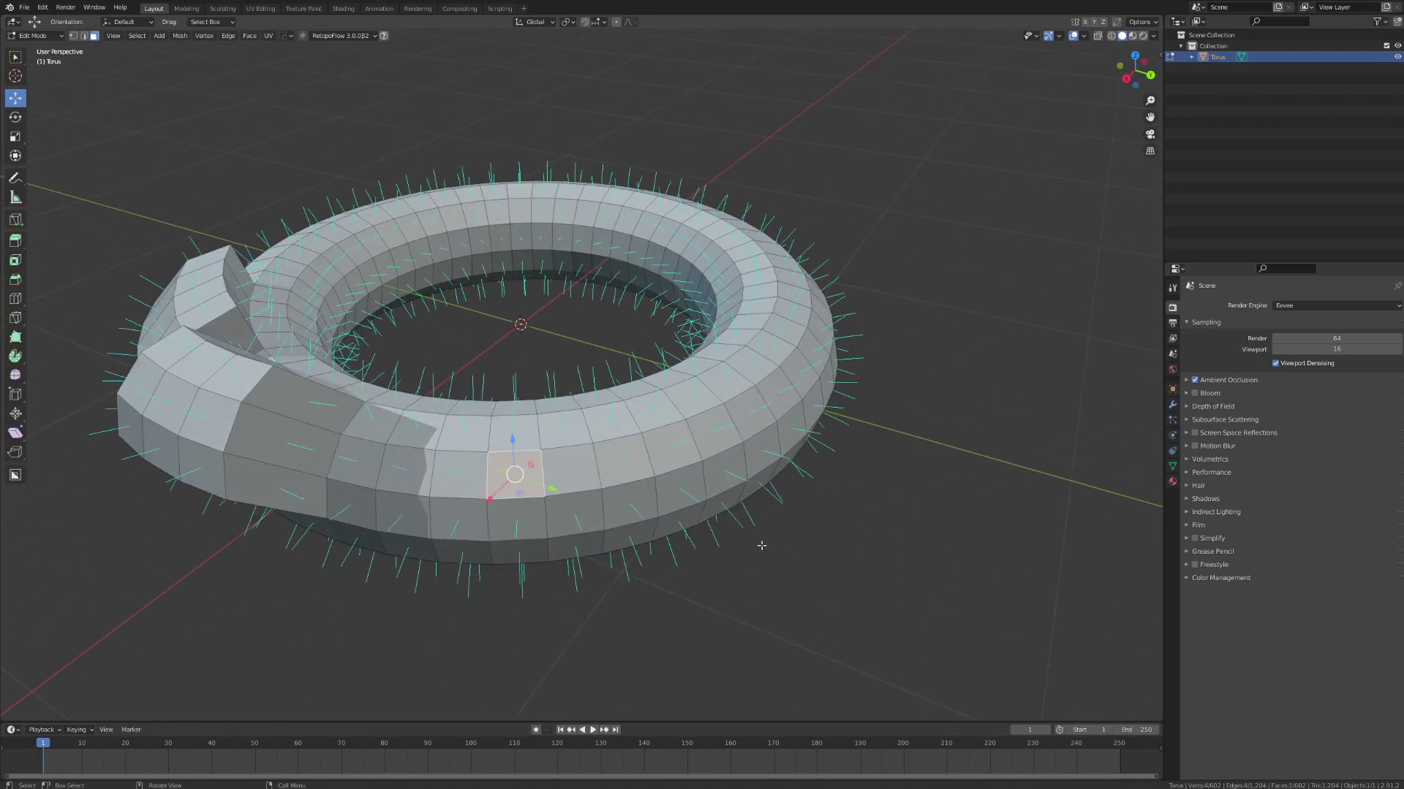
{"action": "key", "text": "s"}
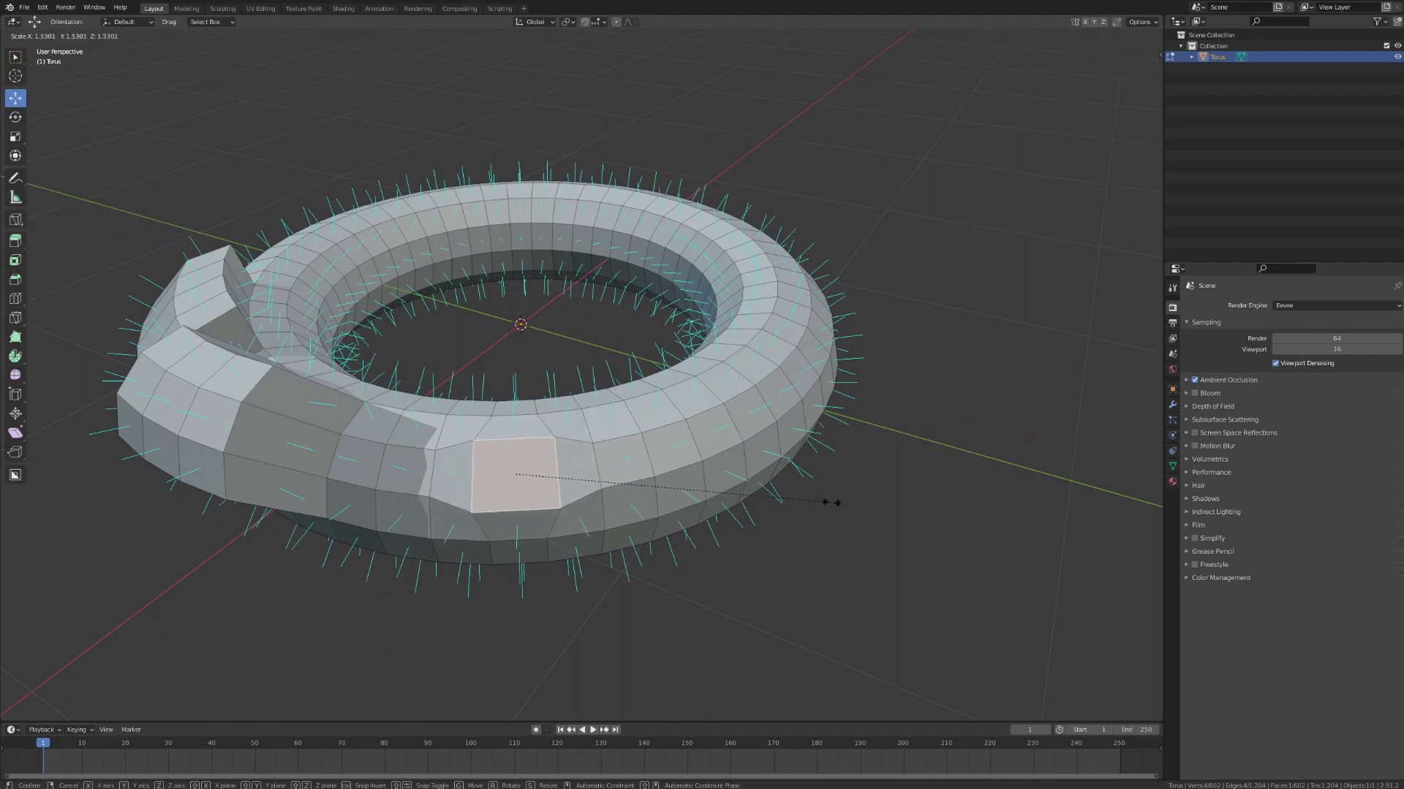
{"action": "left_click", "coordinate": [765, 485]}
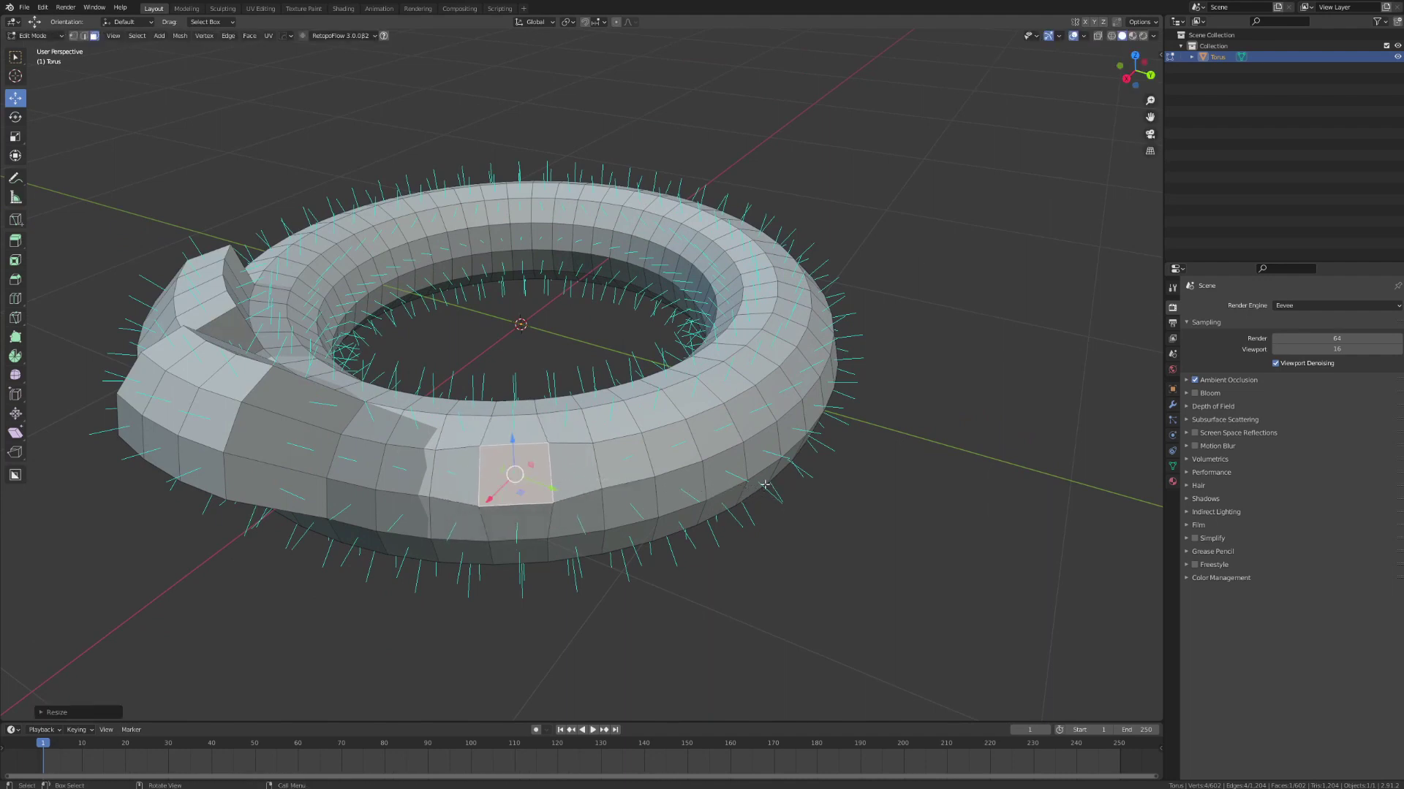
Select another single face on the outer side of the torus and move it along its normal with Shrink/Fatten.
{"action": "left_click", "coordinate": [701, 441]}
{"action": "middle_click_drag", "start_coordinate": [700, 441], "coordinate": [736, 454]}
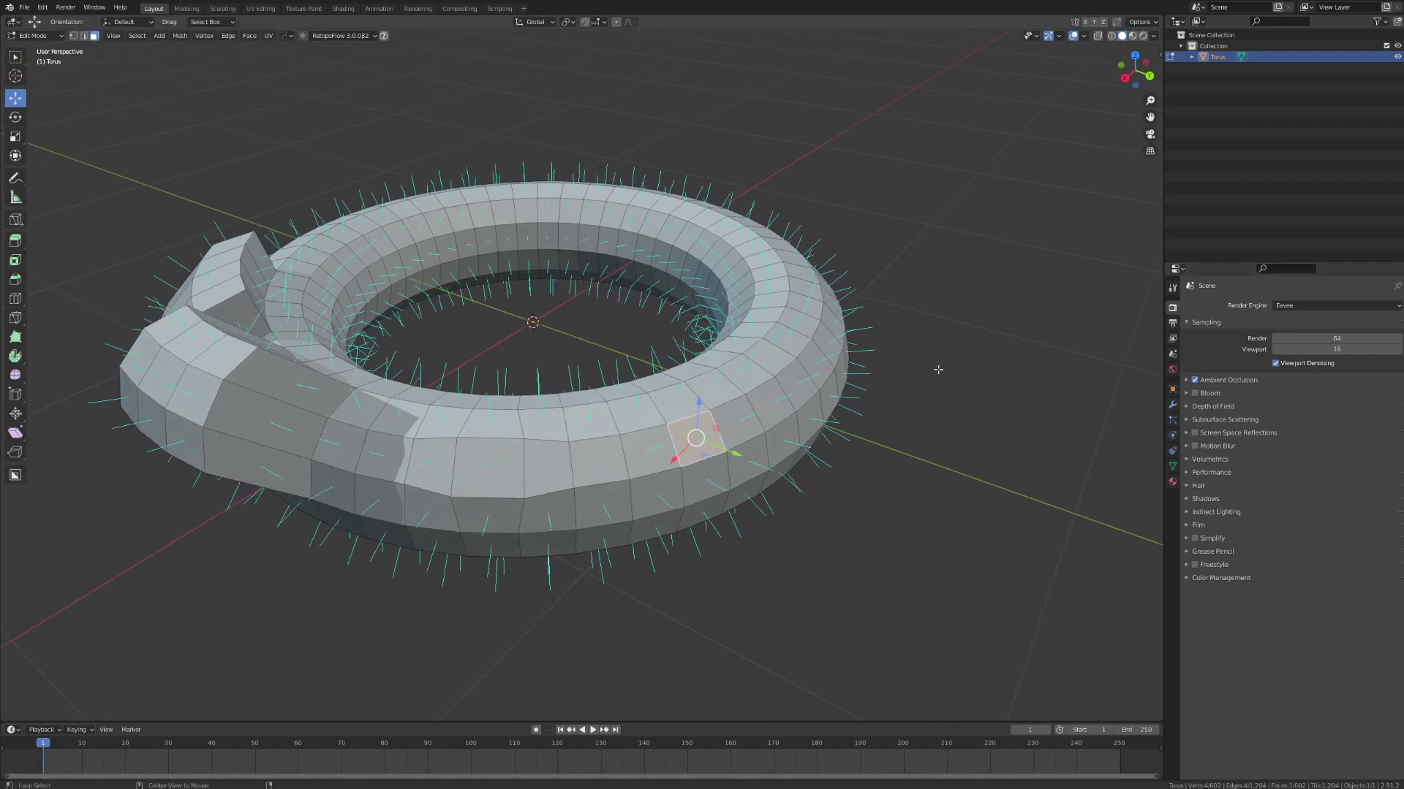
{"action": "key", "text": "alt+s"}
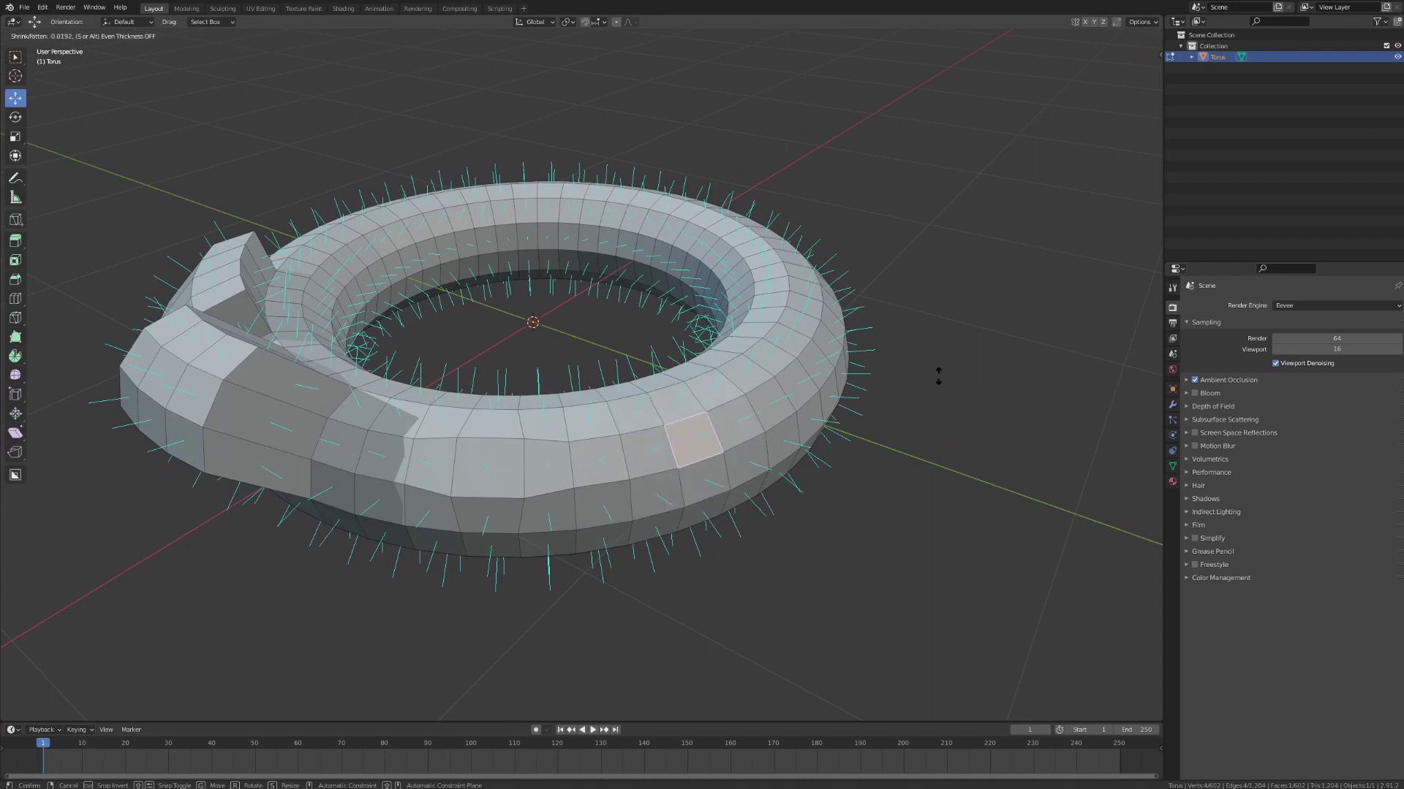
{"action": "left_click", "coordinate": [1118, 329]}
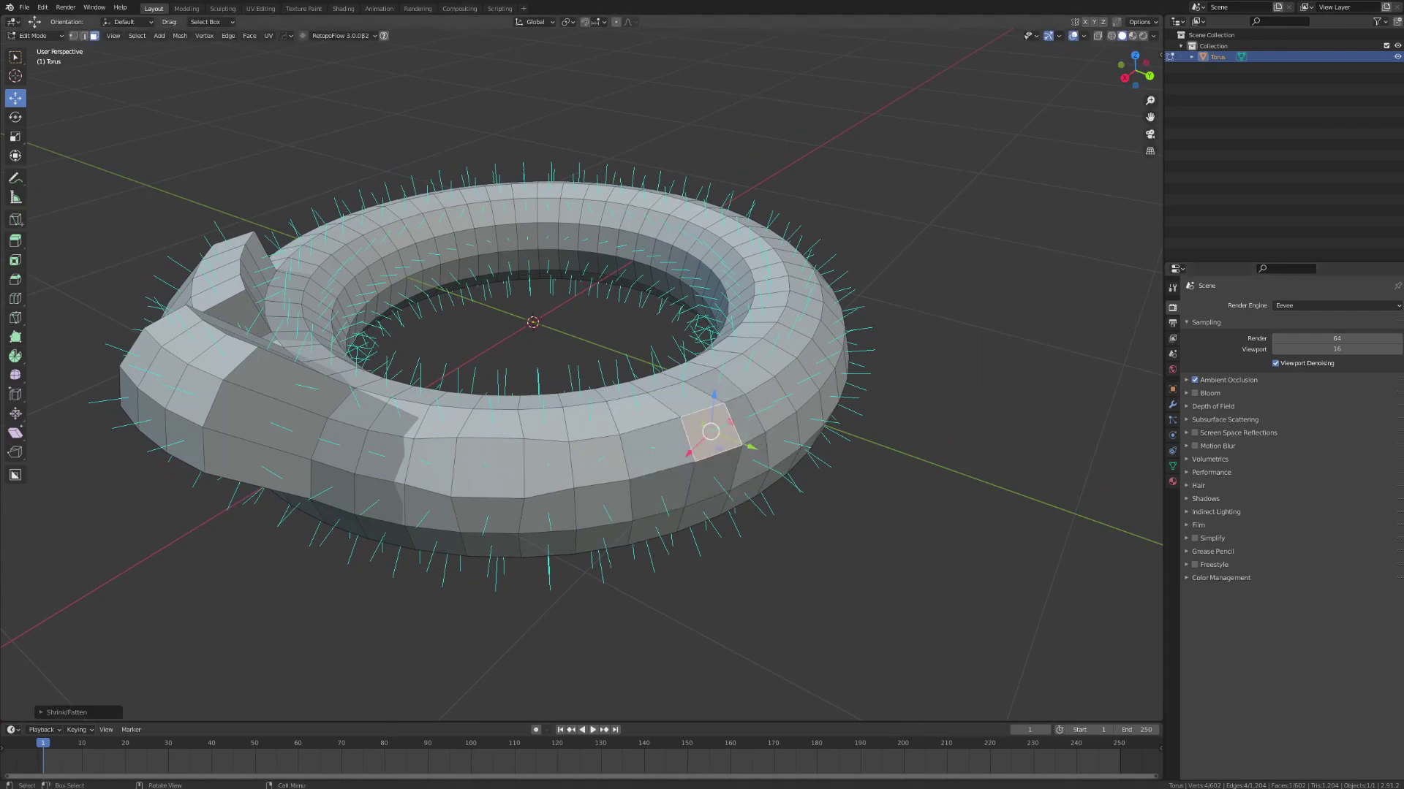
Select a three-by-three patch of faces on the outer side of the torus, away from the extrusions.
{"action": "middle_click_drag", "start_coordinate": [1063, 354], "coordinate": [950, 402]}
{"action": "middle_click_drag", "start_coordinate": [1068, 432], "coordinate": [970, 407]}
{"action": "left_click", "coordinate": [664, 393]}
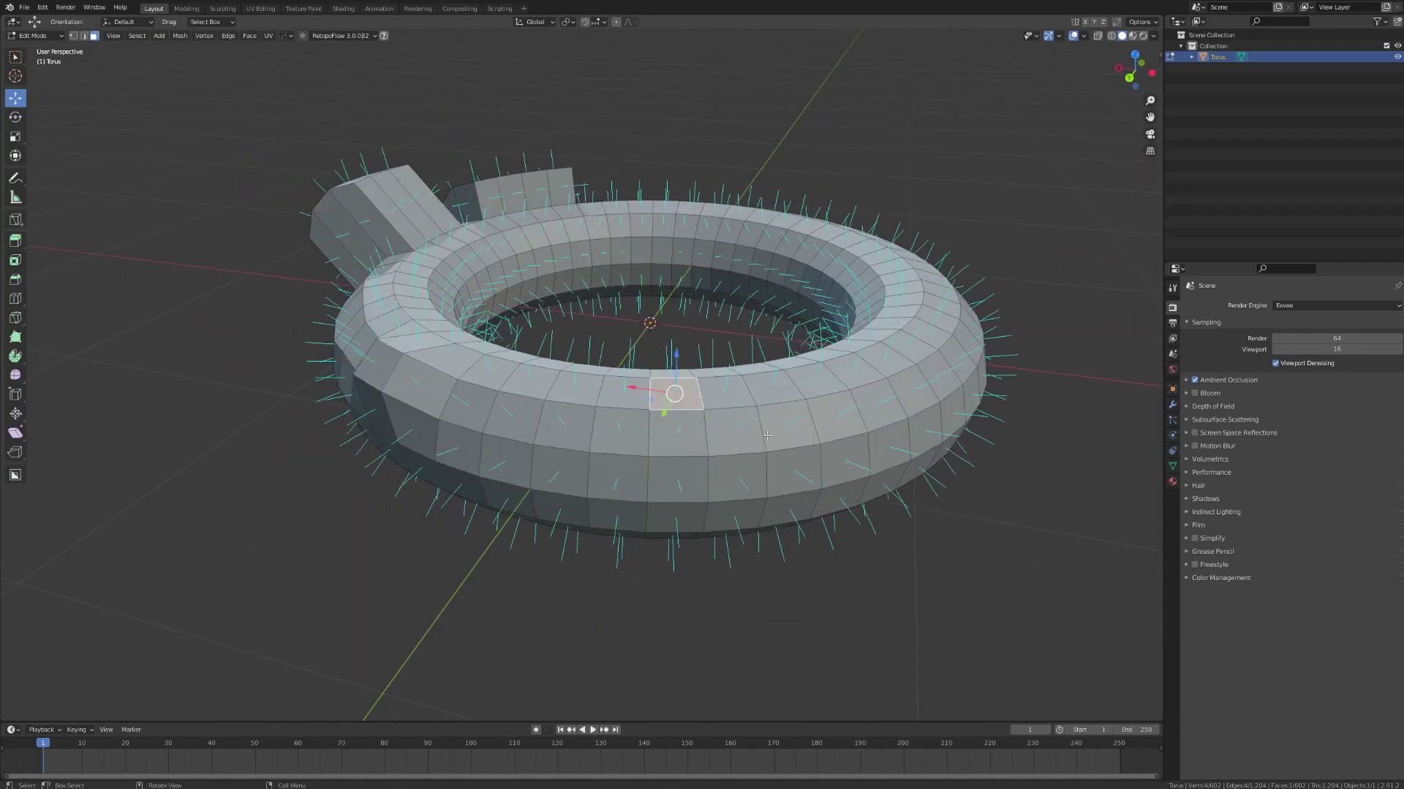
{"action": "left_click", "coordinate": [797, 475], "text": "ctrl+shift"}
{"action": "middle_click_drag", "start_coordinate": [797, 475], "coordinate": [870, 501]}
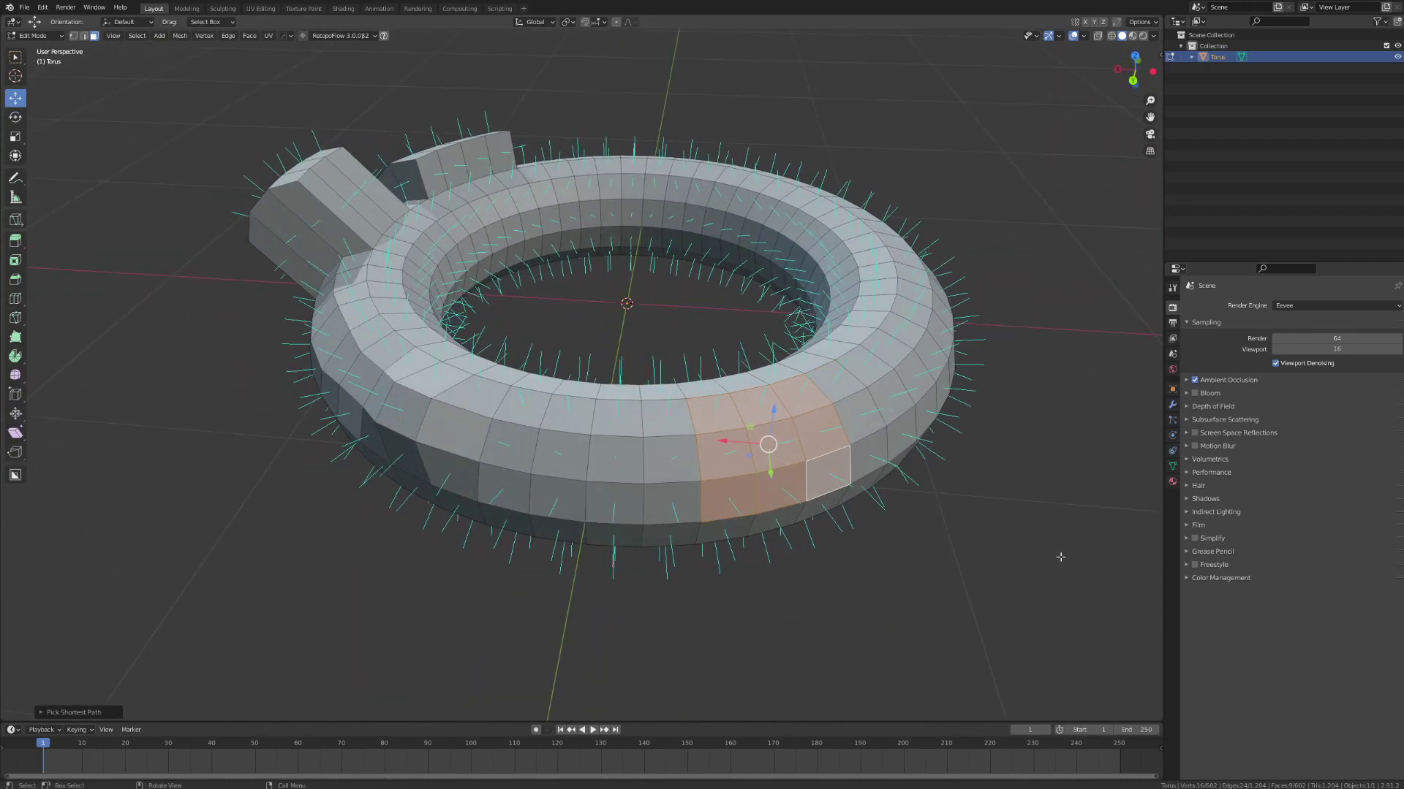
Try insetting the selected patch as one region, once flat and once with depth, reverting each attempt.
{"action": "key", "text": "i"}
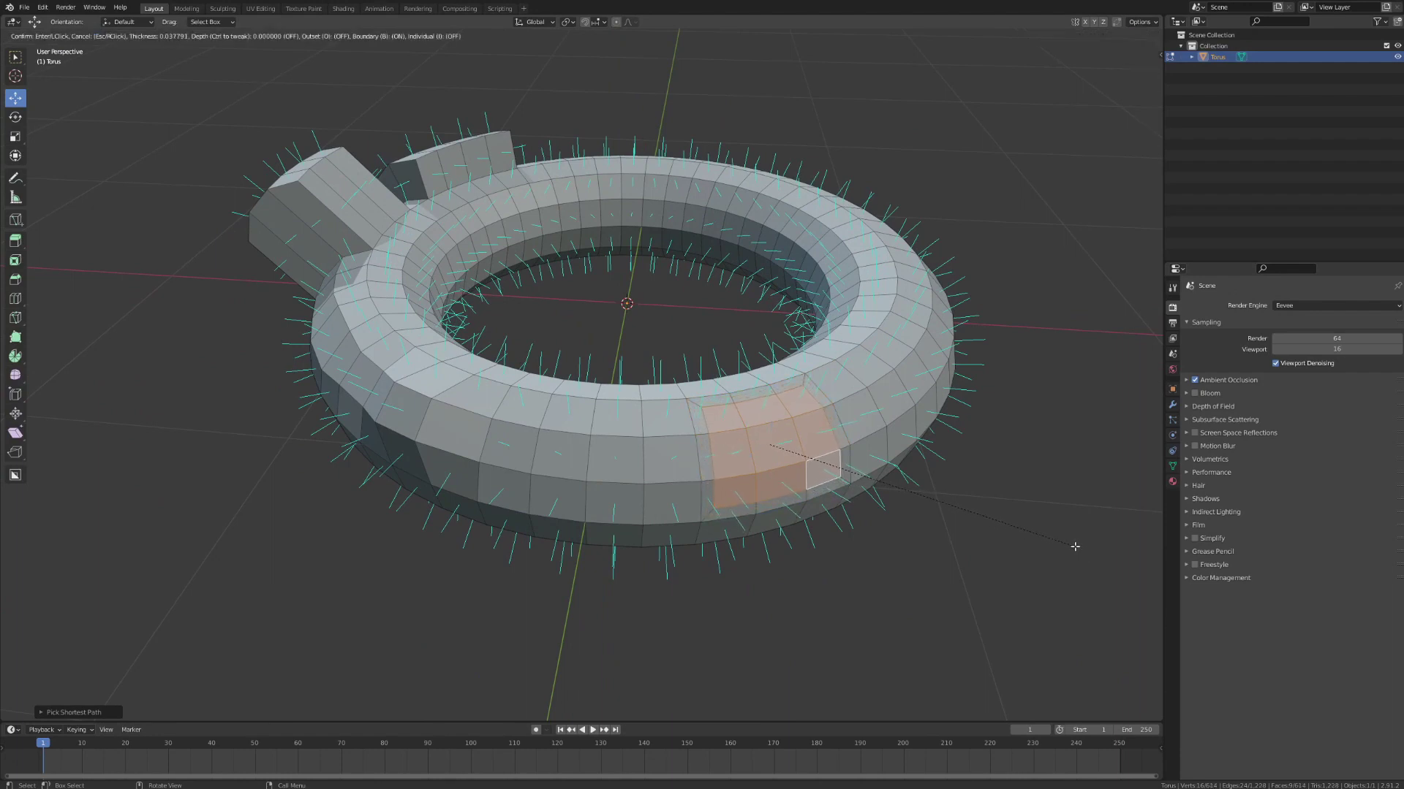
{"action": "left_click", "coordinate": [1064, 551]}
{"action": "key", "text": "ctrl+z"}
{"action": "key", "text": "i"}
{"action": "key", "text": "ctrl"}
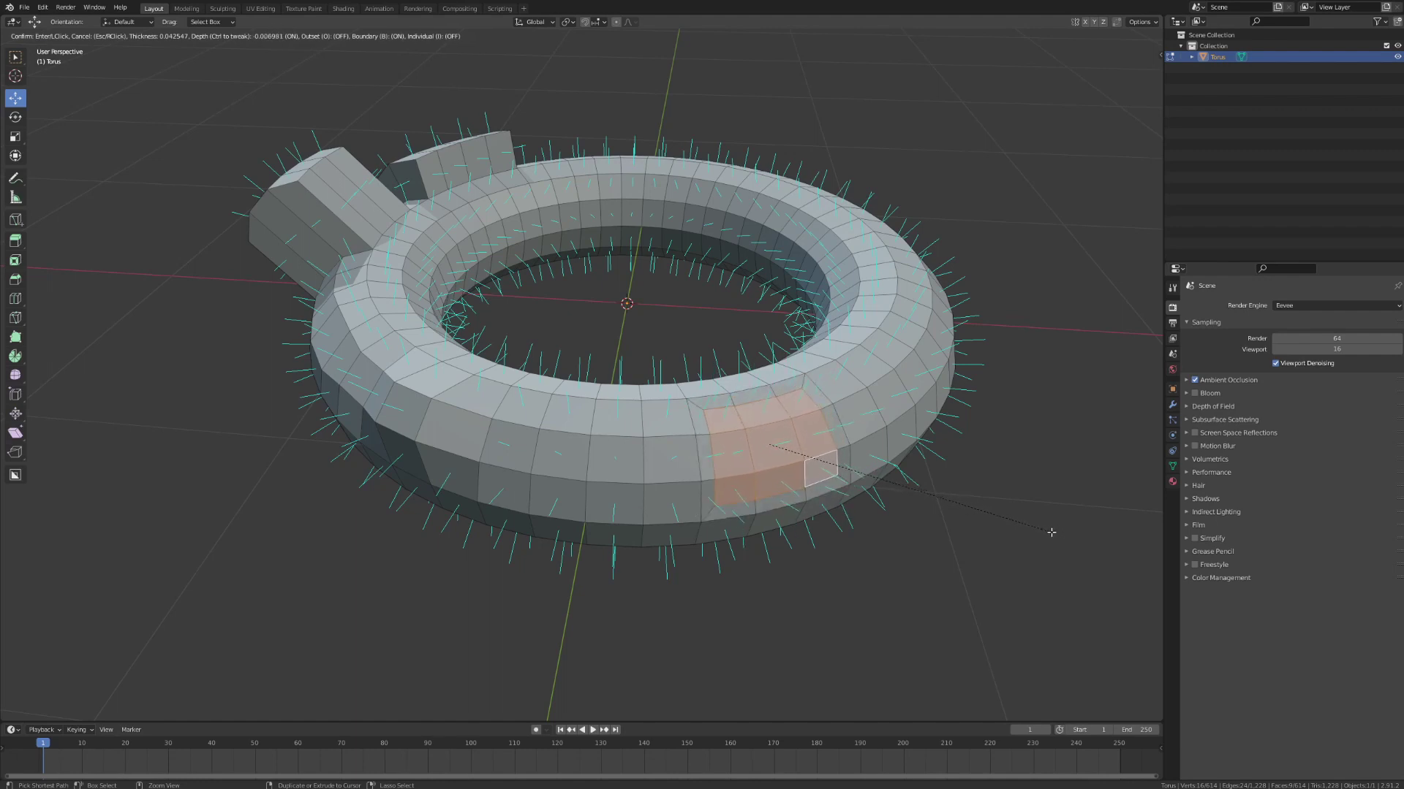
{"action": "key", "text": "Escape"}
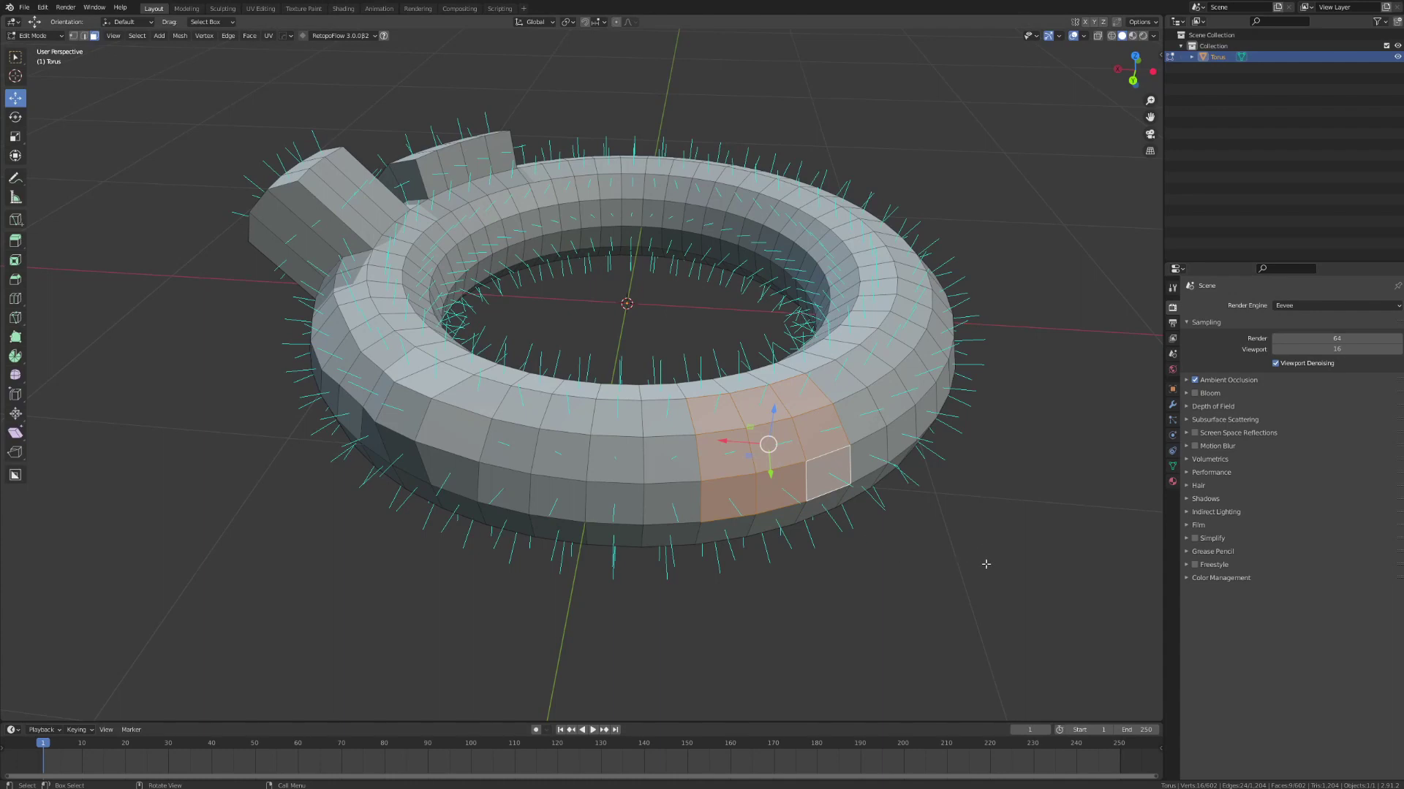
Try insetting each face of the selected patch individually by about 0.024 m, and undo the inset.
{"action": "key", "text": "i"}
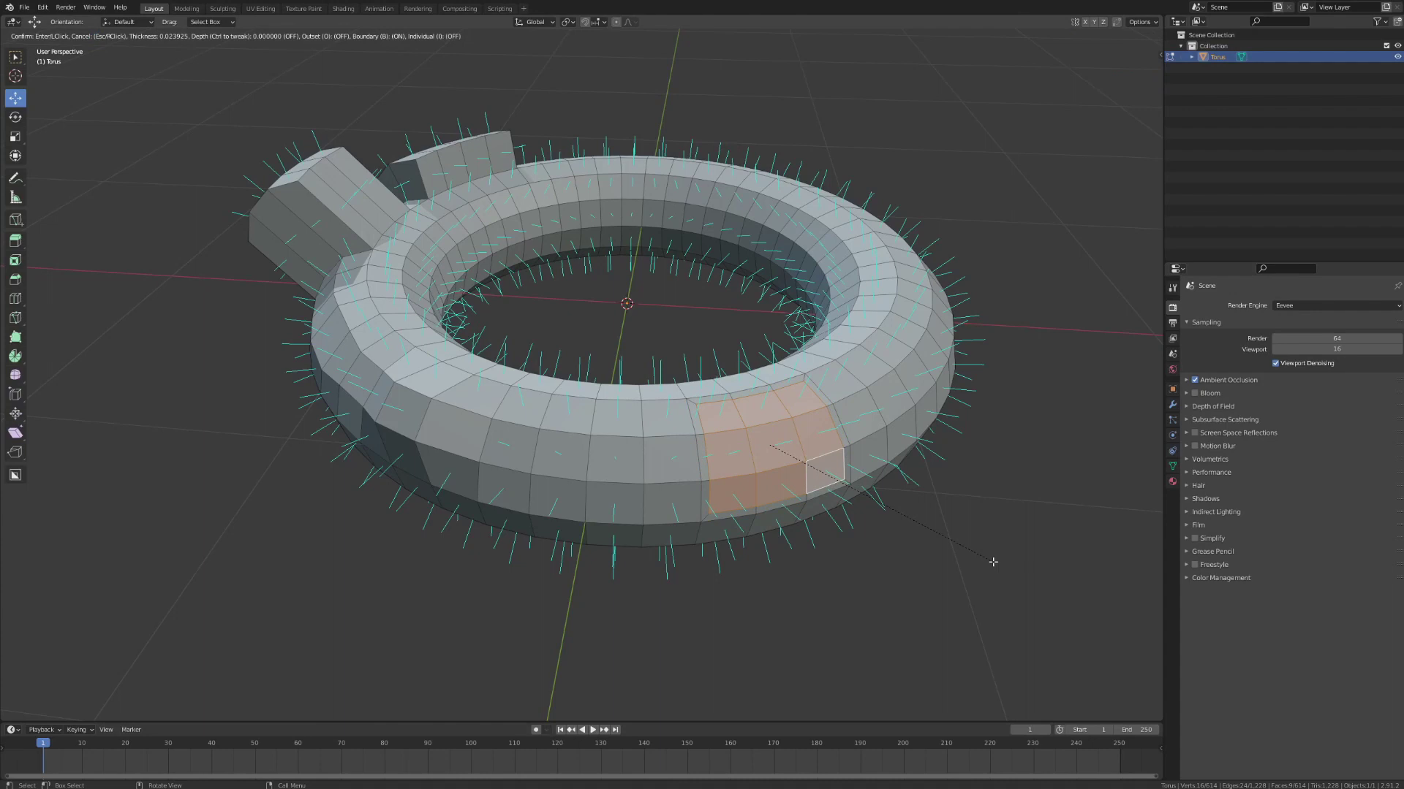
{"action": "key", "text": "i"}
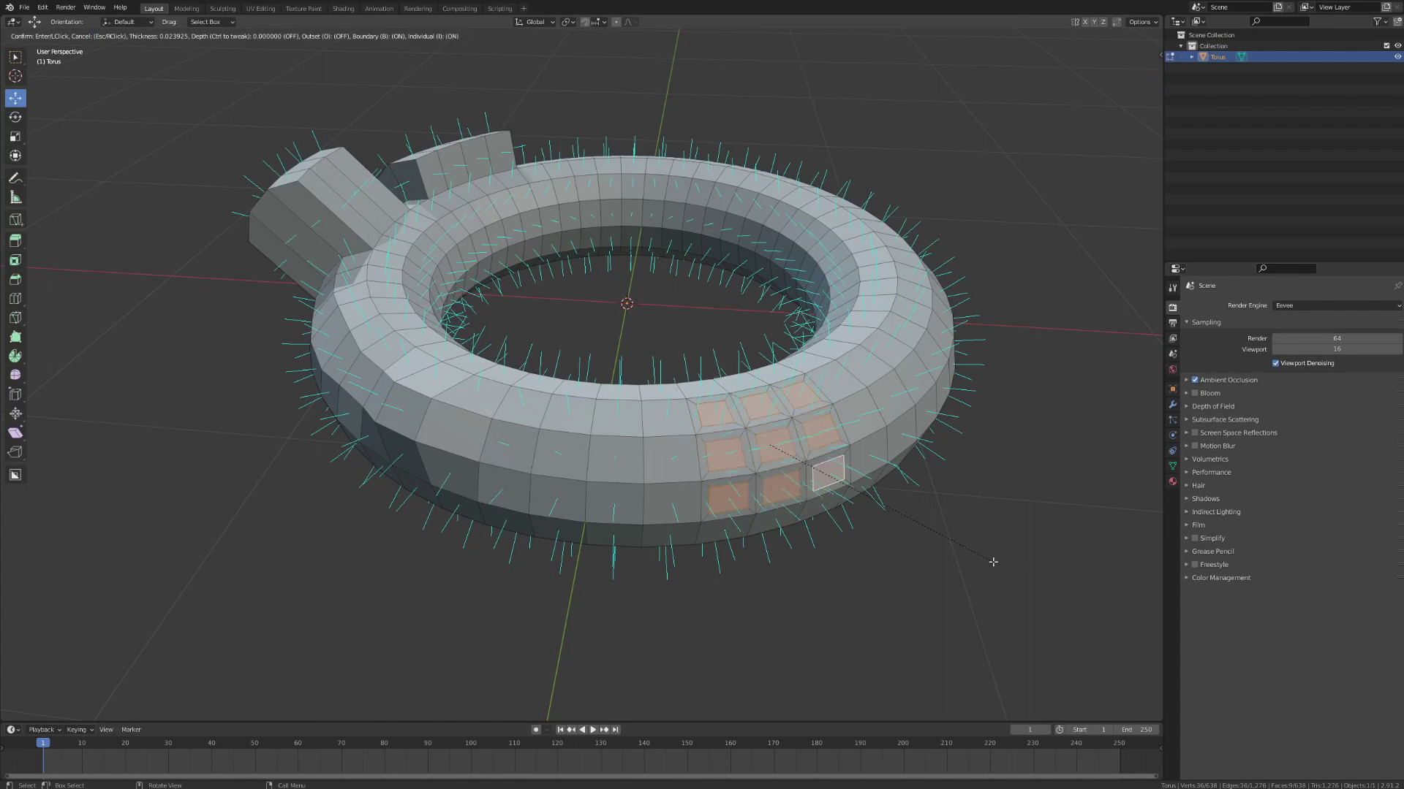
{"action": "left_click", "coordinate": [994, 562]}
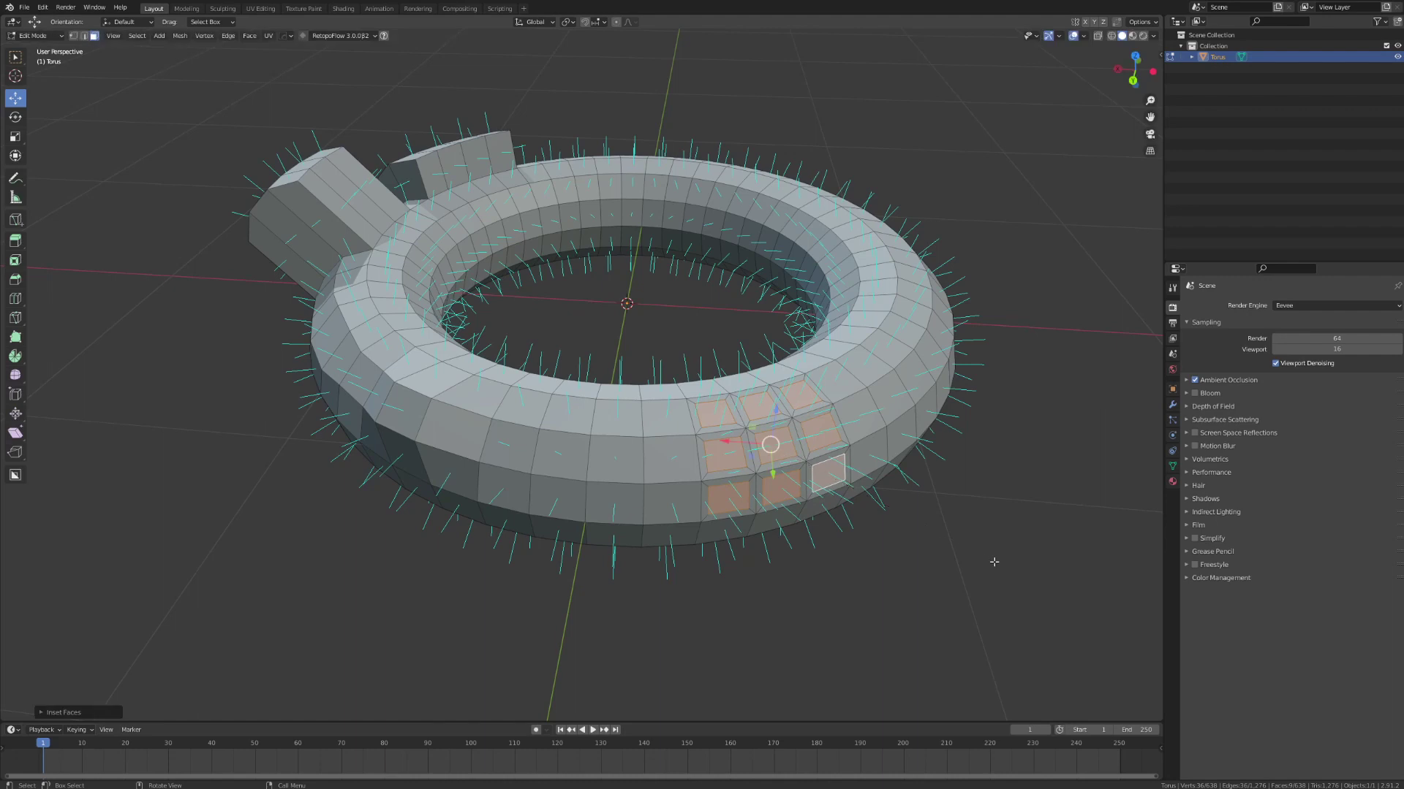
{"action": "key", "text": "ctrl+z"}
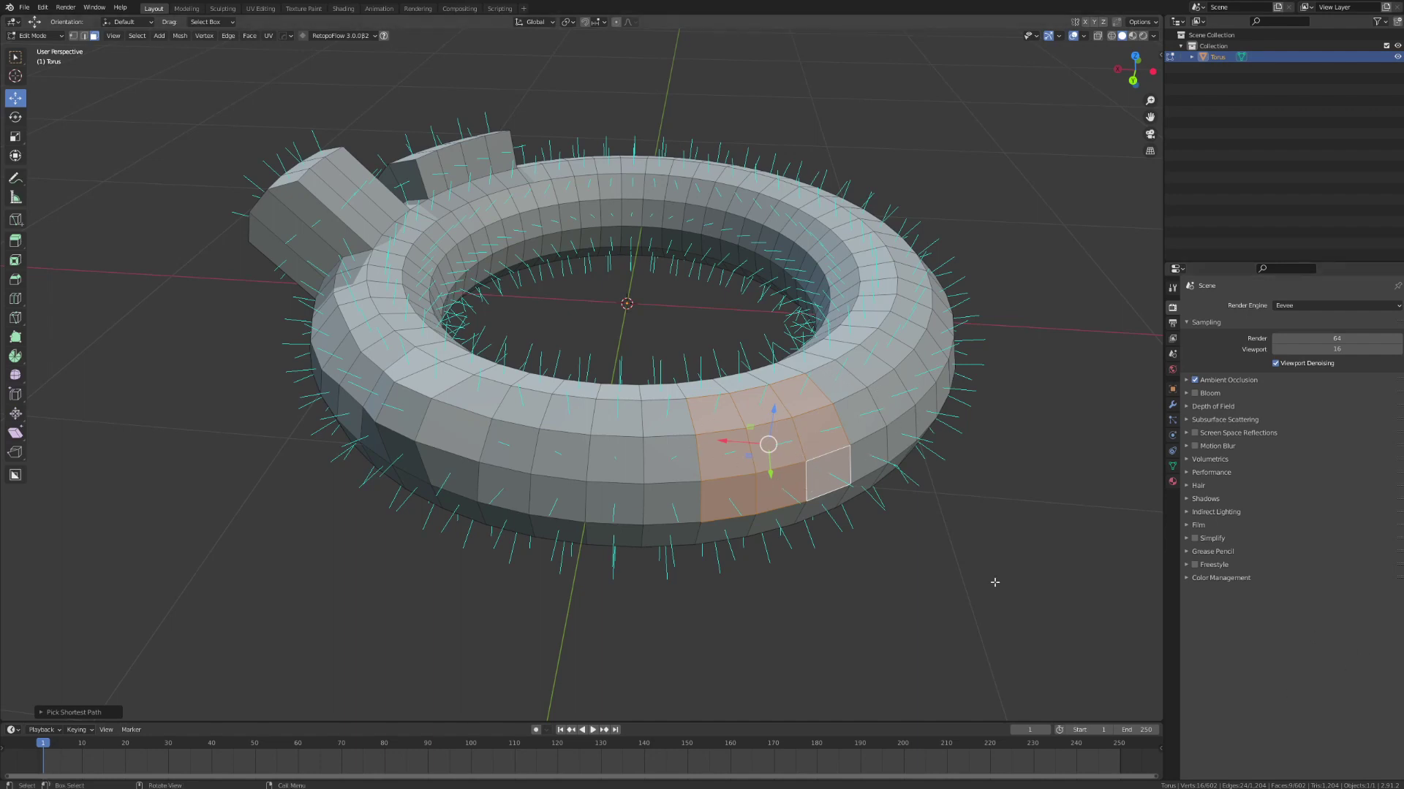
Inset the selected patch narrowly as one region, and inset its nine faces individually by about 0.013 m.
{"action": "key", "text": "i"}
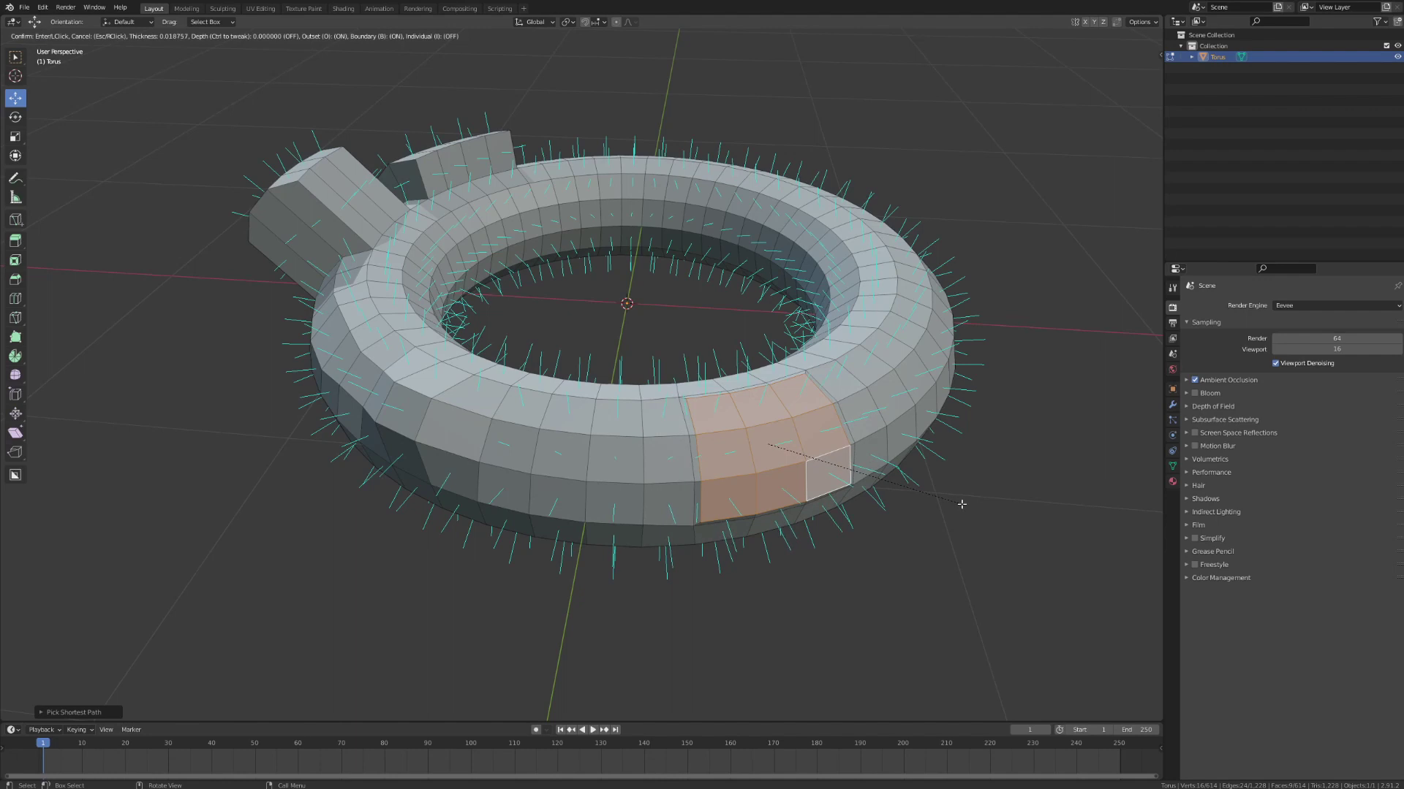
{"action": "left_click", "coordinate": [960, 505]}
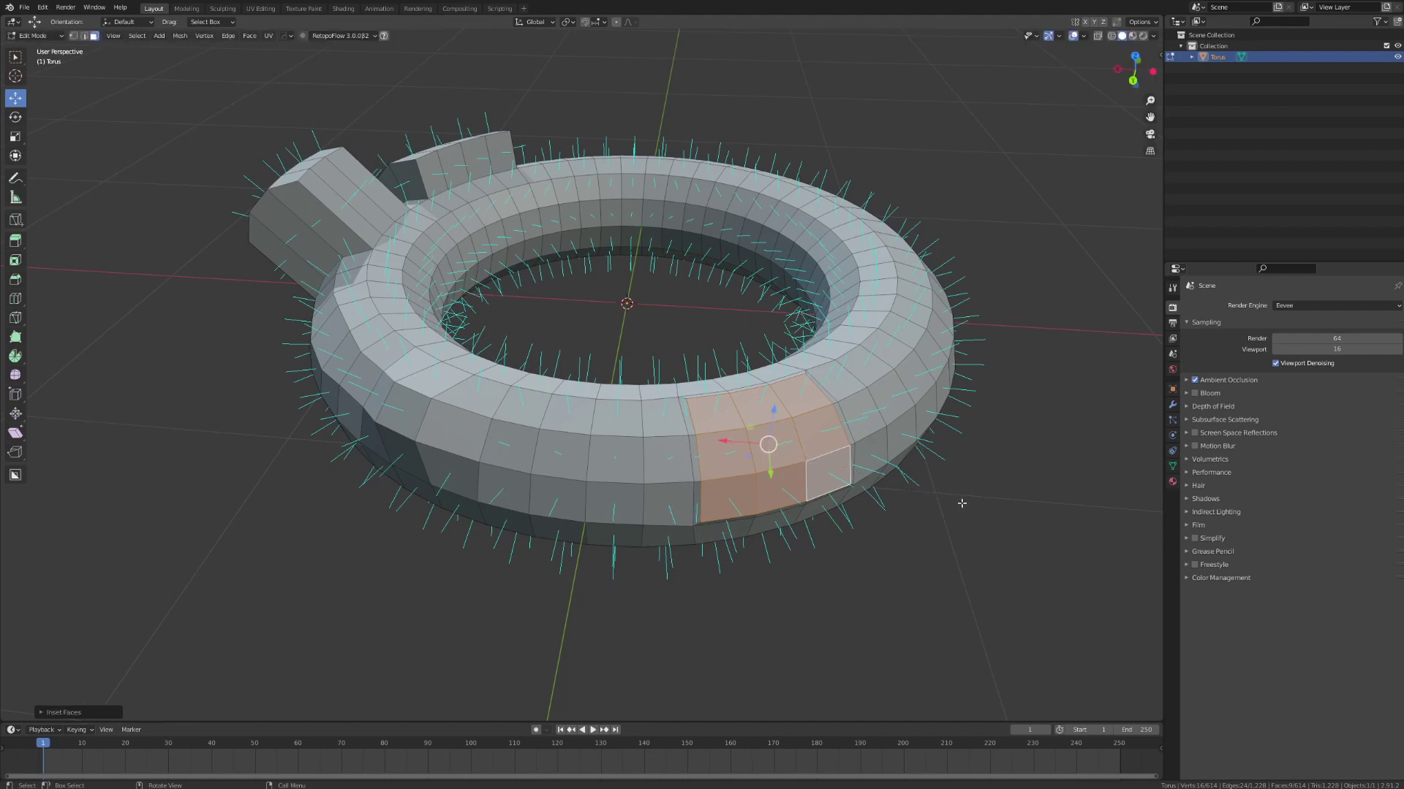
{"action": "key", "text": "i"}
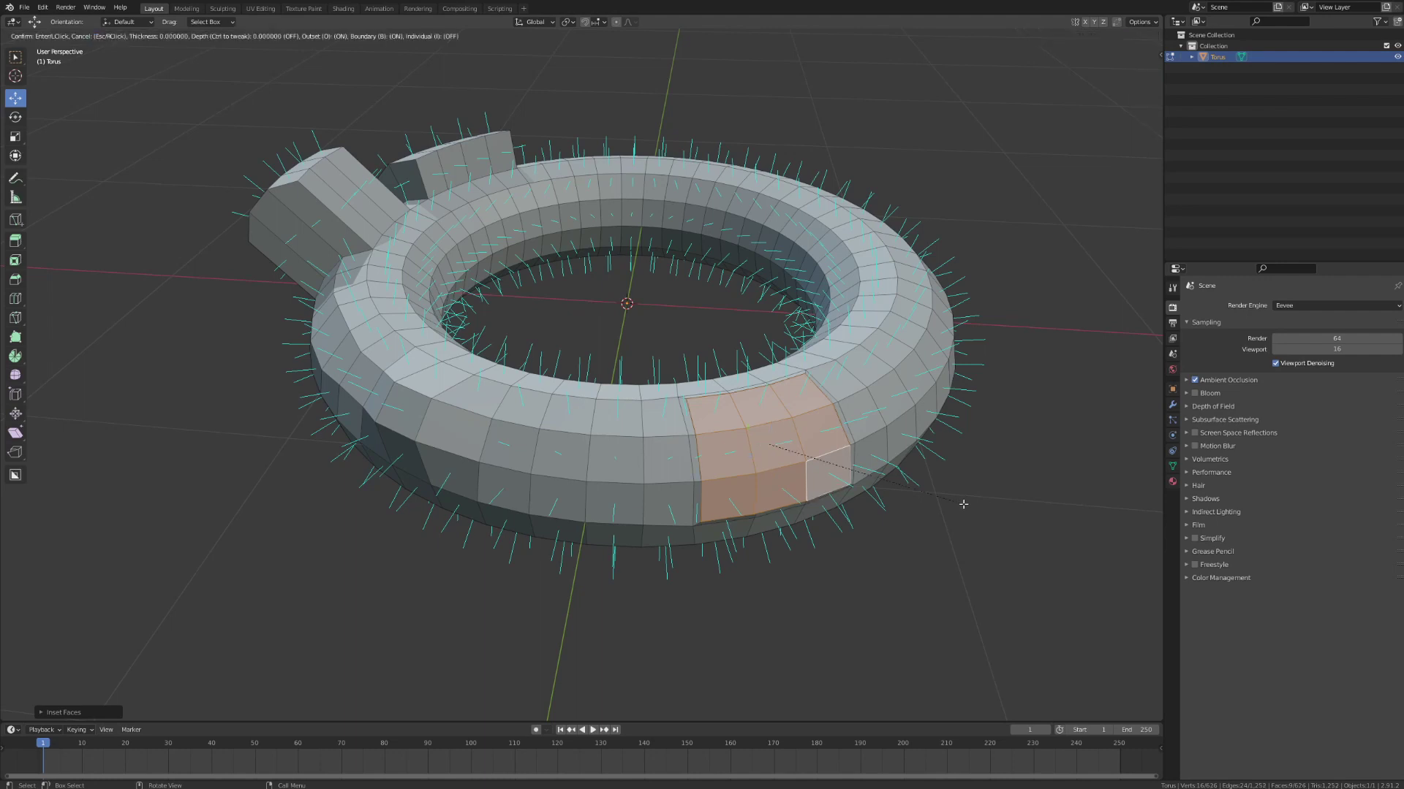
{"action": "key", "text": "i"}
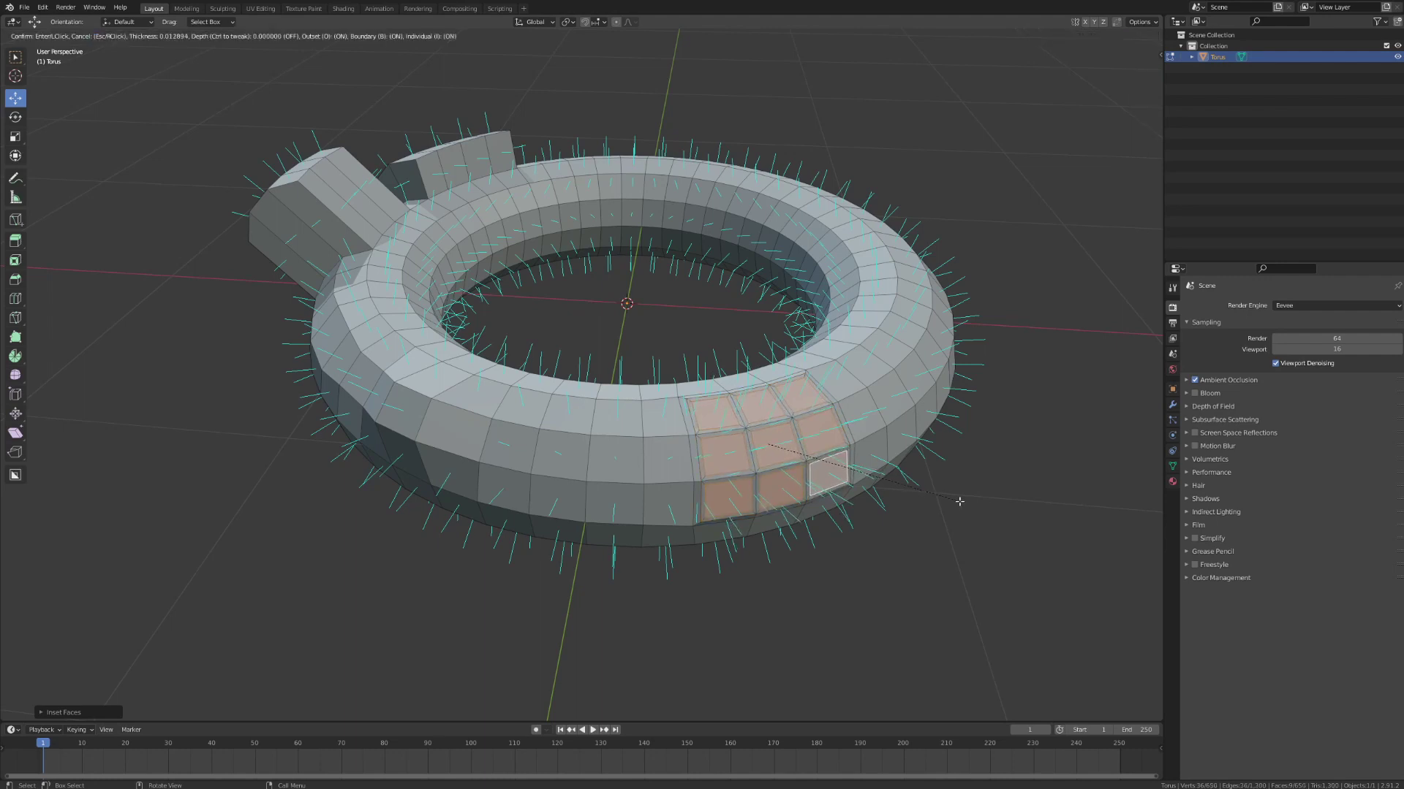
{"action": "left_click", "coordinate": [956, 500]}
Extrude the nine inset faces into the torus in two consecutive passes of Extrude Faces Along Normals.
{"action": "scroll", "coordinate": [765, 466], "scroll_direction": "up", "scroll_amount": 3}
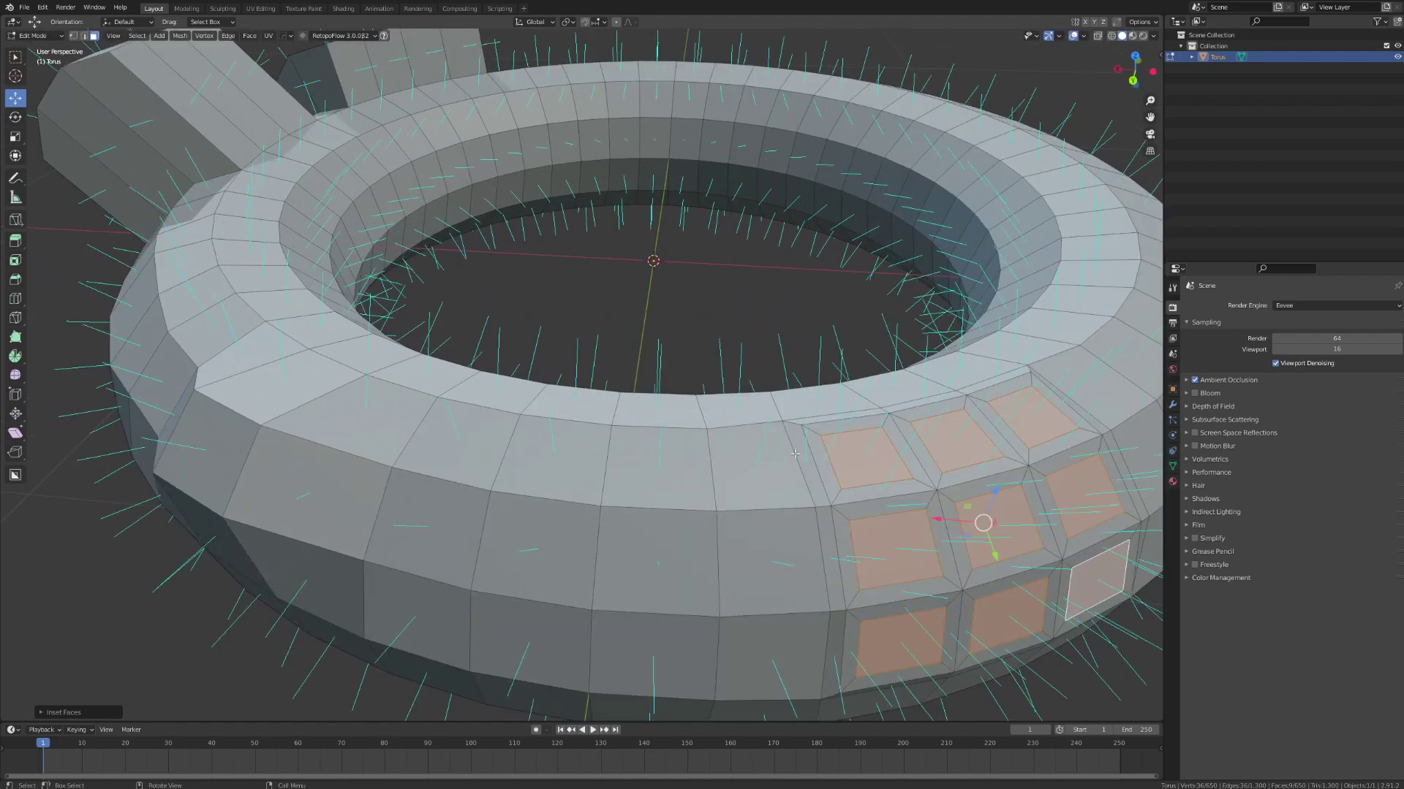
{"action": "middle_click_drag", "start_coordinate": [1013, 611], "coordinate": [737, 386], "text": "shift"}
{"action": "middle_click_drag", "start_coordinate": [780, 325], "coordinate": [860, 326]}
{"action": "scroll", "coordinate": [860, 326], "scroll_direction": "down", "scroll_amount": 1}
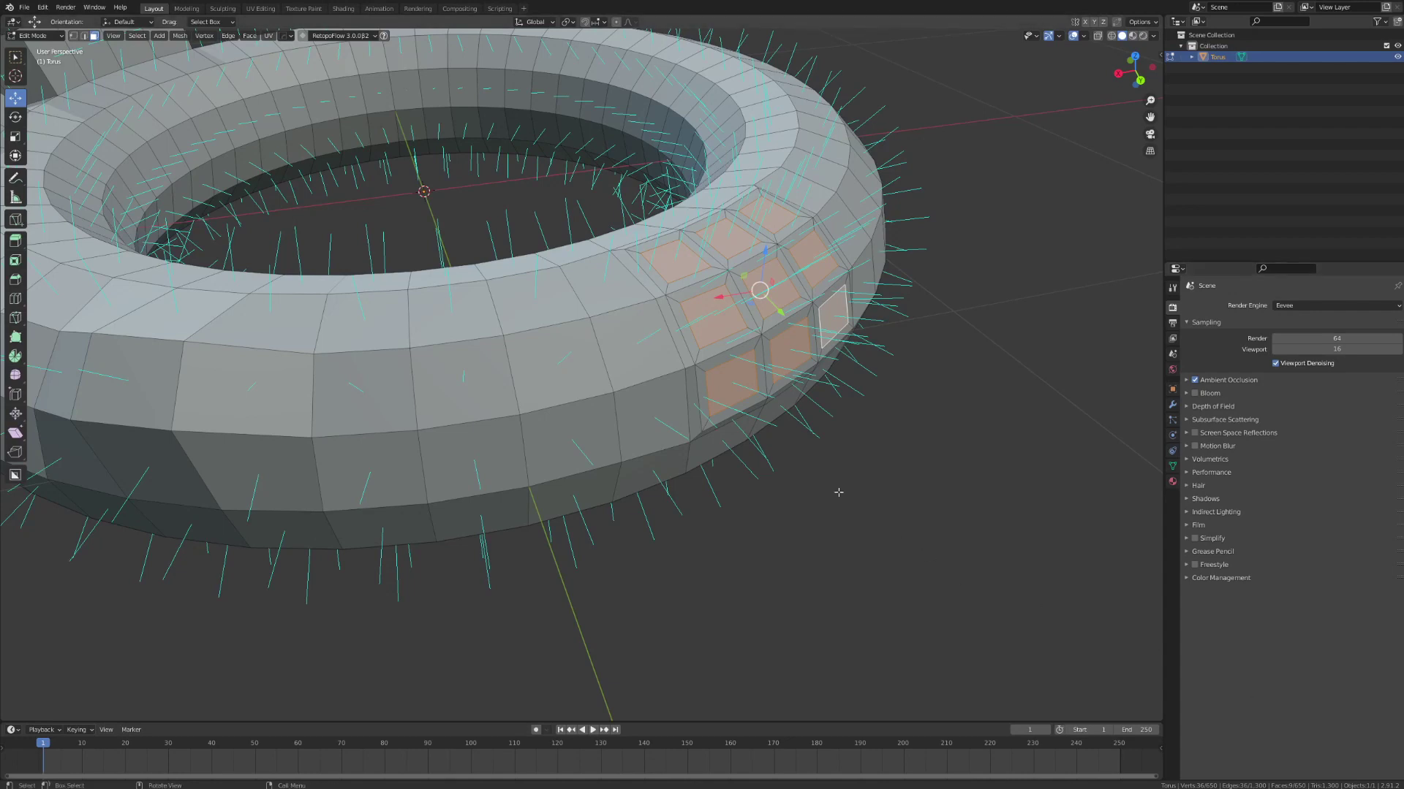
{"action": "key", "text": "alt+e"}
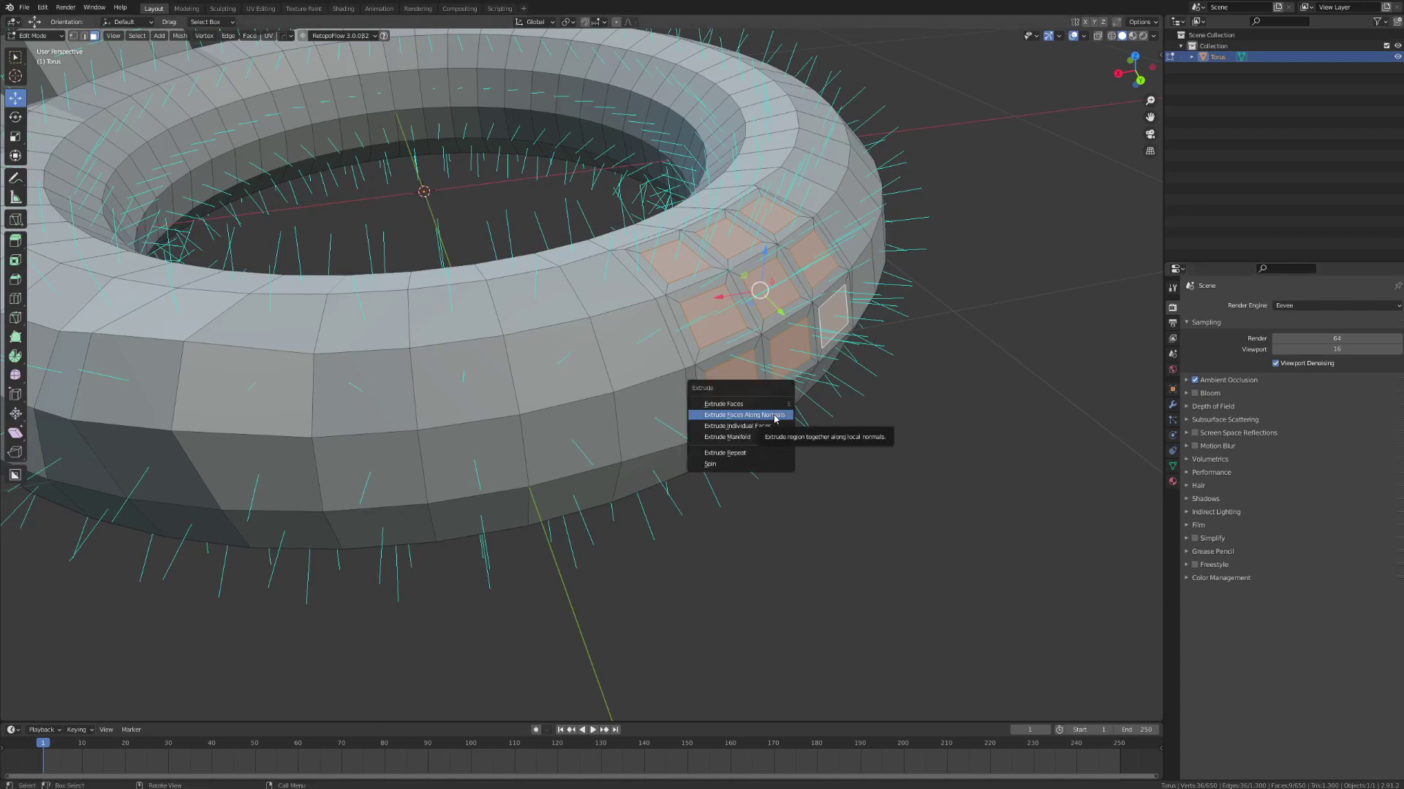
{"action": "left_click", "coordinate": [774, 415]}
{"action": "left_click", "coordinate": [789, 417]}
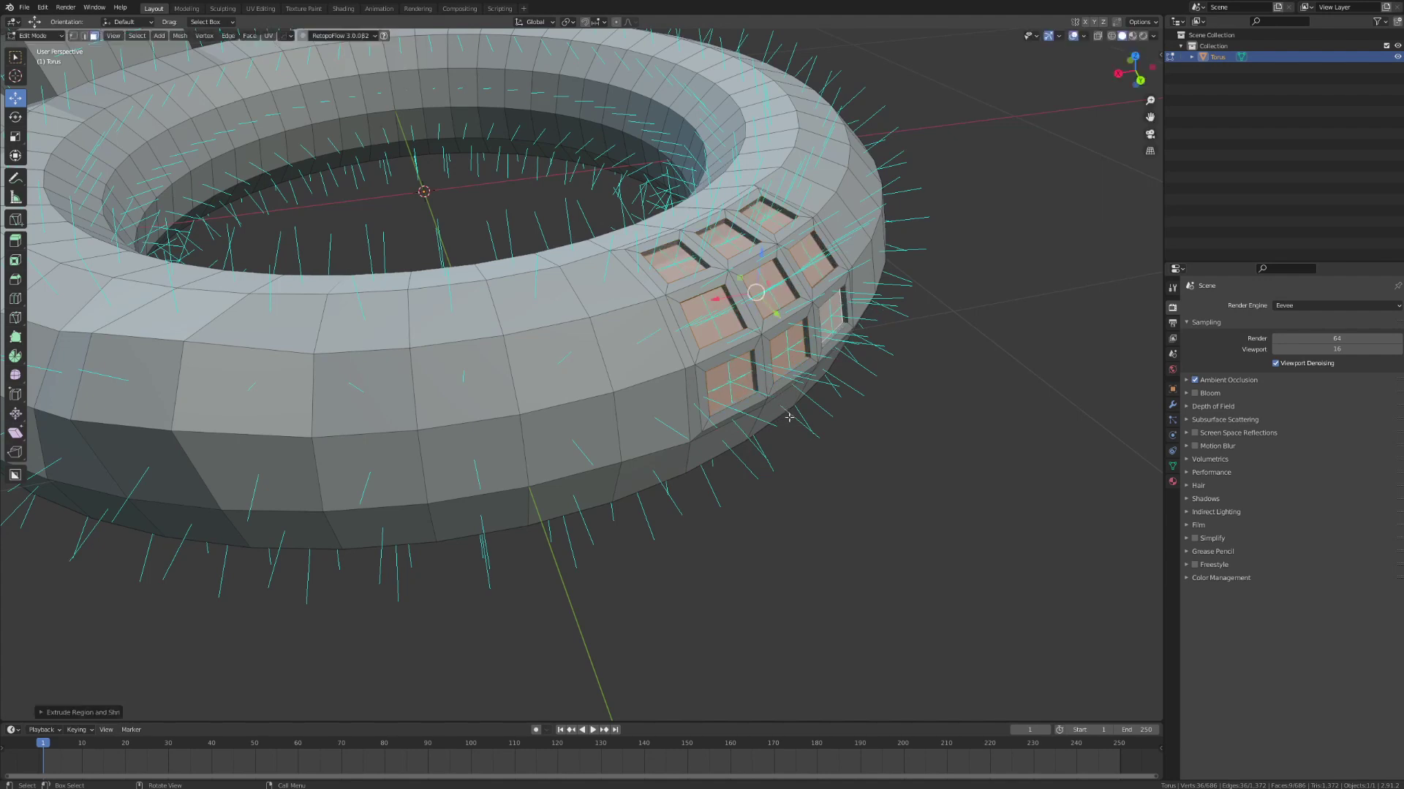
{"action": "key", "text": "alt+e"}
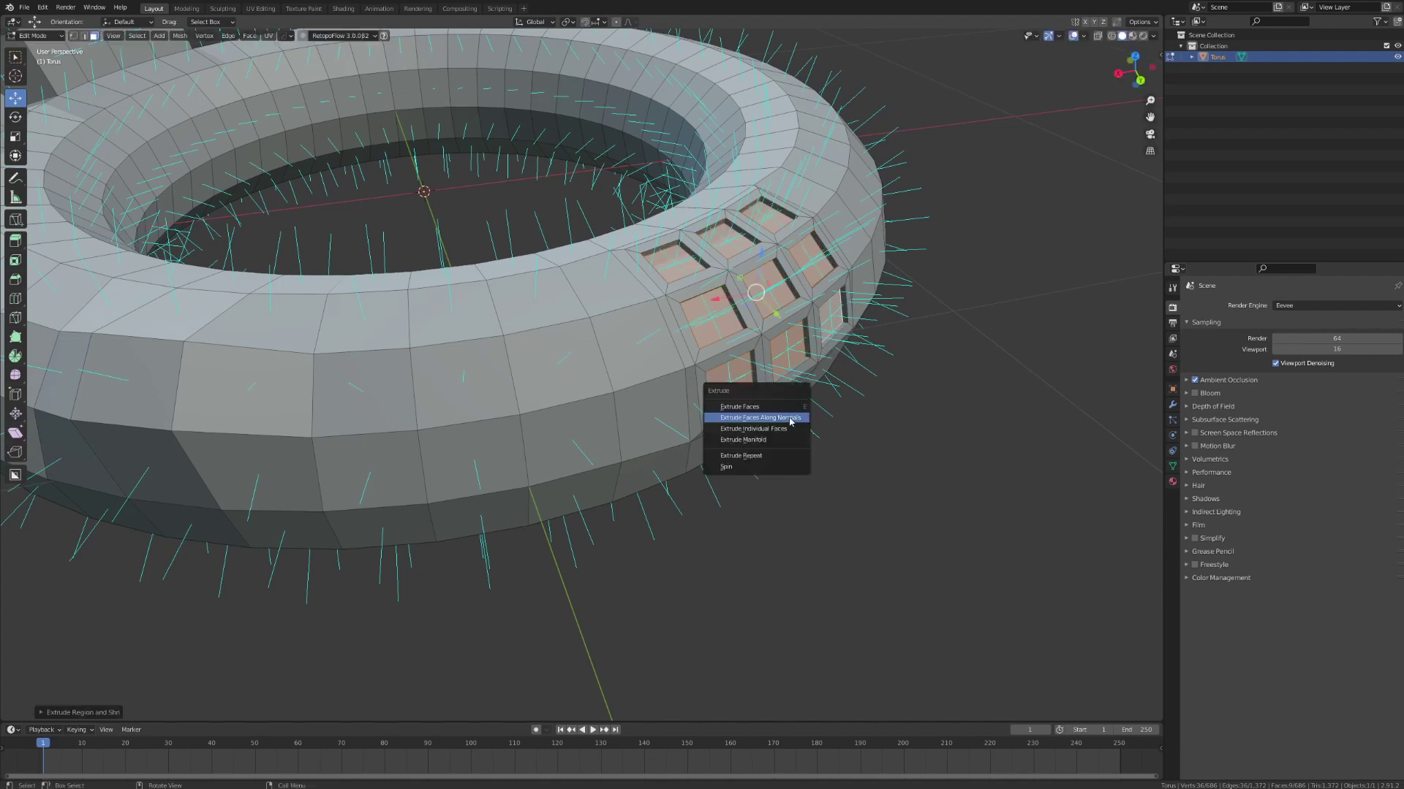
{"action": "left_click", "coordinate": [790, 421]}
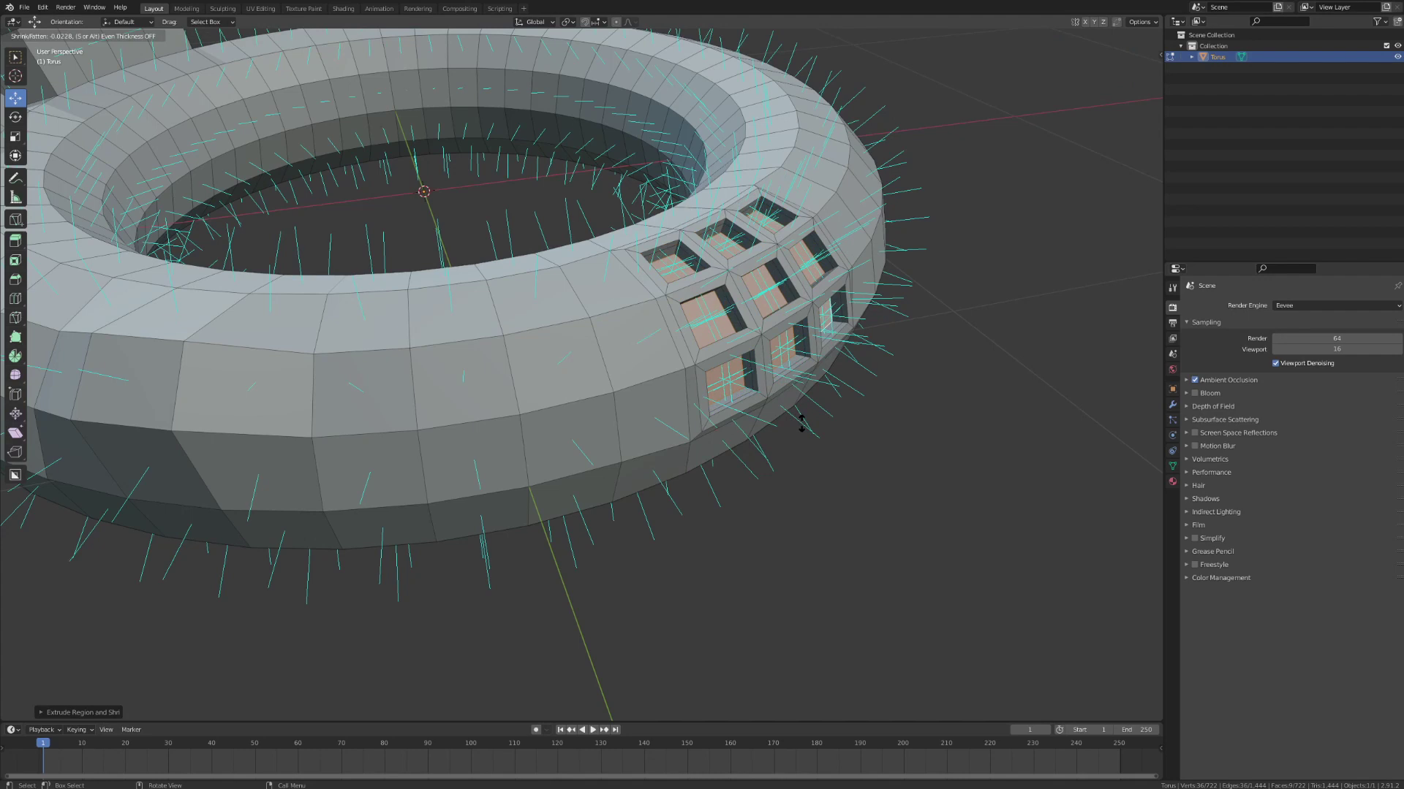
{"action": "left_click", "coordinate": [807, 422]}
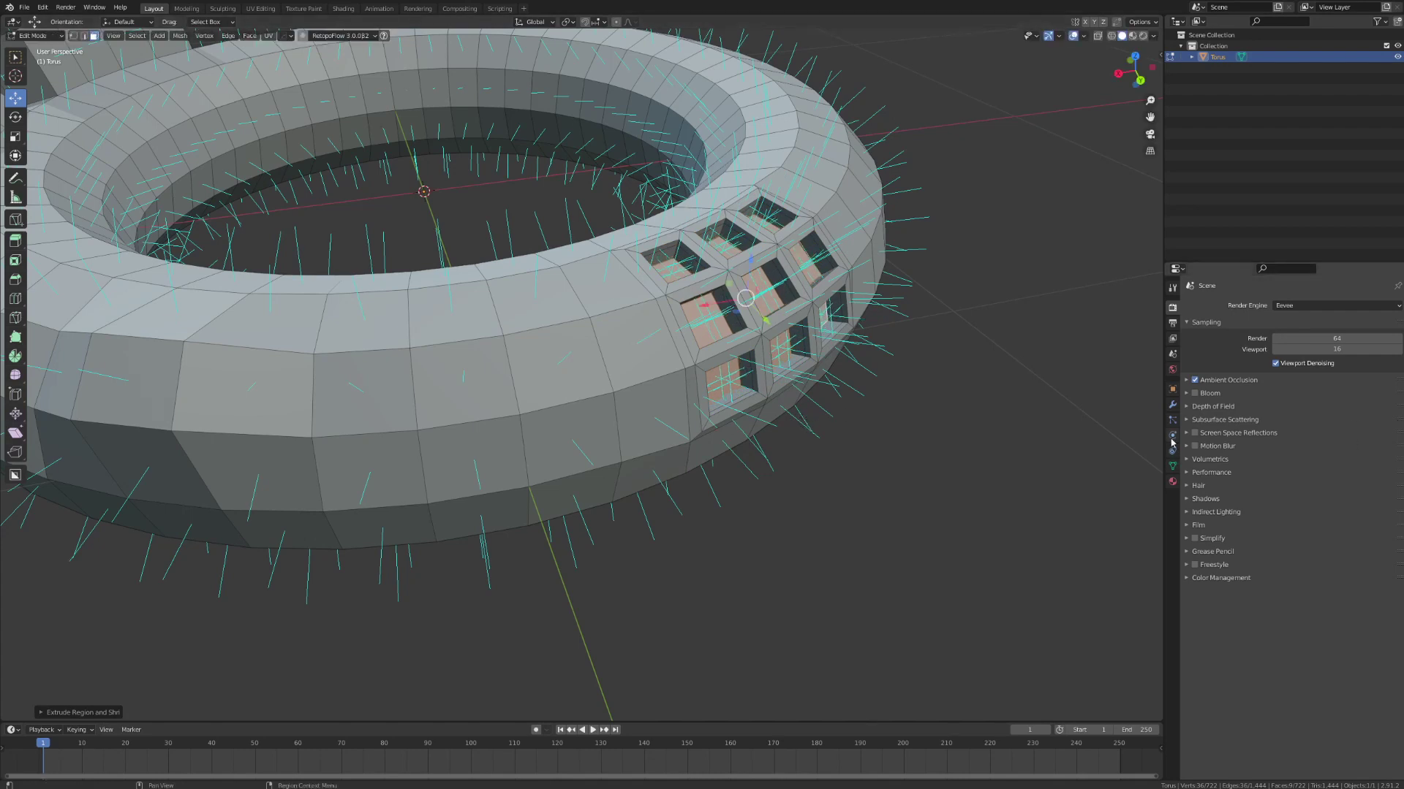
Add a Subdivision Surface modifier to the torus, set its viewport level to 2, and leave Edit Mode.
{"action": "left_click", "coordinate": [1172, 405]}
{"action": "left_click", "coordinate": [1248, 305]}
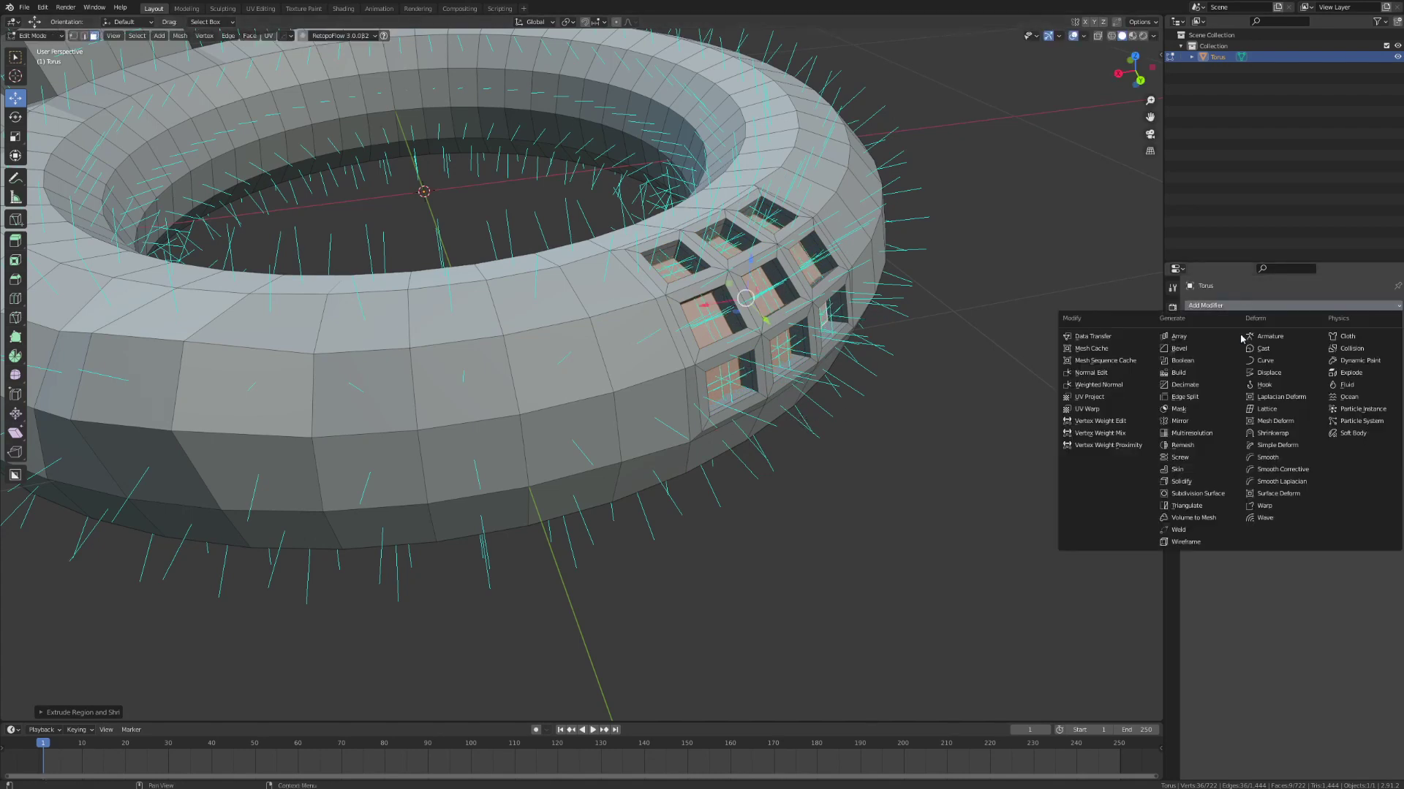
{"action": "left_click", "coordinate": [1214, 493]}
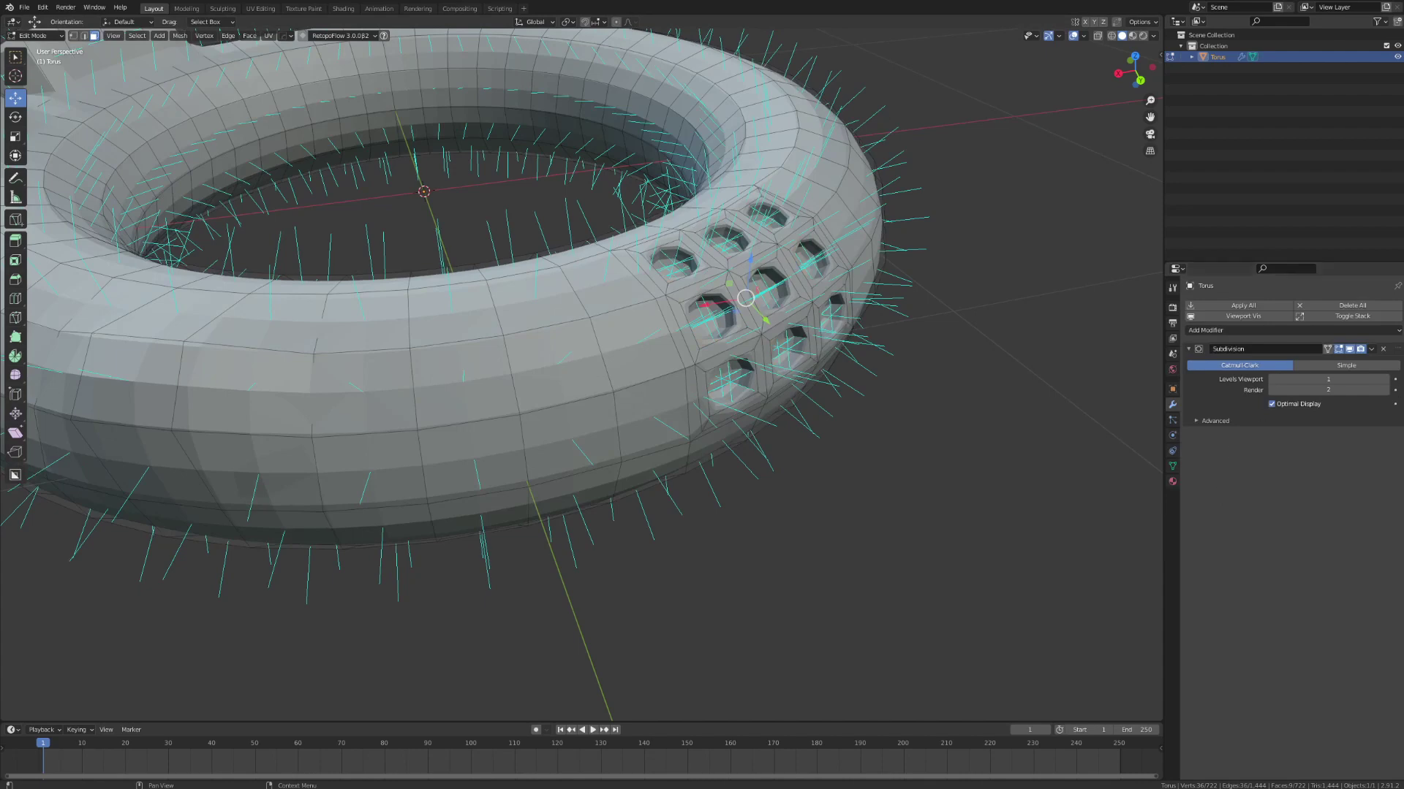
{"action": "left_click", "coordinate": [1388, 380]}
{"action": "left_click", "coordinate": [1388, 380]}
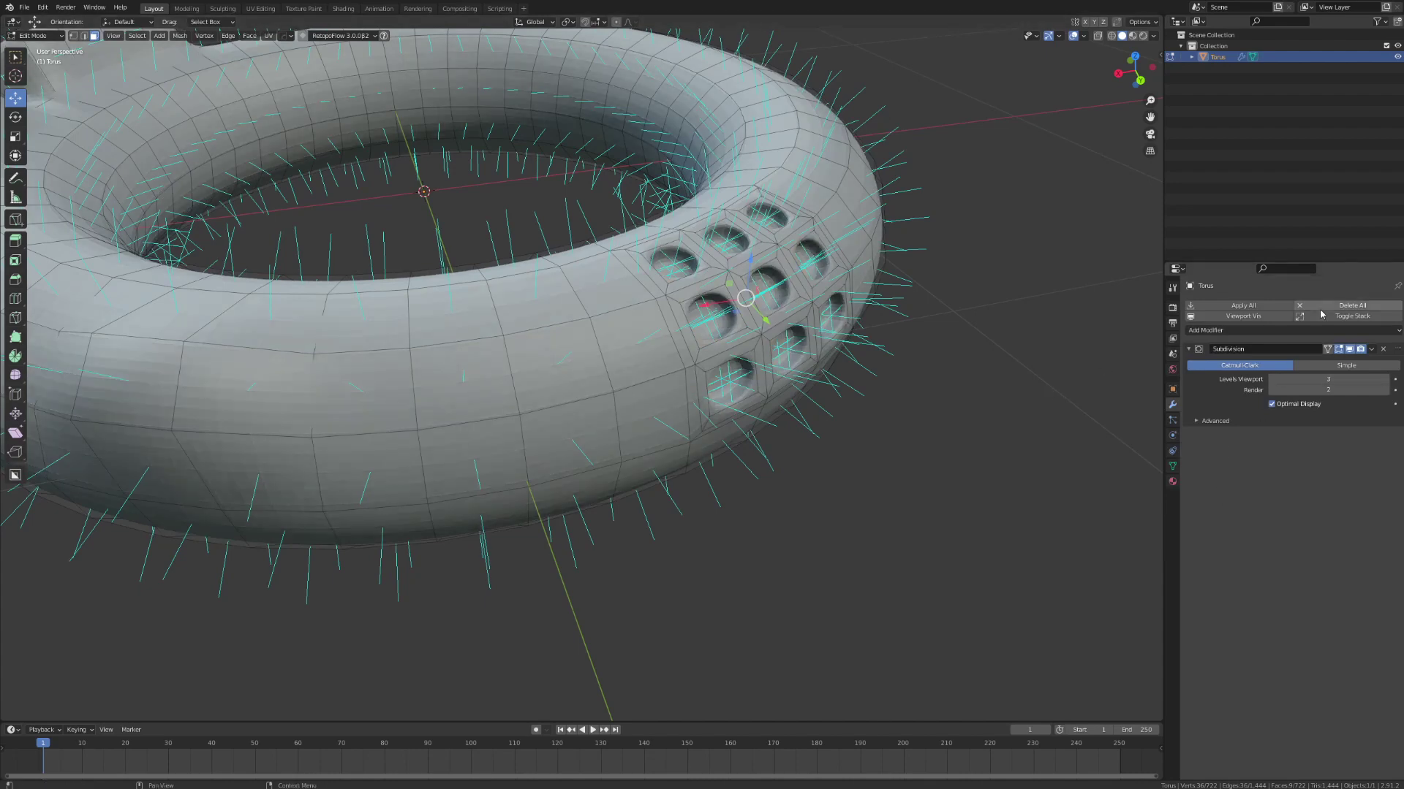
{"action": "key", "text": "Tab"}
{"action": "middle_click_drag", "start_coordinate": [1011, 284], "coordinate": [975, 313]}
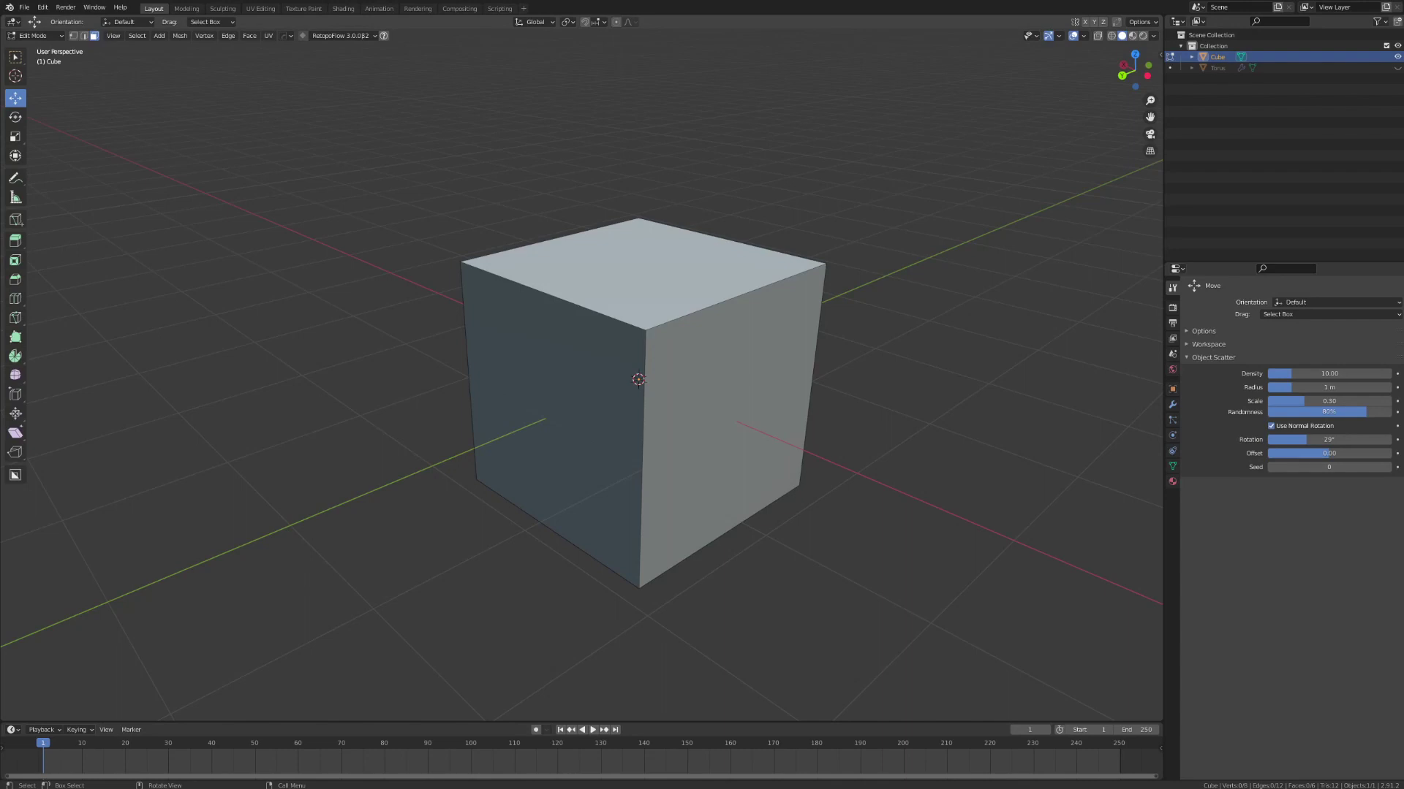
{"action": "middle_click_drag", "start_coordinate": [851, 280], "coordinate": [855, 293]}
{"action": "middle_click_drag", "start_coordinate": [734, 383], "coordinate": [667, 339]}
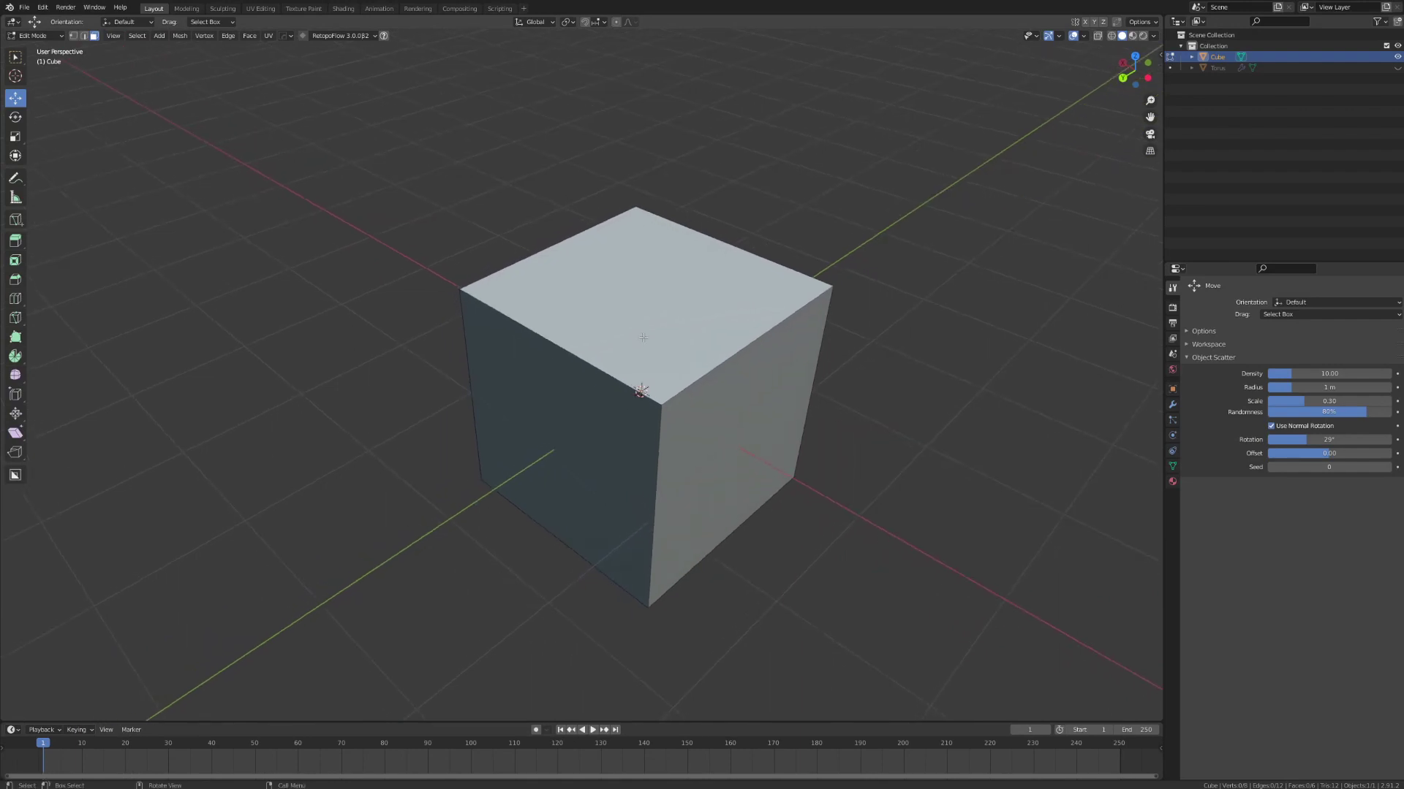
{"action": "middle_click_drag", "start_coordinate": [643, 338], "coordinate": [653, 339]}
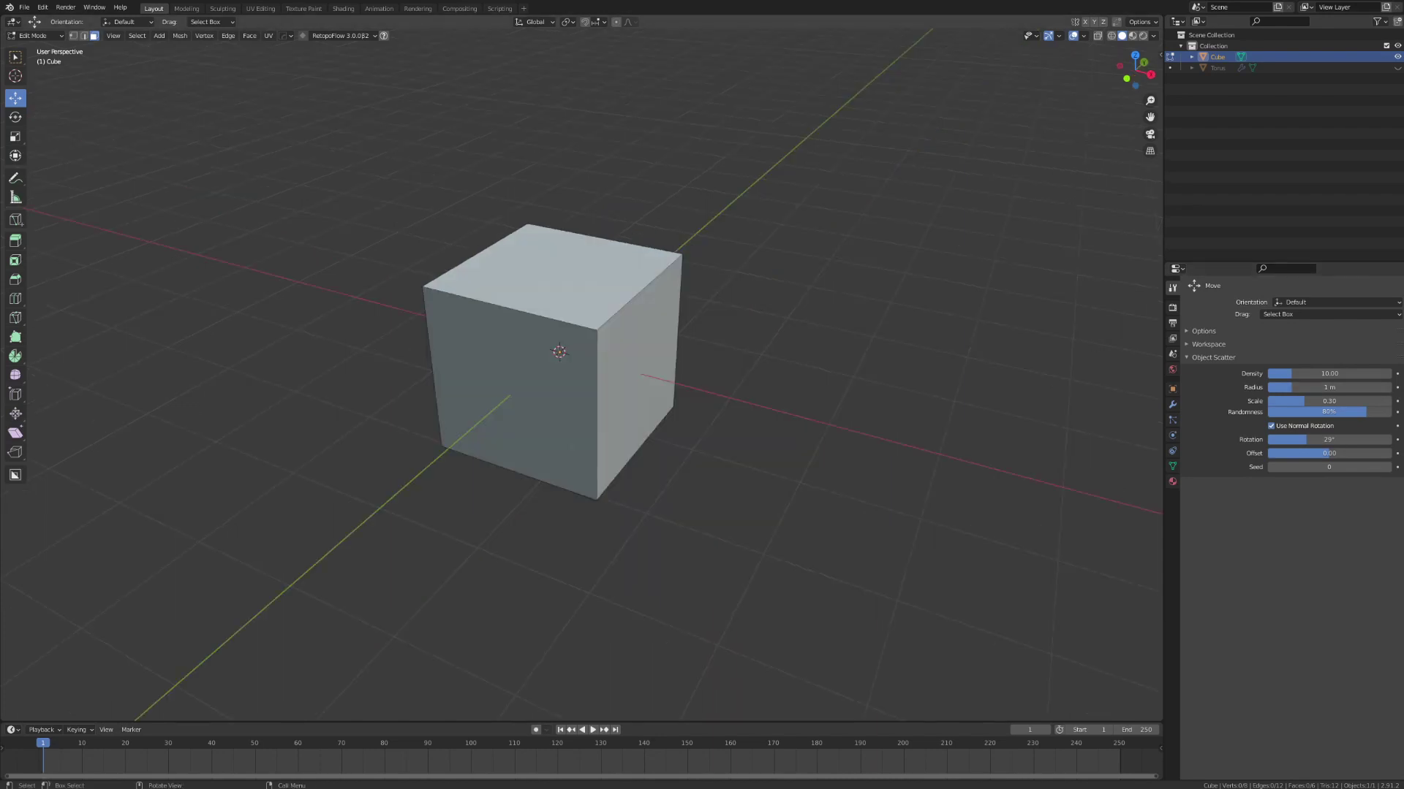
{"action": "middle_click_drag", "start_coordinate": [826, 262], "coordinate": [834, 272]}
{"action": "middle_click_drag", "start_coordinate": [751, 304], "coordinate": [725, 313]}
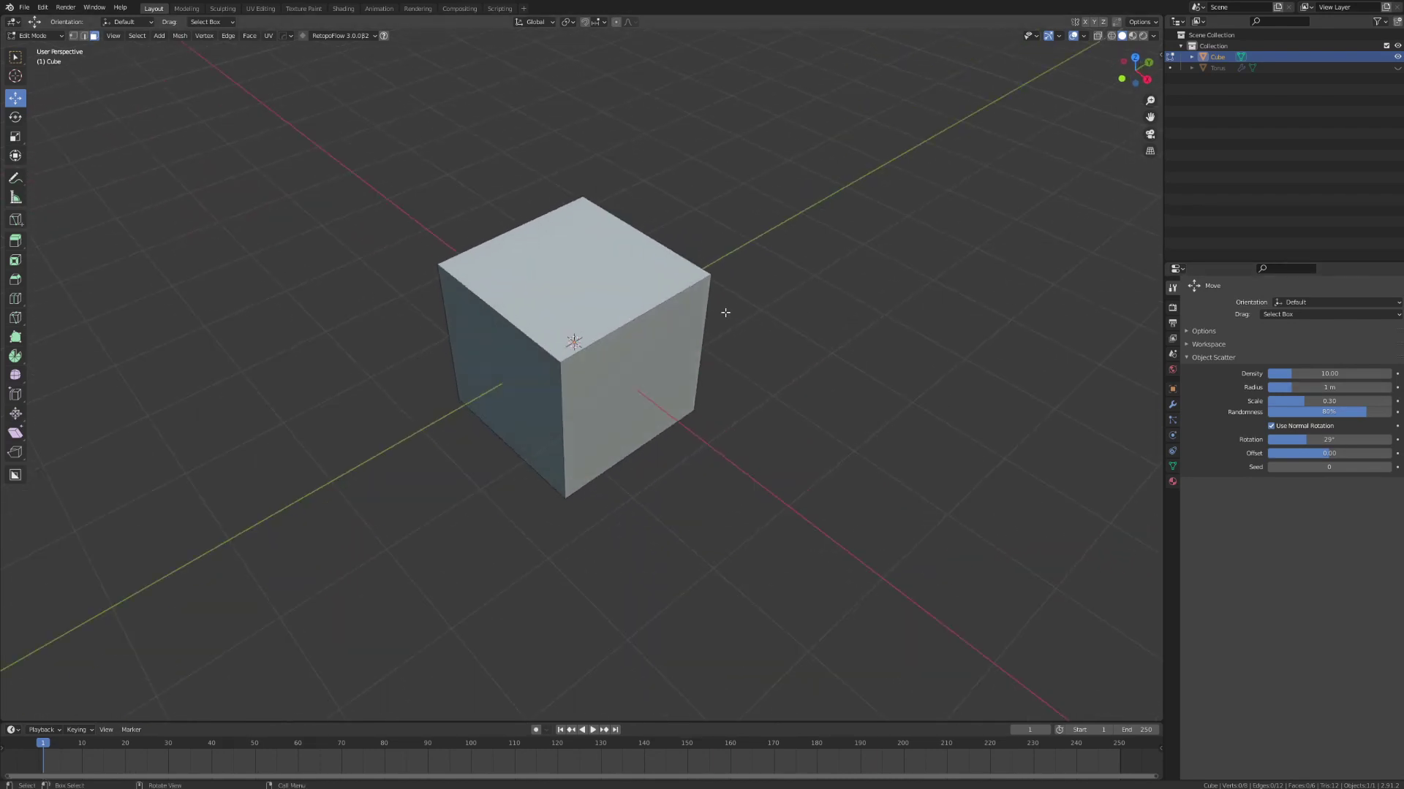
Bevel the edges of the cube's top face about 0.33 m wide with 6 segments and shape 0, and show the Bevel operator settings.
{"action": "left_click", "coordinate": [525, 268]}
{"action": "key", "text": "ctrl+b"}
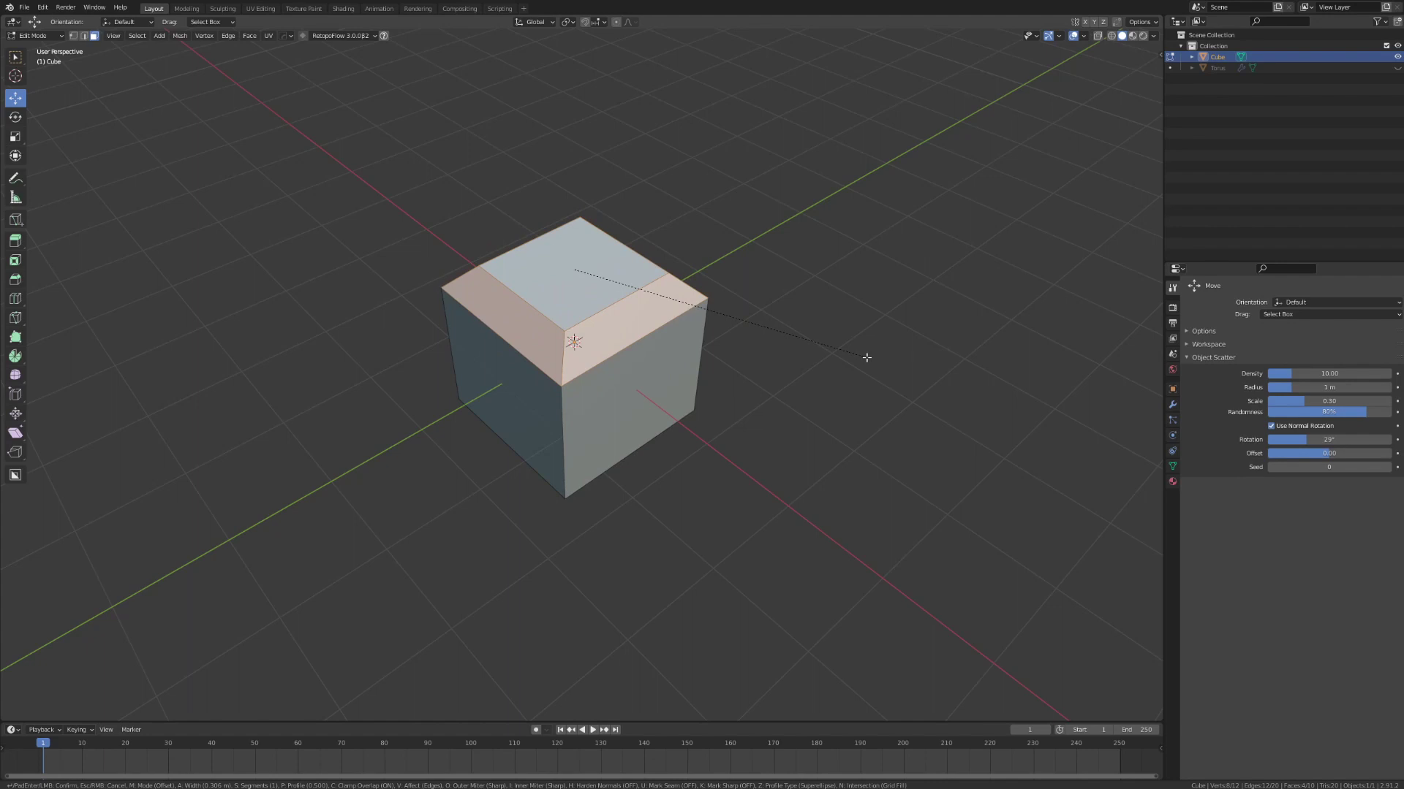
{"action": "scroll", "coordinate": [867, 358], "scroll_direction": "up", "scroll_amount": 3}
{"action": "scroll", "coordinate": [867, 358], "scroll_direction": "down", "scroll_amount": 3}
{"action": "scroll", "coordinate": [868, 357], "scroll_direction": "up", "scroll_amount": 4}
{"action": "key", "text": "p"}
{"action": "scroll", "coordinate": [905, 361], "scroll_direction": "up", "scroll_amount": 1}
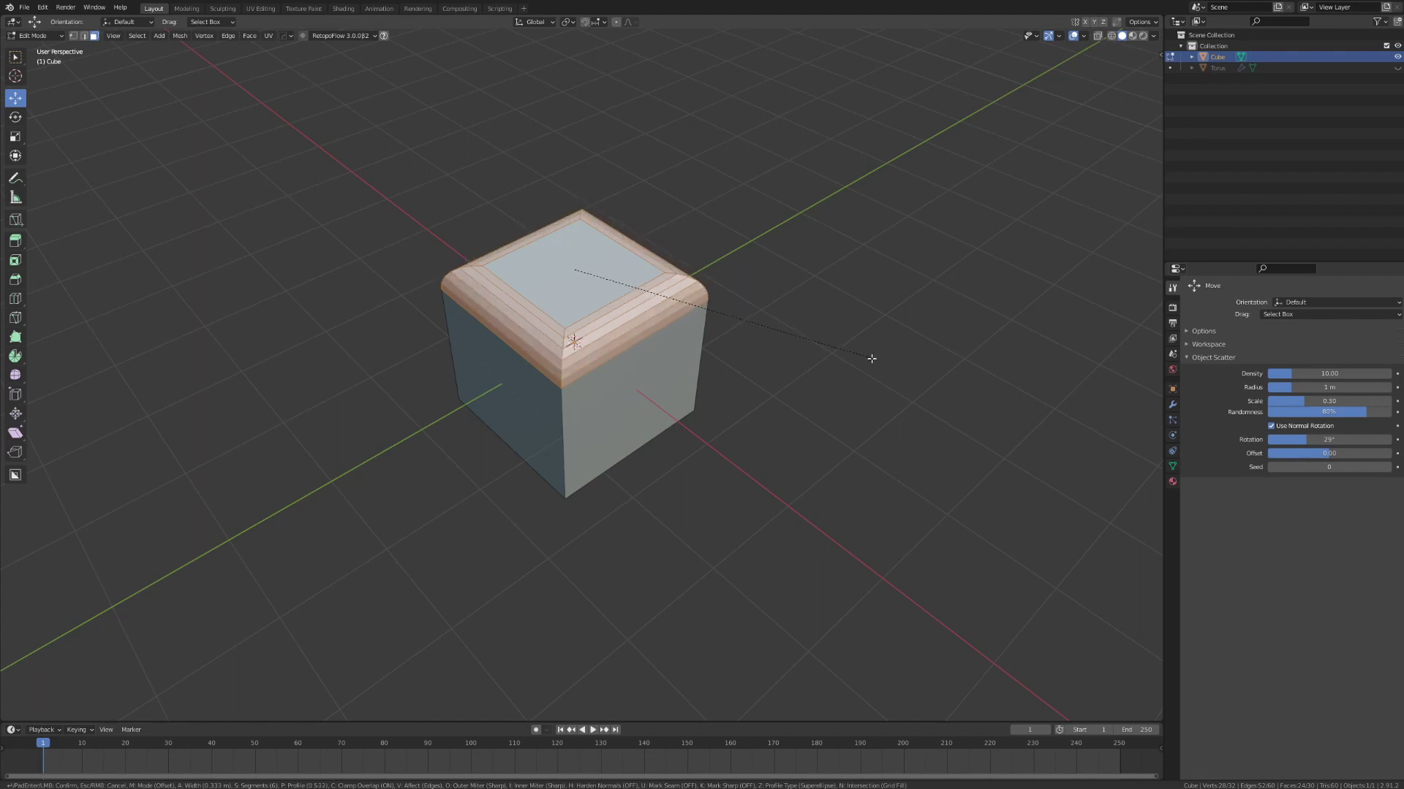
{"action": "left_click", "coordinate": [789, 342]}
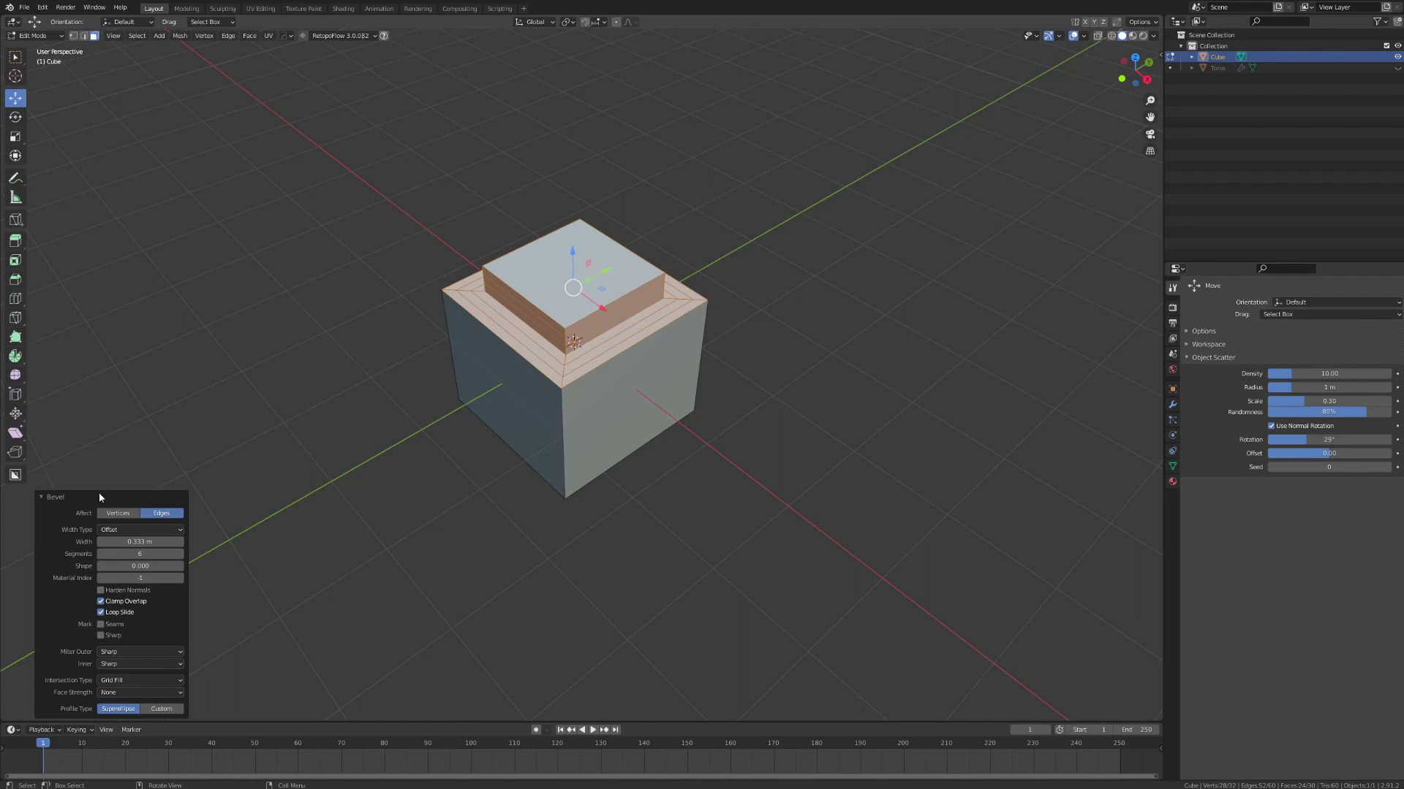
{"action": "left_click", "coordinate": [41, 499]}
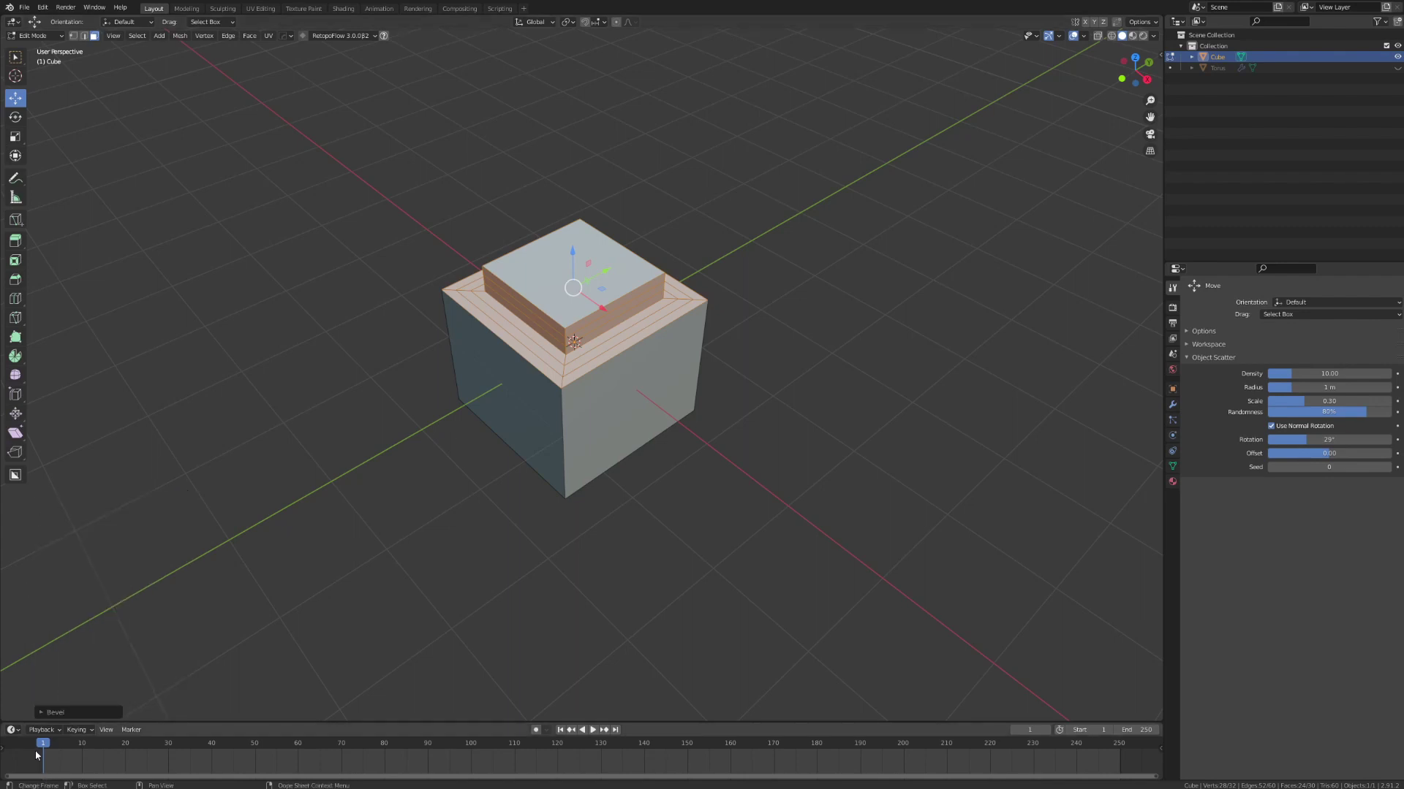
{"action": "left_click", "coordinate": [42, 712]}
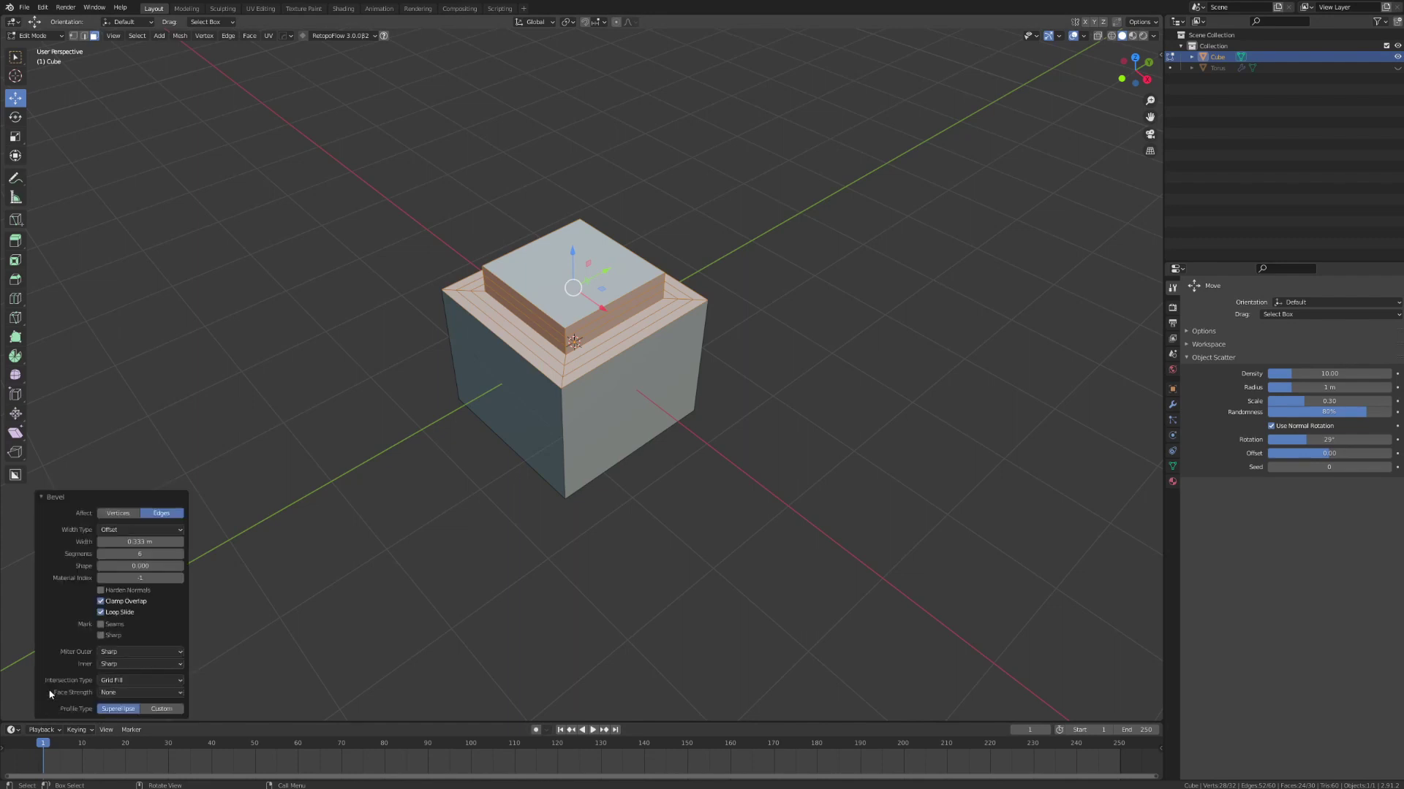
Change the cube's top-face bevel to shape 0.5 and about 0.573 m width, and deselect the bevelled faces.
{"action": "left_click", "coordinate": [143, 566]}
{"action": "key", "text": "BackSpace"}
{"action": "key", "text": "Return"}
{"action": "middle_click_drag", "start_coordinate": [720, 453], "coordinate": [644, 342]}
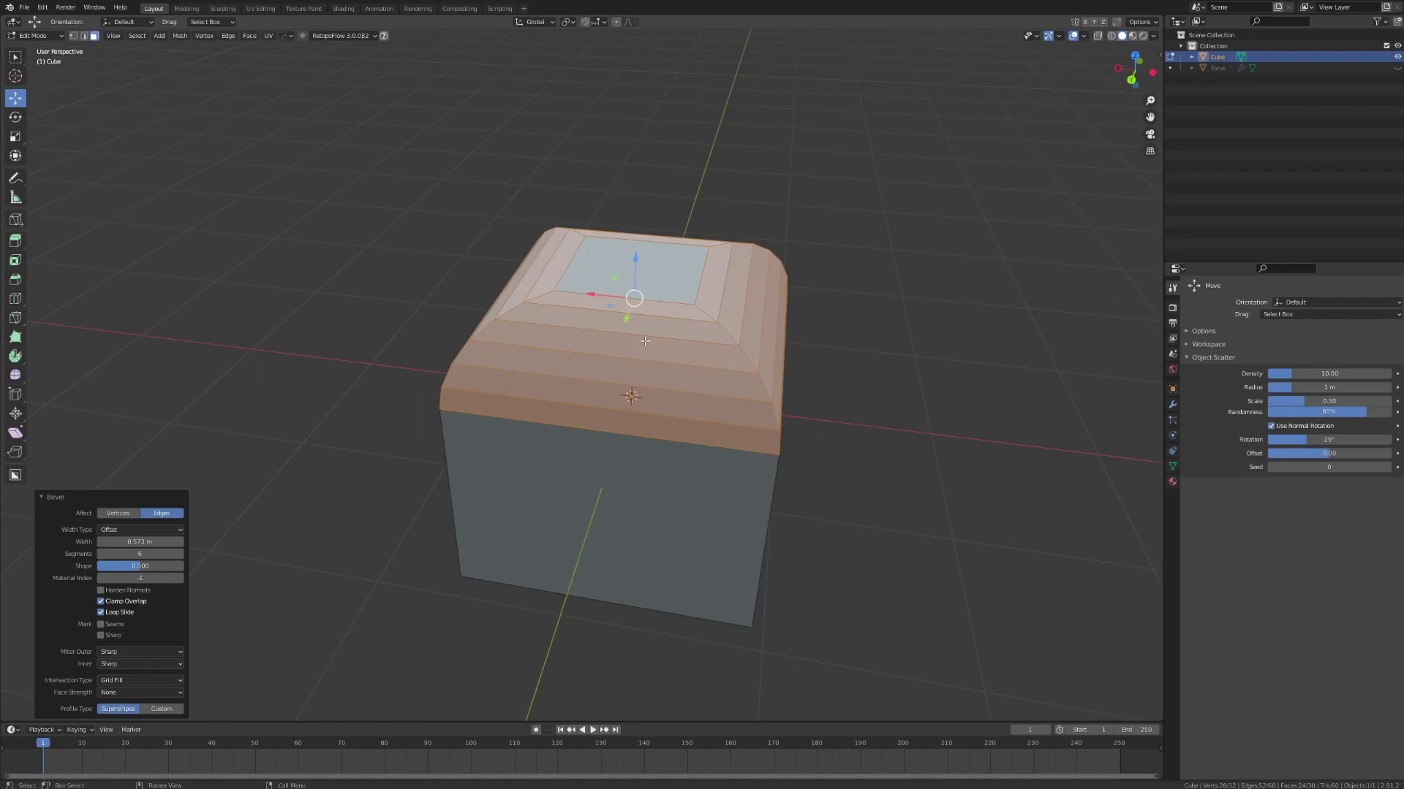
{"action": "scroll", "coordinate": [785, 423], "scroll_direction": "up", "scroll_amount": 3}
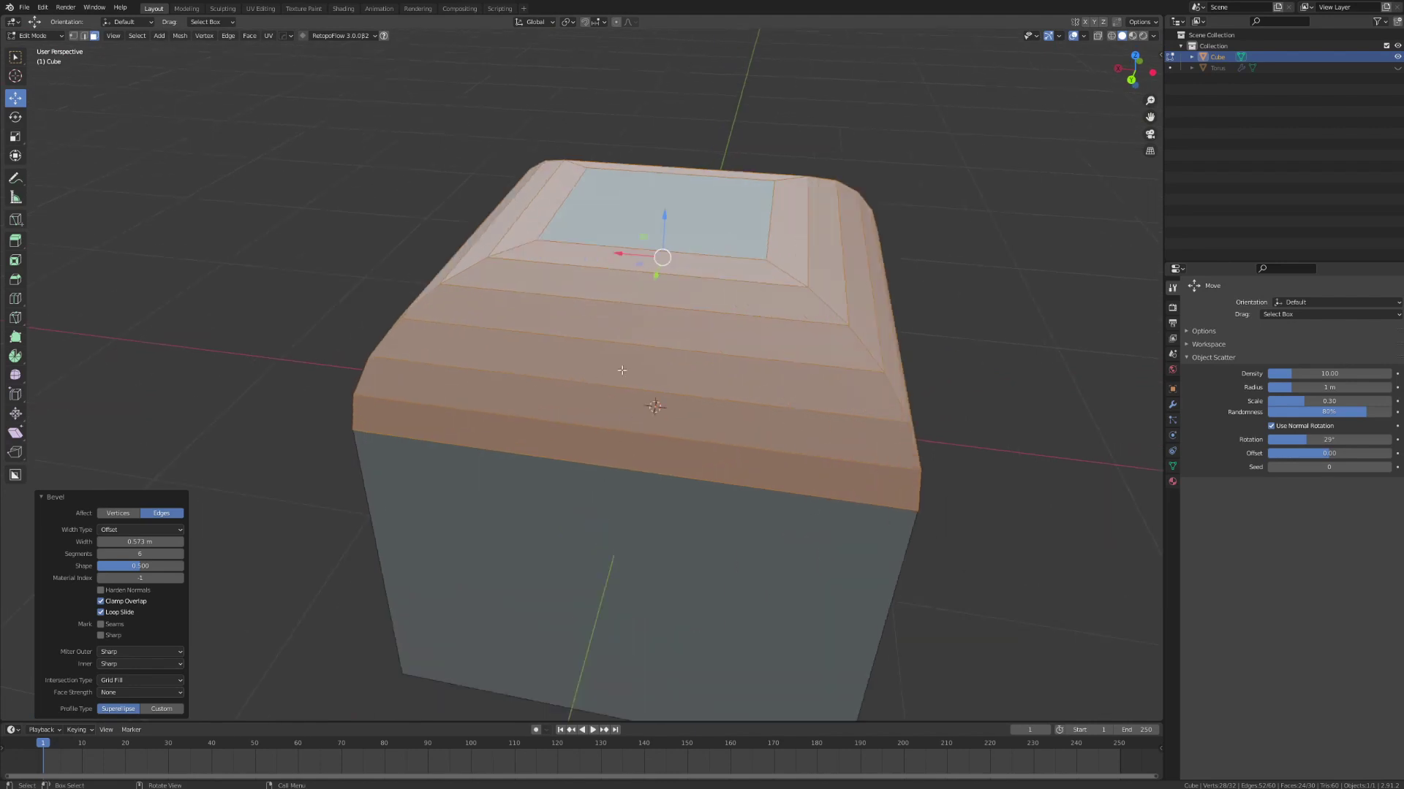
{"action": "scroll", "coordinate": [620, 337], "scroll_direction": "down", "scroll_amount": 3}
{"action": "mouse_move", "coordinate": [620, 337]}
{"action": "middle_mouse_down"}
{"action": "mouse_move", "coordinate": [625, 294]}
{"action": "mouse_move", "coordinate": [636, 329]}
{"action": "mouse_move", "coordinate": [862, 367]}
{"action": "mouse_move", "coordinate": [708, 349]}
{"action": "mouse_move", "coordinate": [634, 358]}
{"action": "middle_mouse_up"}
{"action": "left_click", "coordinate": [905, 314]}
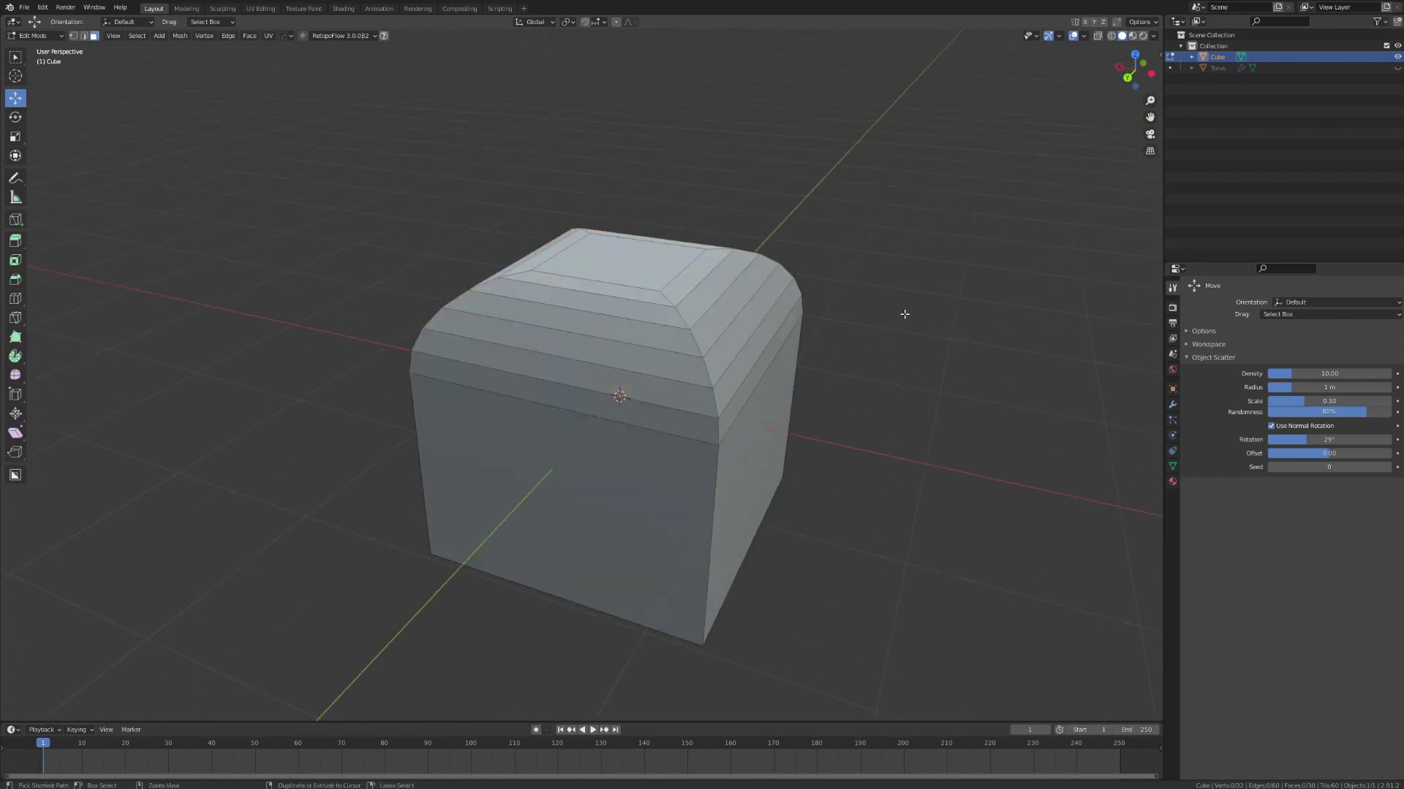
Undo the top-face bevel and bevel a single upper side edge of the cube about 0.72 m wide with one segment.
{"action": "key", "text": "ctrl+z"}
{"action": "key", "text": "ctrl+z"}
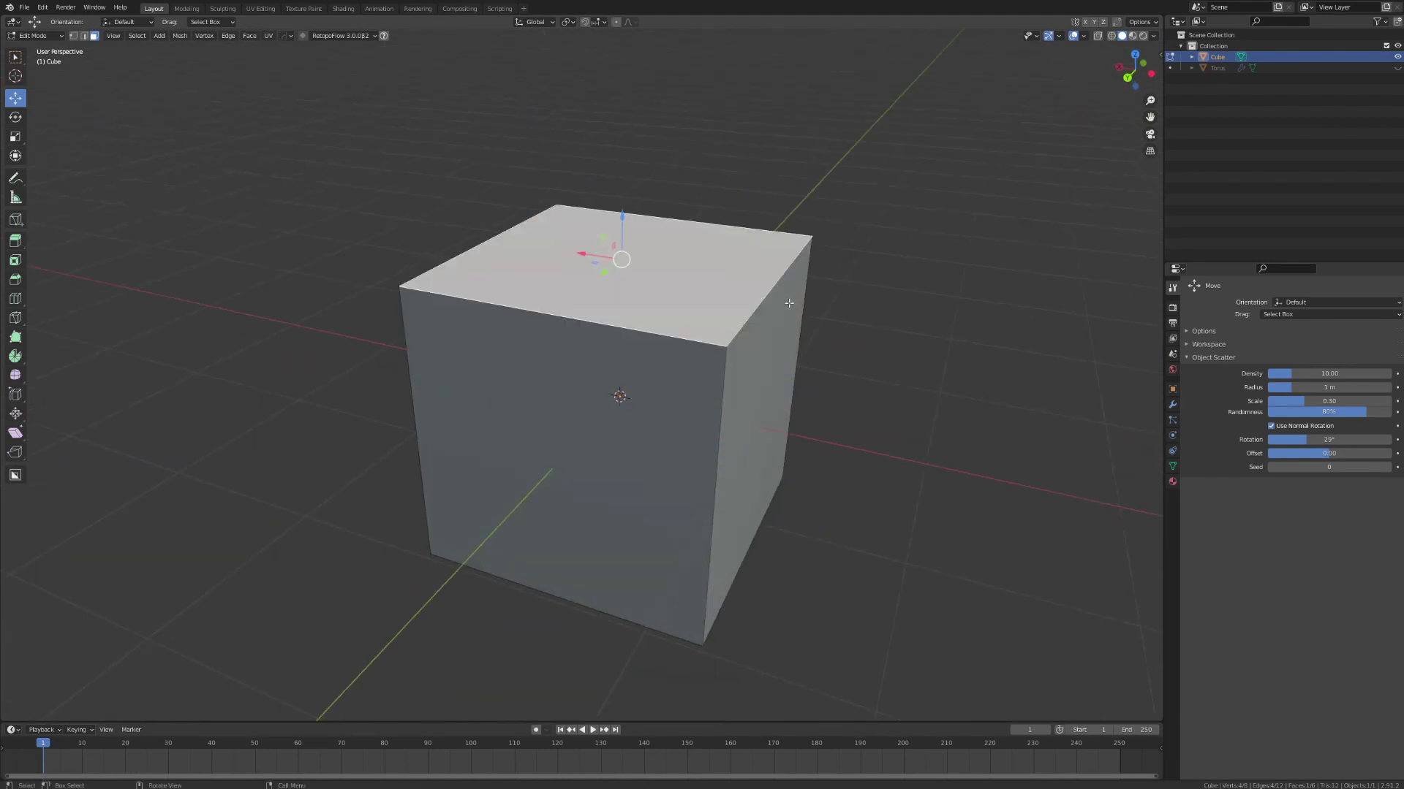
{"action": "key", "text": "2"}
{"action": "left_click", "coordinate": [763, 283]}
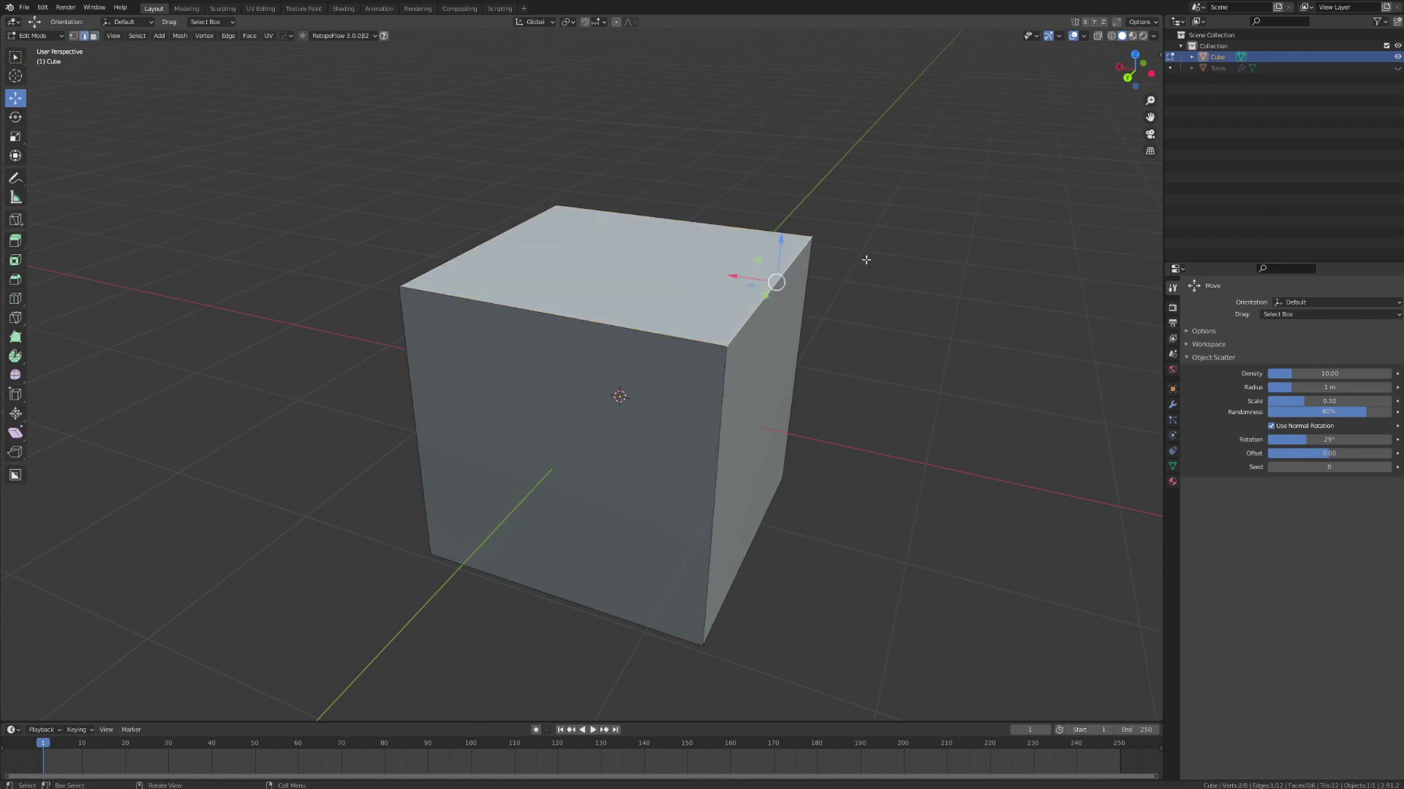
{"action": "middle_click_drag", "start_coordinate": [859, 261], "coordinate": [884, 262]}
{"action": "key", "text": "ctrl+b"}
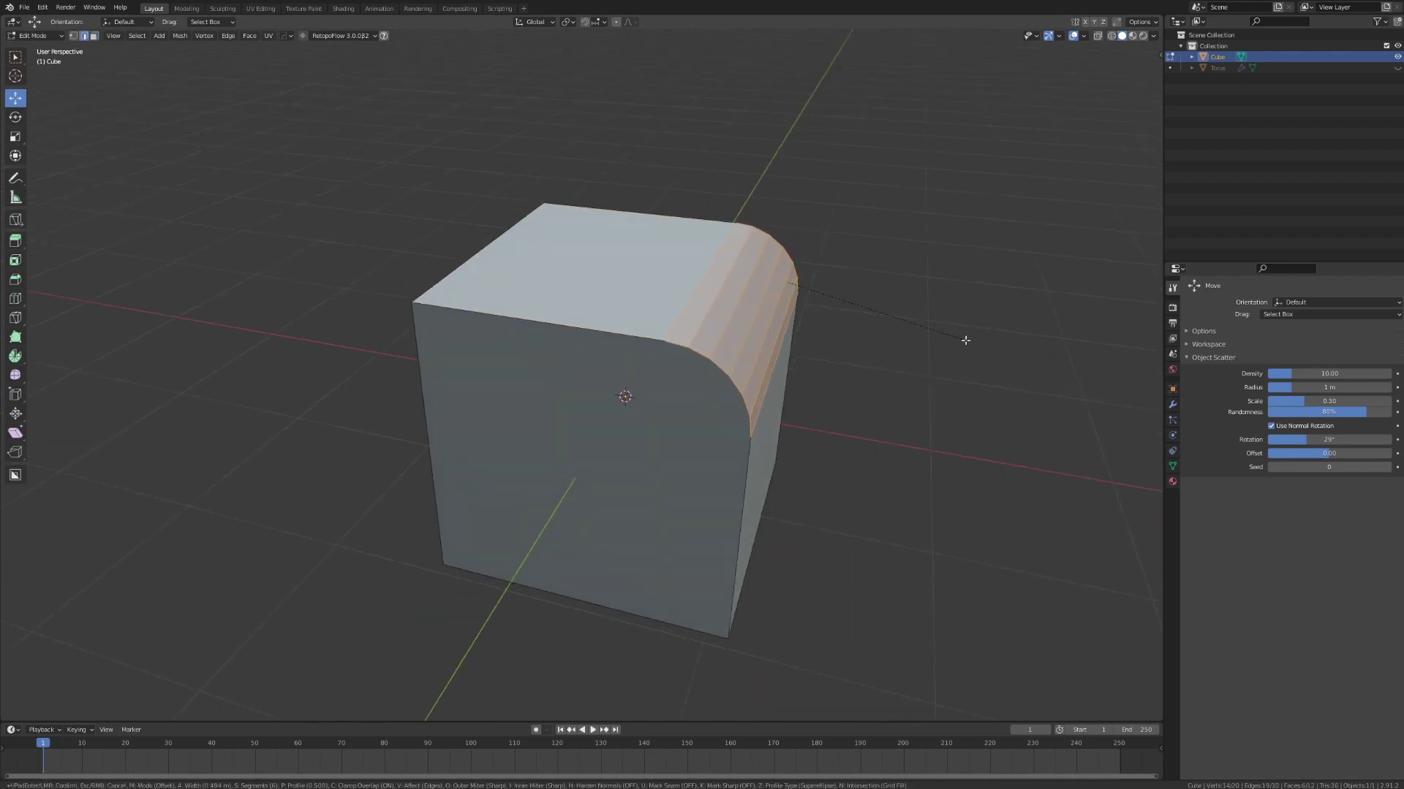
{"action": "scroll", "coordinate": [962, 339], "scroll_direction": "down", "scroll_amount": 5}
{"action": "left_click", "coordinate": [980, 376]}
{"action": "middle_click_drag", "start_coordinate": [811, 320], "coordinate": [612, 422]}
{"action": "middle_click_drag", "start_coordinate": [640, 377], "coordinate": [455, 354]}
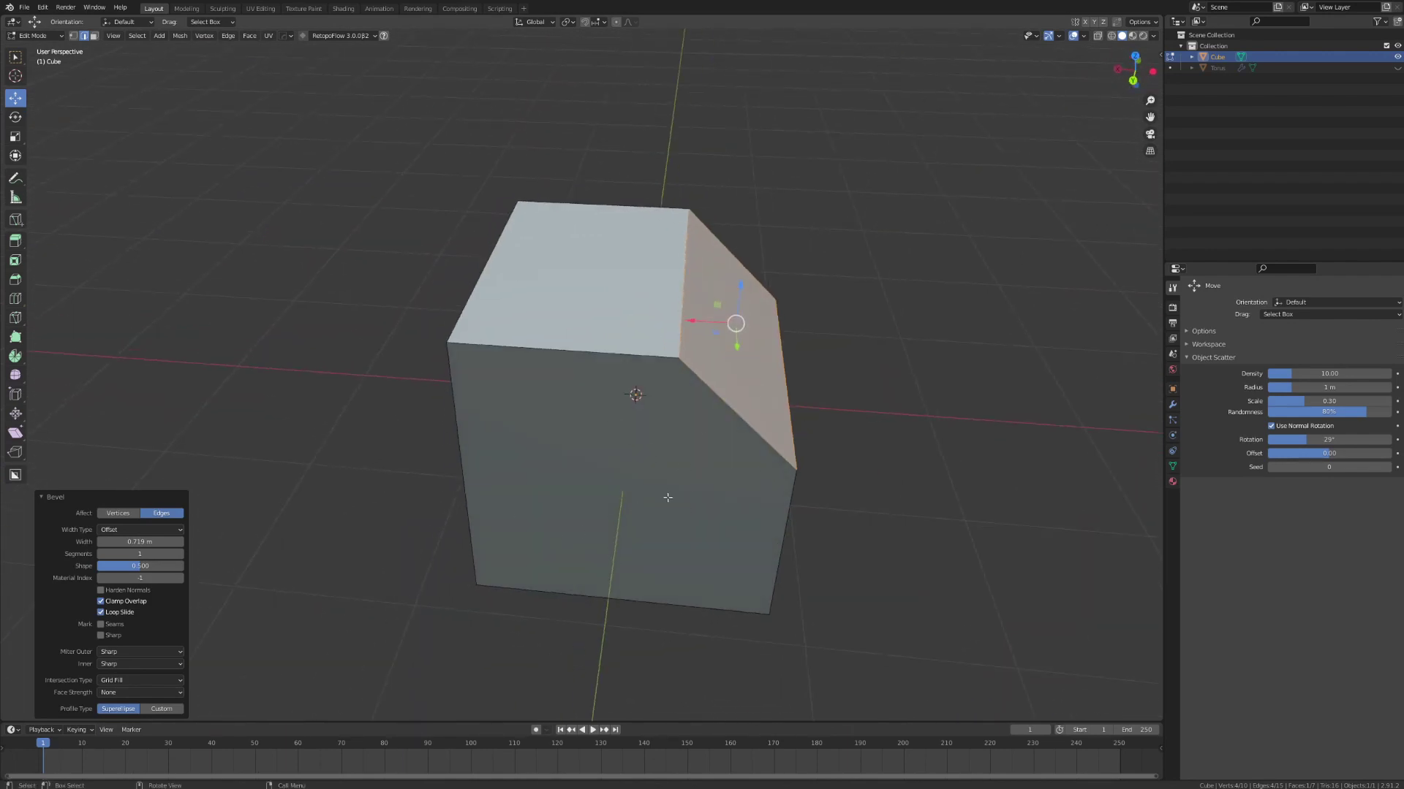
{"action": "middle_click_drag", "start_coordinate": [667, 497], "coordinate": [650, 476]}
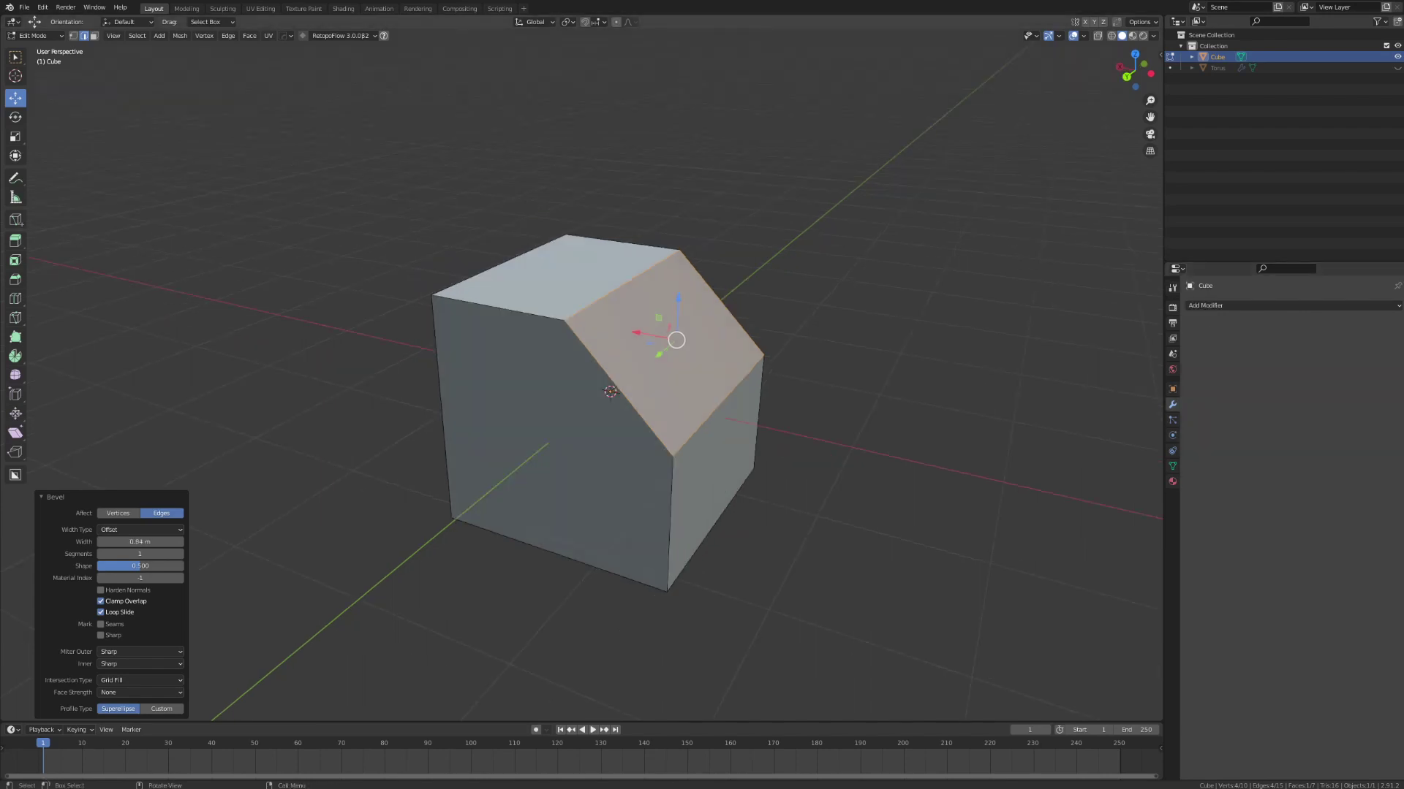
{"action": "middle_click_drag", "start_coordinate": [586, 443], "coordinate": [626, 476]}
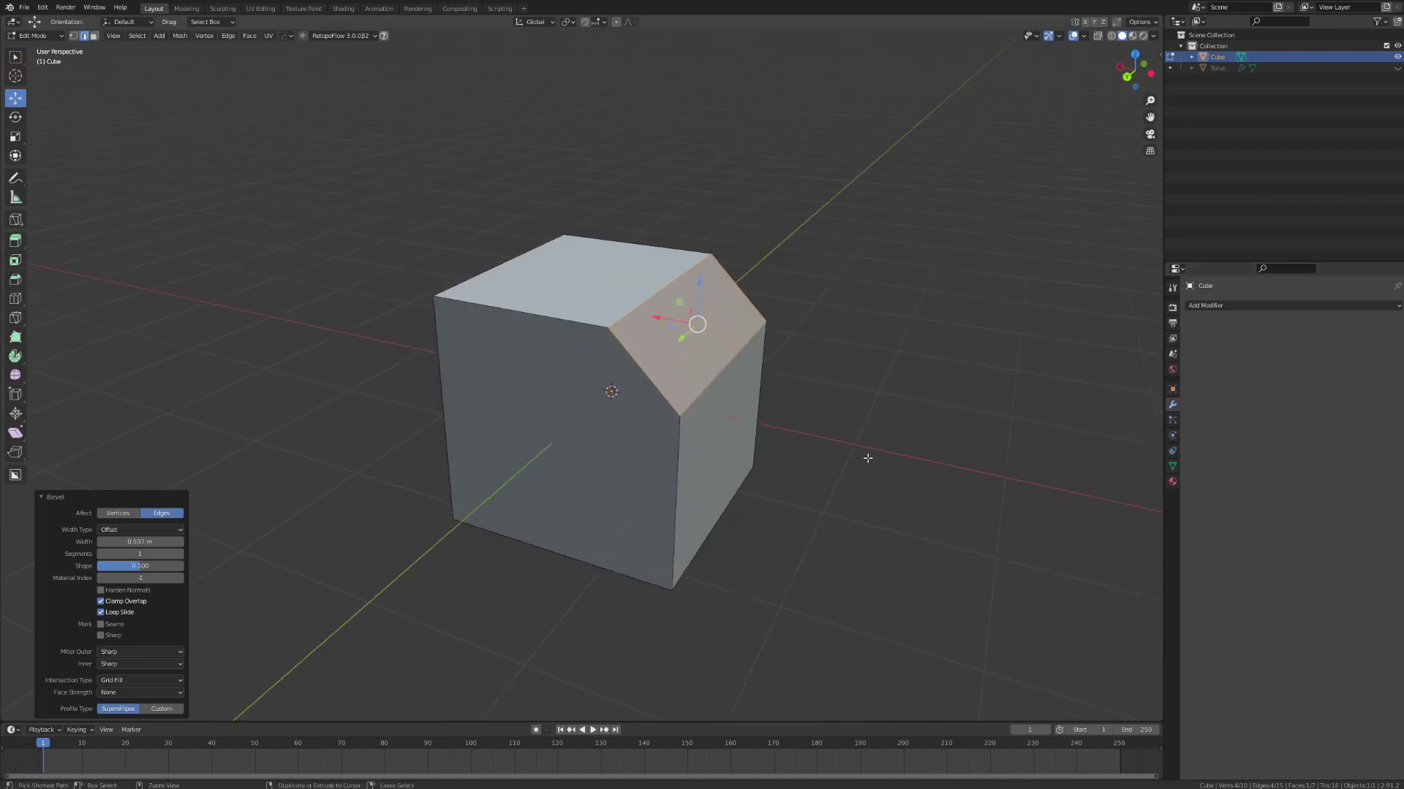
Undo the edge bevel and bevel the cube's upper front corner vertex about 0.66 m wide with one segment, affecting vertices only.
{"action": "key", "text": "ctrl+z"}
{"action": "key", "text": "1"}
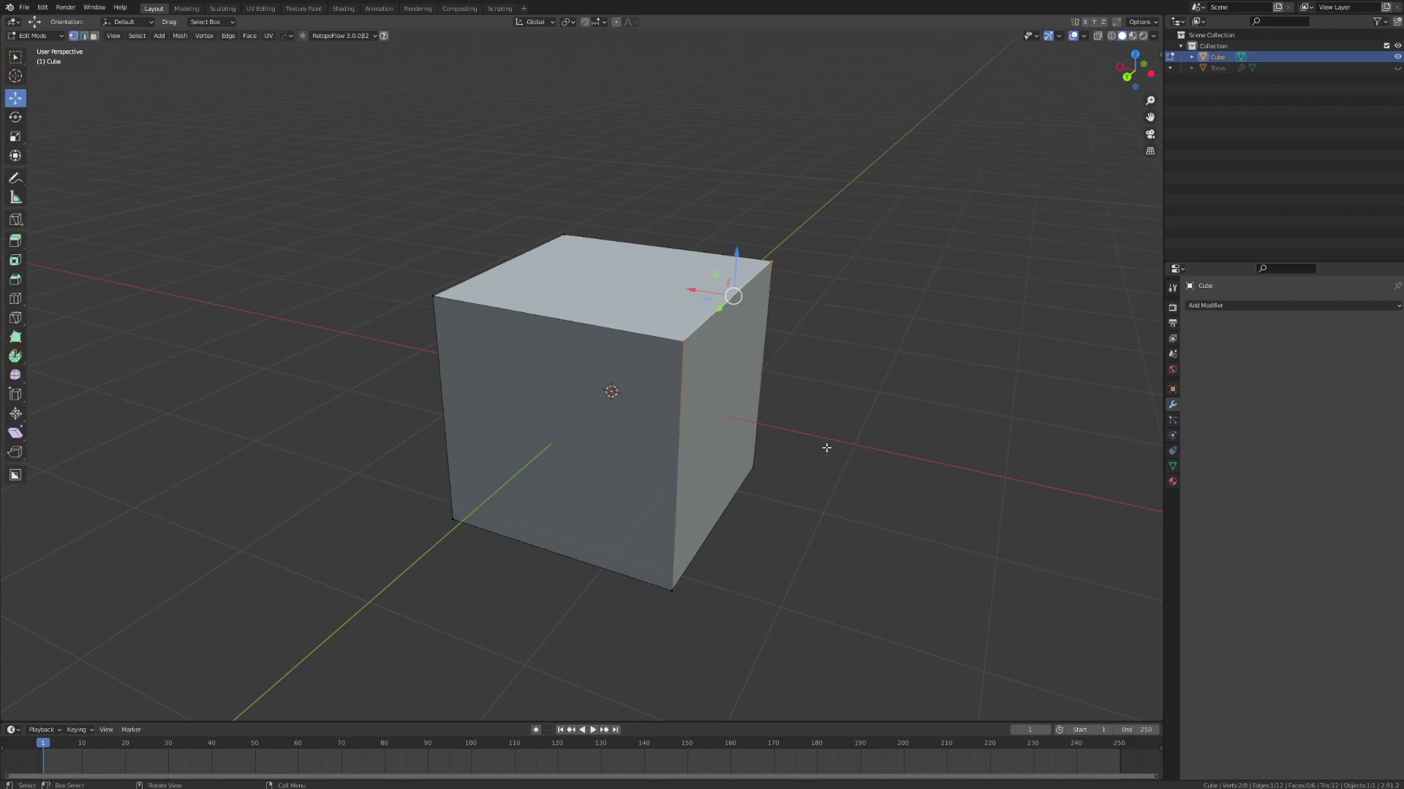
{"action": "left_click", "coordinate": [681, 343]}
{"action": "middle_click_drag", "start_coordinate": [687, 347], "coordinate": [850, 433]}
{"action": "scroll", "coordinate": [796, 404], "scroll_direction": "up", "scroll_amount": 2}
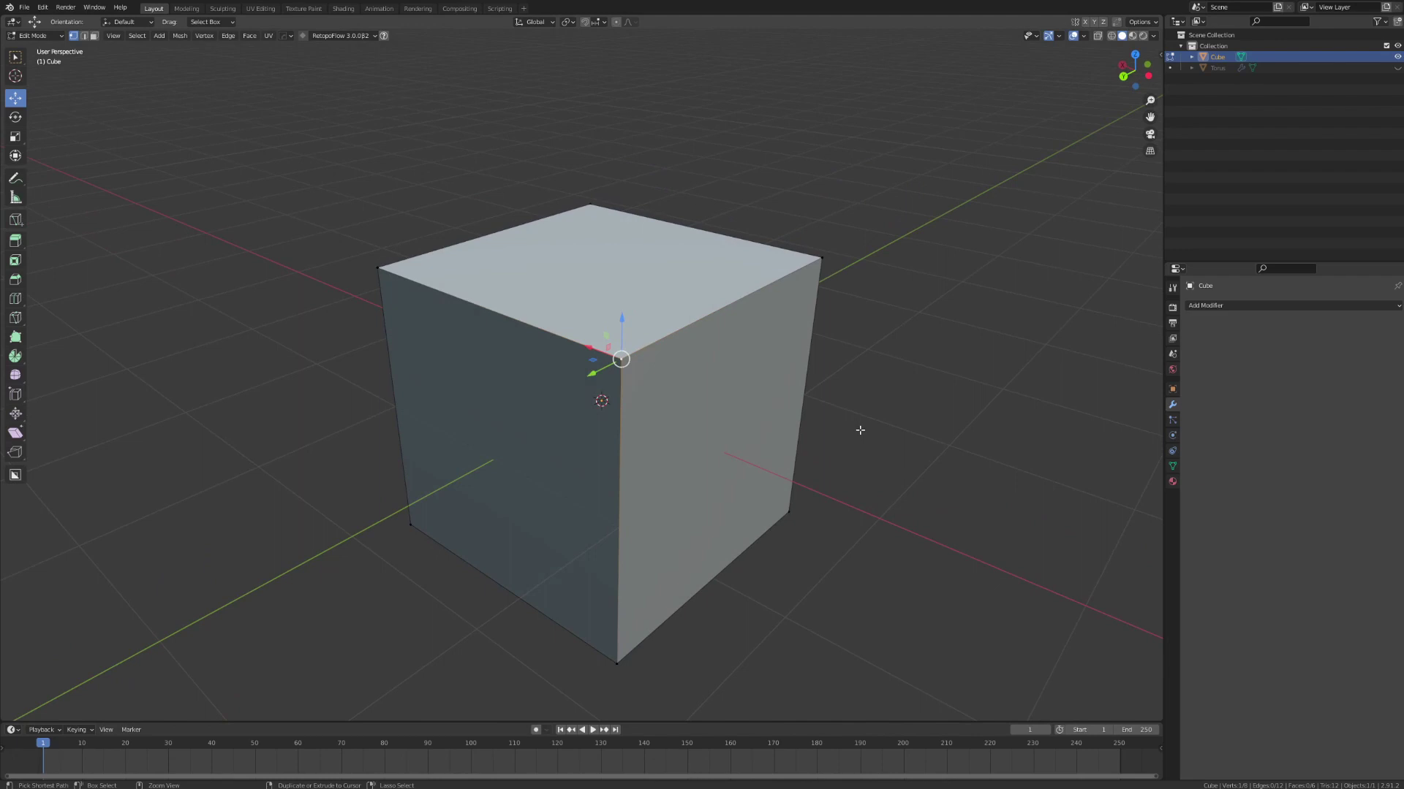
{"action": "key", "text": "ctrl+b"}
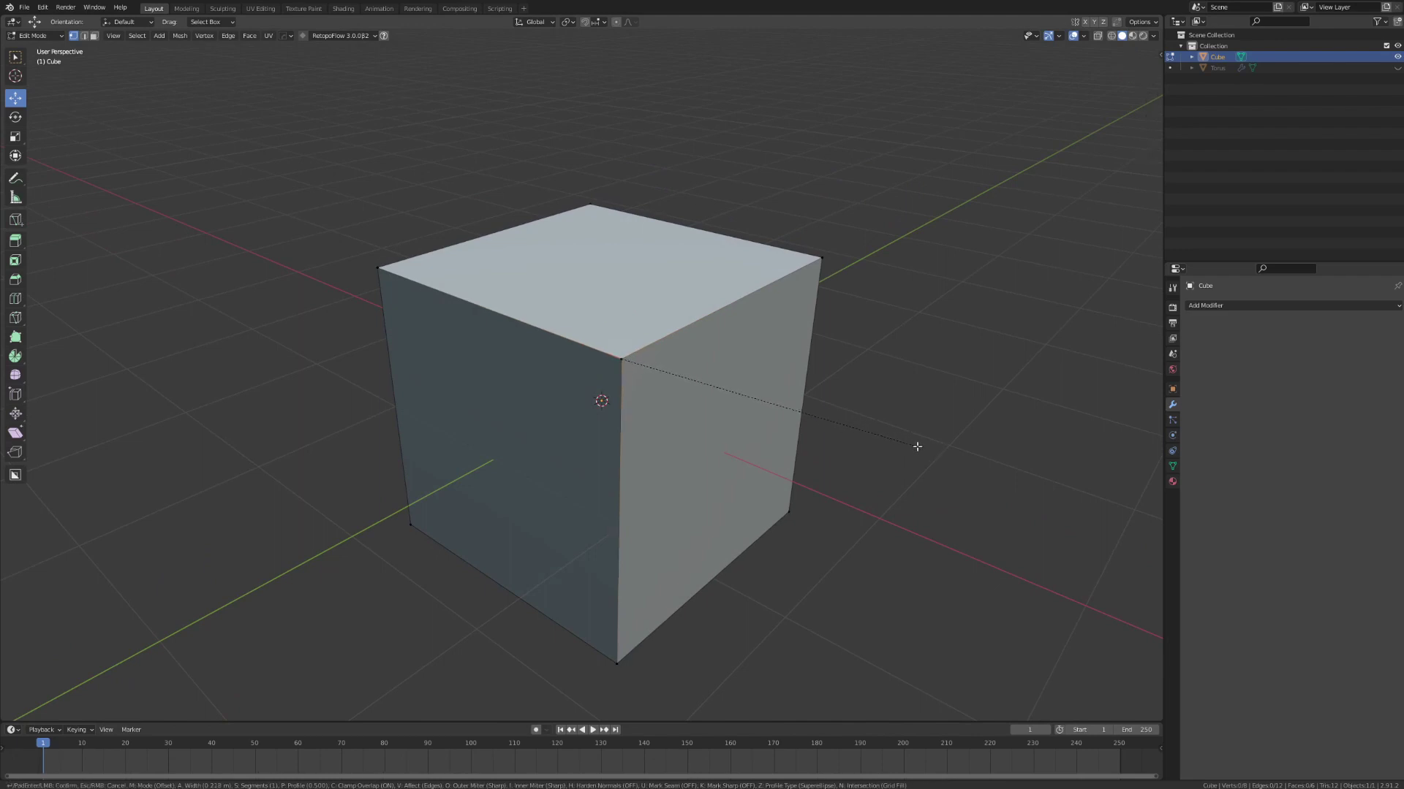
{"action": "key", "text": "v"}
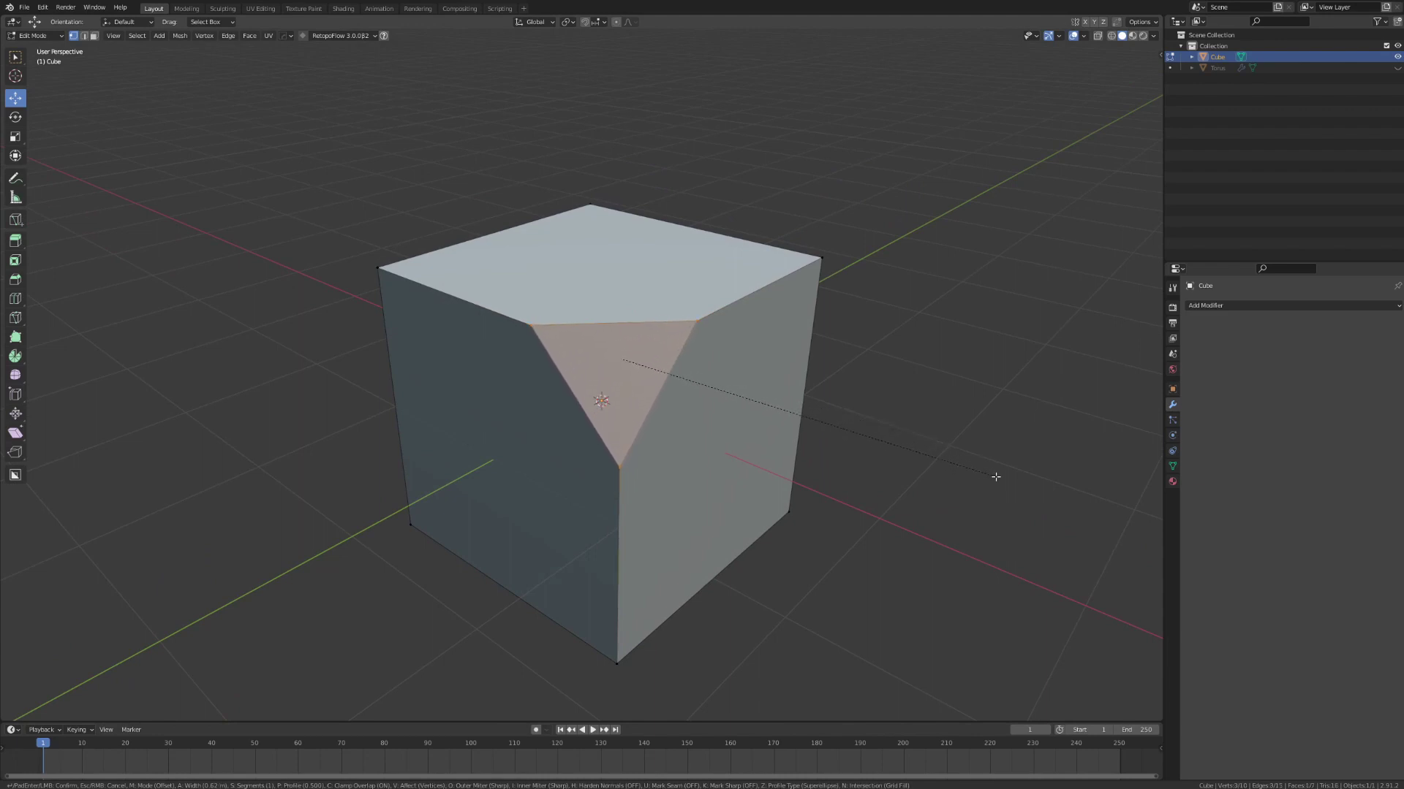
{"action": "left_click", "coordinate": [1003, 480]}
{"action": "middle_click_drag", "start_coordinate": [714, 443], "coordinate": [729, 446]}
{"action": "mouse_move", "coordinate": [921, 425]}
{"action": "middle_mouse_down"}
{"action": "mouse_move", "coordinate": [909, 416]}
{"action": "mouse_move", "coordinate": [924, 417]}
{"action": "middle_mouse_up"}
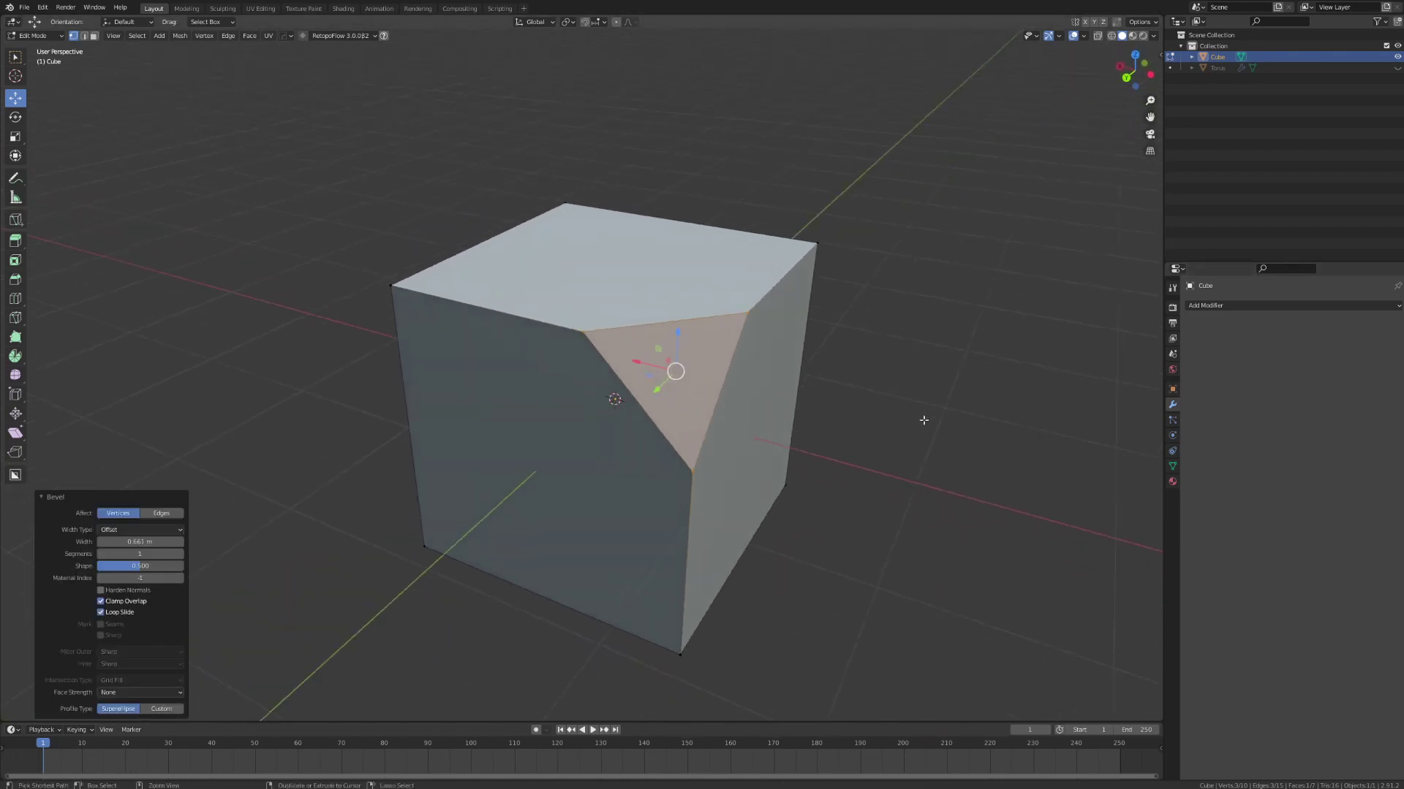
Undo the corner bevel and bevel only the end vertices of an upper side edge with 4 segments, adjusting the profile shape.
{"action": "key", "text": "ctrl+z"}
{"action": "key", "text": "2"}
{"action": "left_click", "coordinate": [751, 297]}
{"action": "middle_click_drag", "start_coordinate": [881, 382], "coordinate": [903, 385]}
{"action": "key", "text": "ctrl+b"}
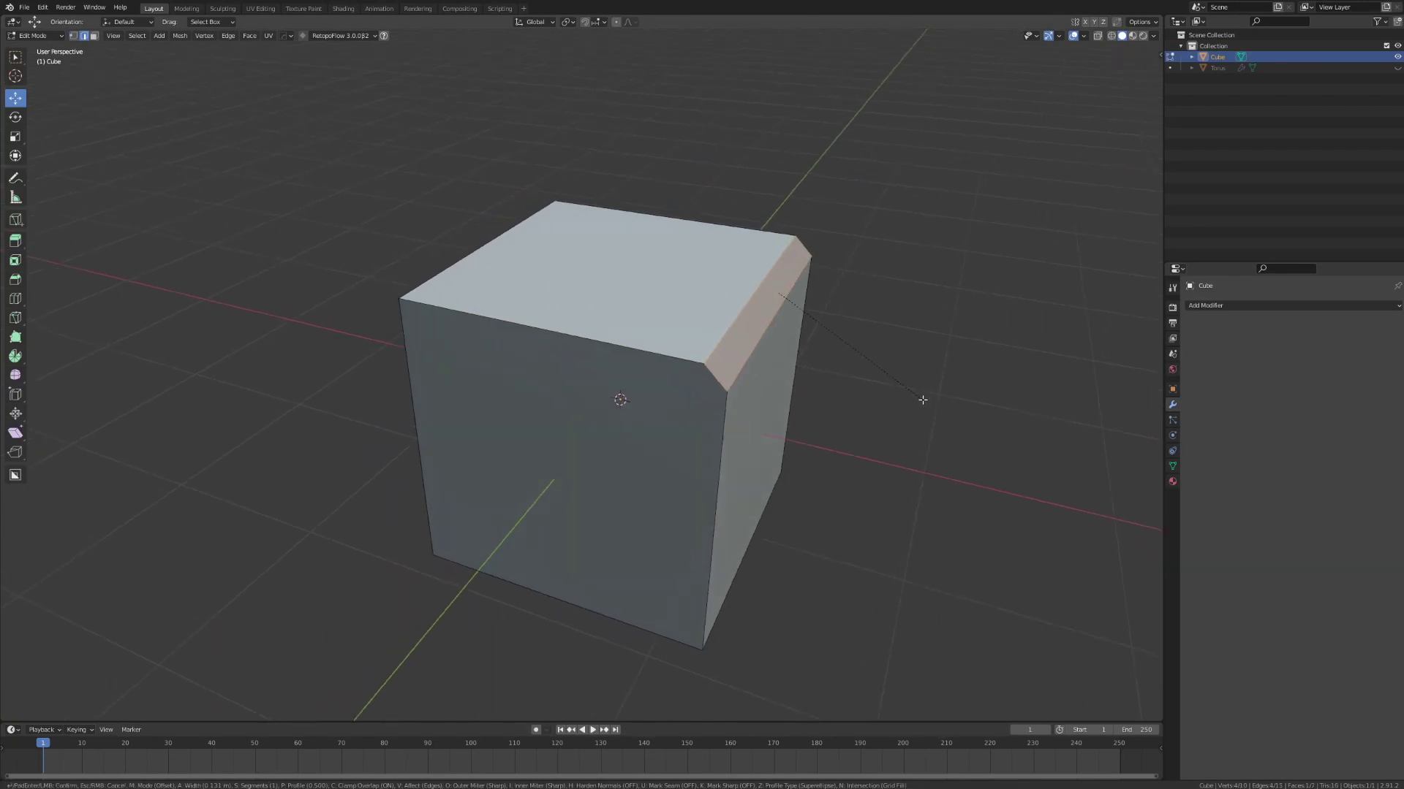
{"action": "key", "text": "v"}
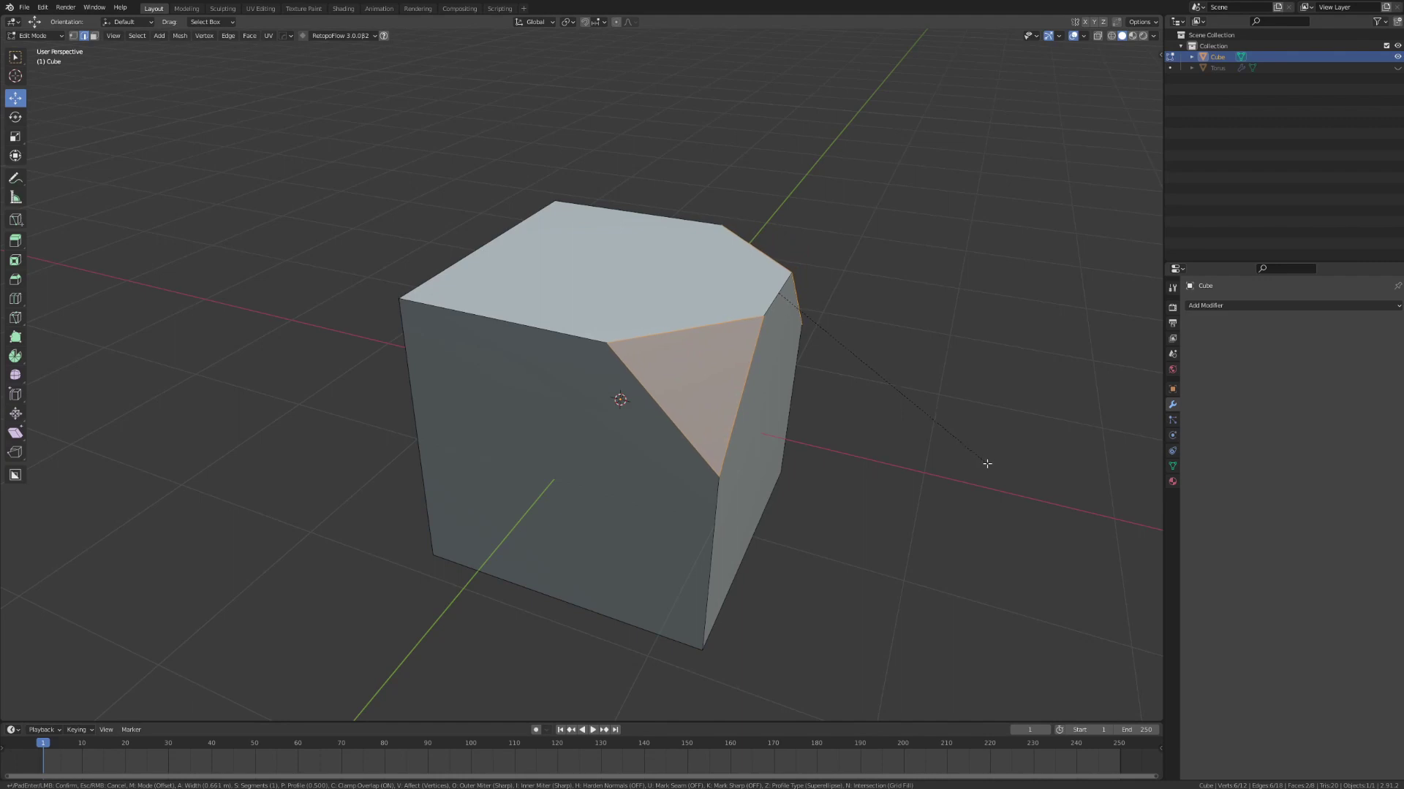
{"action": "scroll", "coordinate": [987, 463], "scroll_direction": "up", "scroll_amount": 2}
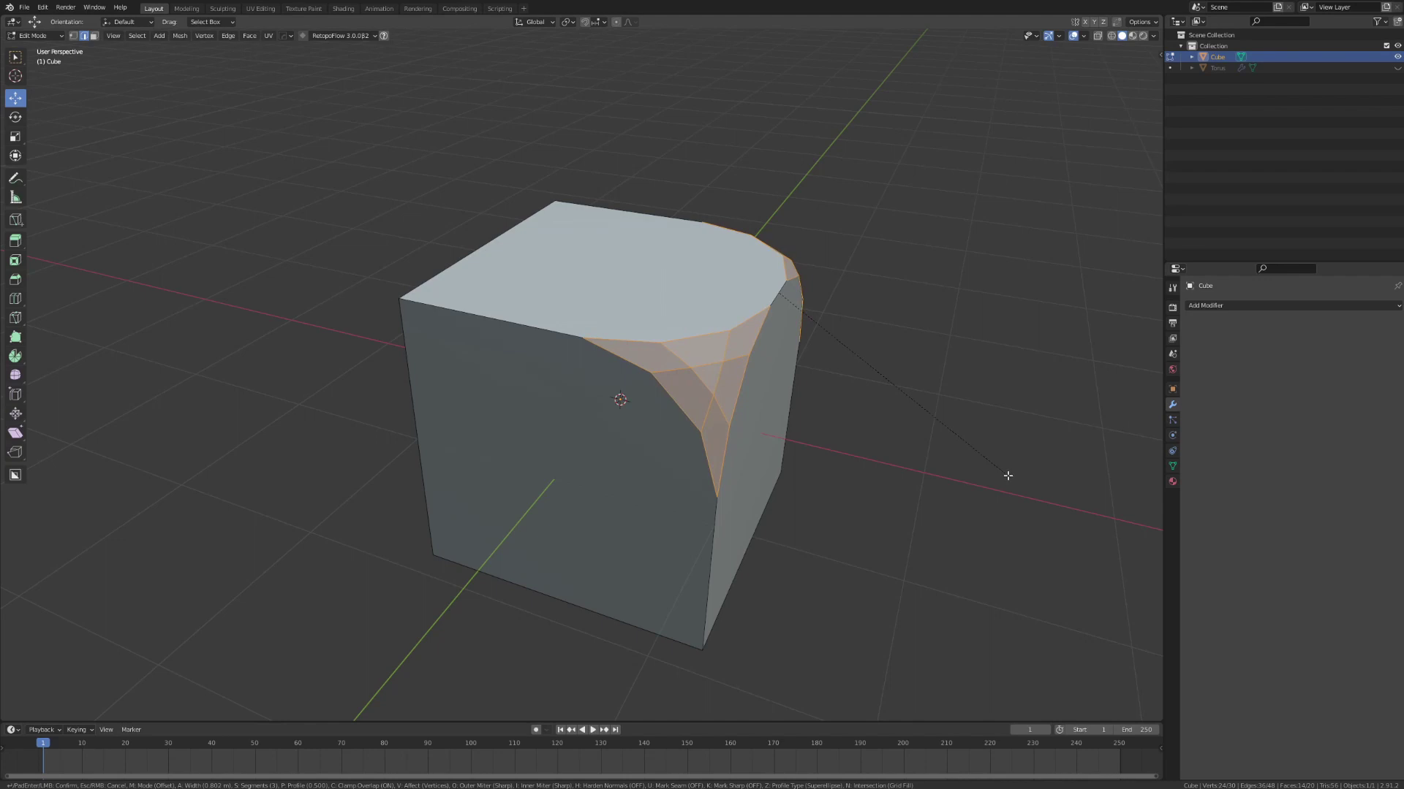
{"action": "scroll", "coordinate": [1007, 476], "scroll_direction": "up", "scroll_amount": 1}
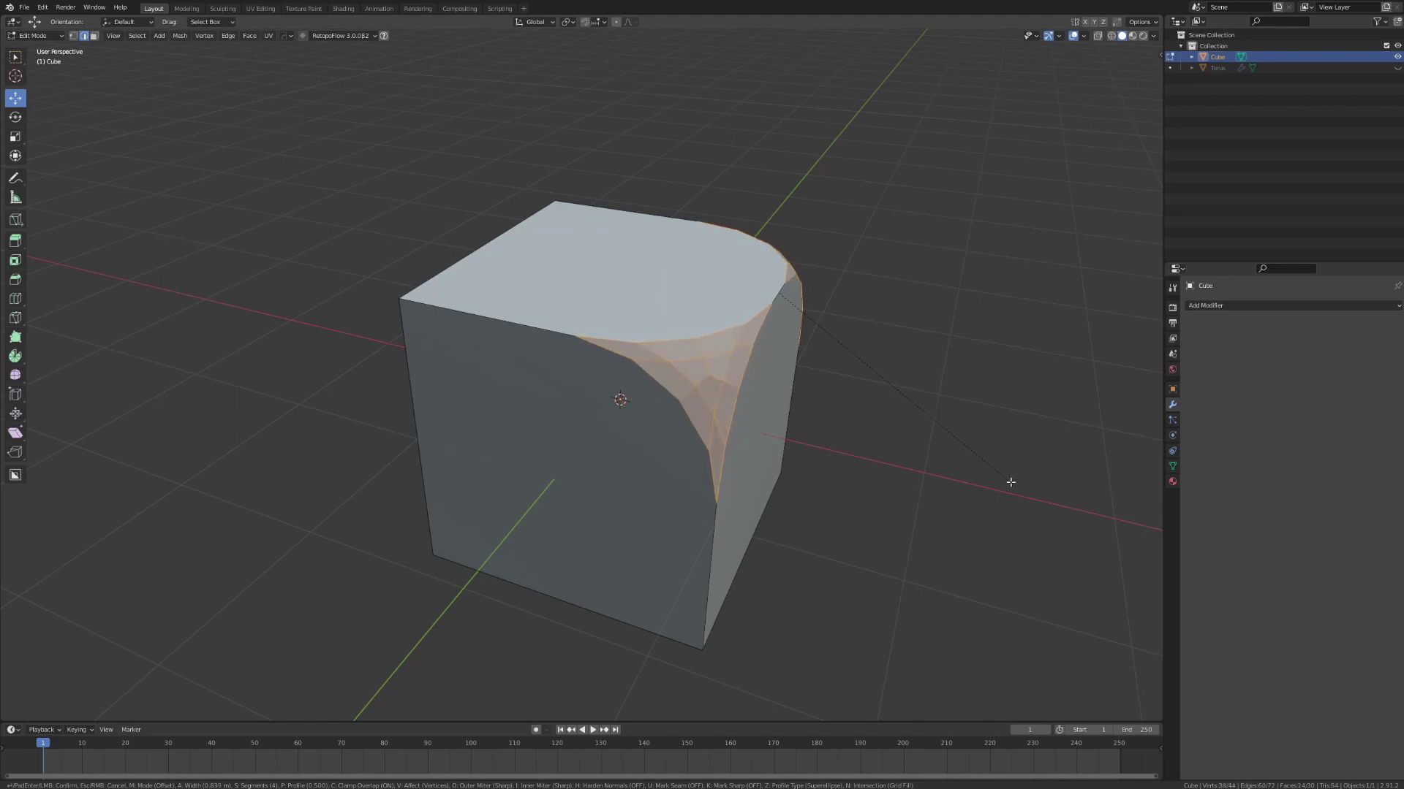
{"action": "key", "text": "p"}
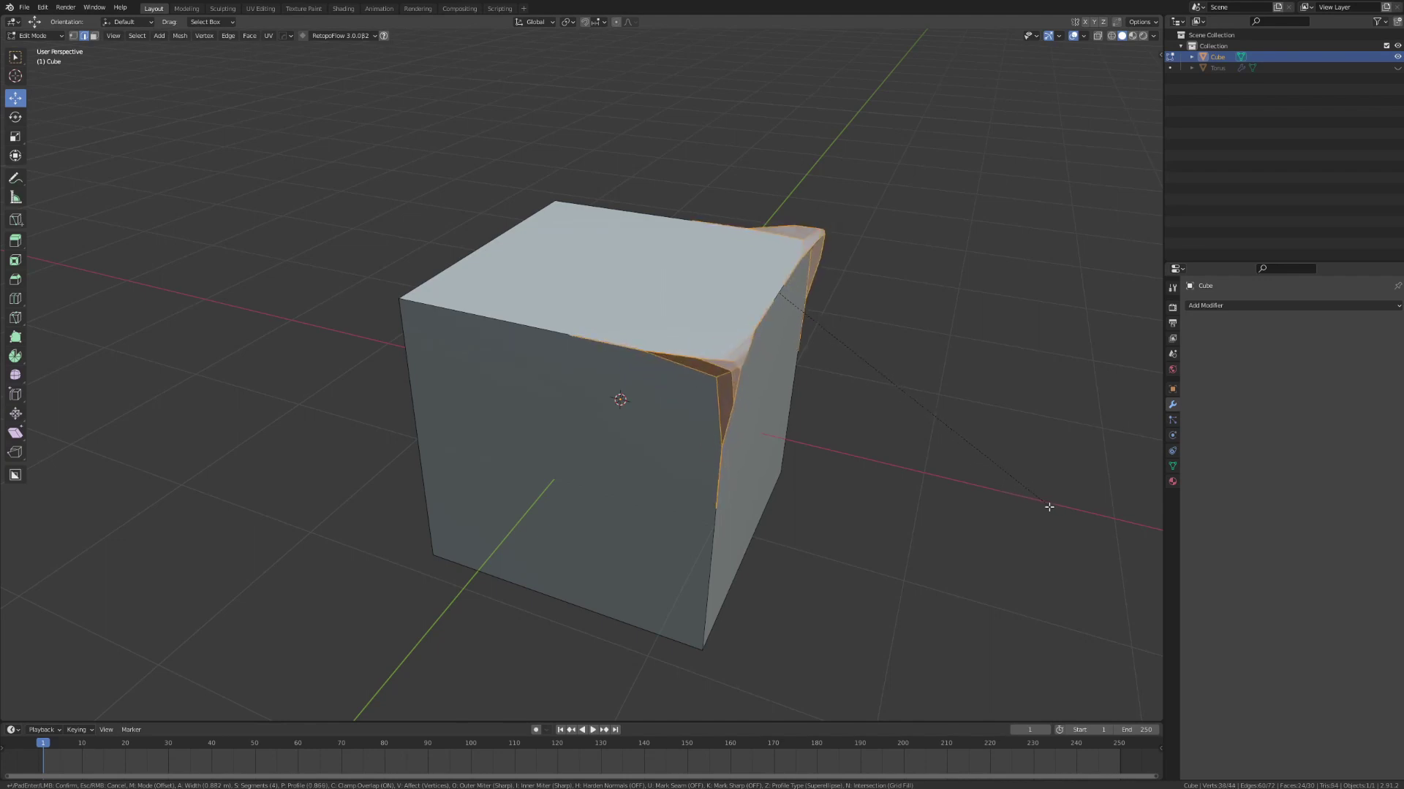
{"action": "left_click", "coordinate": [1012, 485]}
{"action": "middle_click_drag", "start_coordinate": [960, 495], "coordinate": [680, 388]}
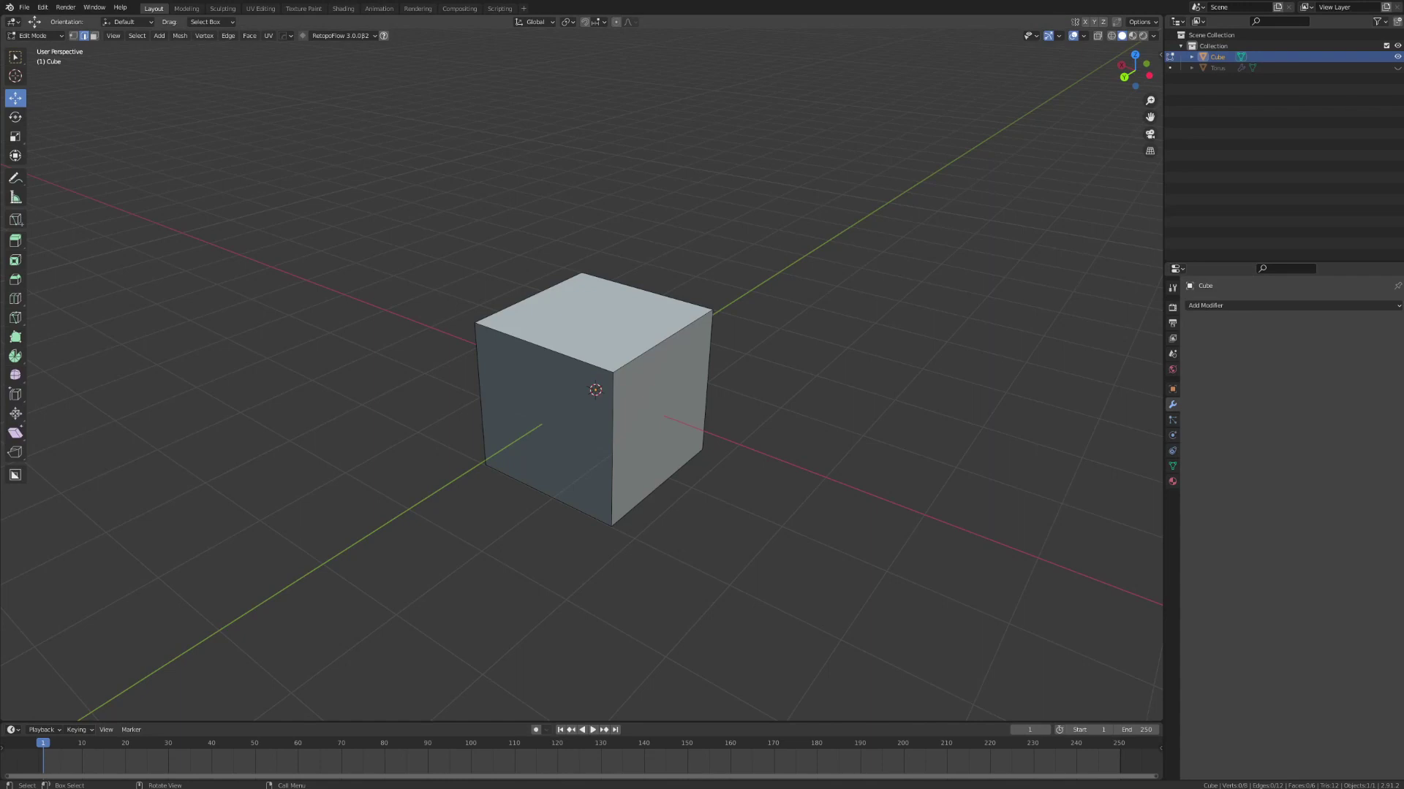
Bevel two opposite top edges of the cube 2.37 m wide with one segment and Clamp Overlap on, forming a gable roof.
{"action": "left_click", "coordinate": [667, 335], "text": "alt"}
{"action": "key", "text": "ctrl+b"}
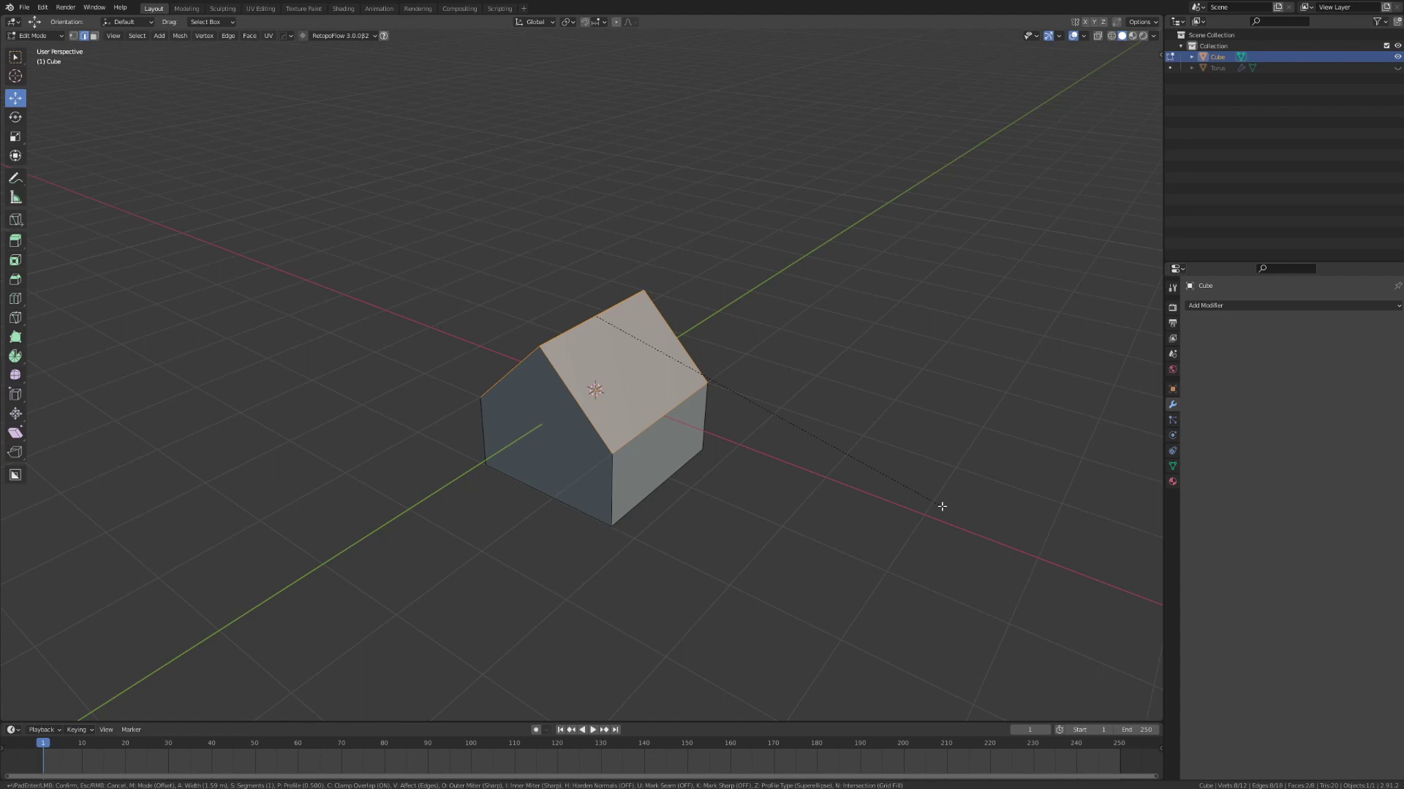
{"action": "left_click", "coordinate": [941, 506]}
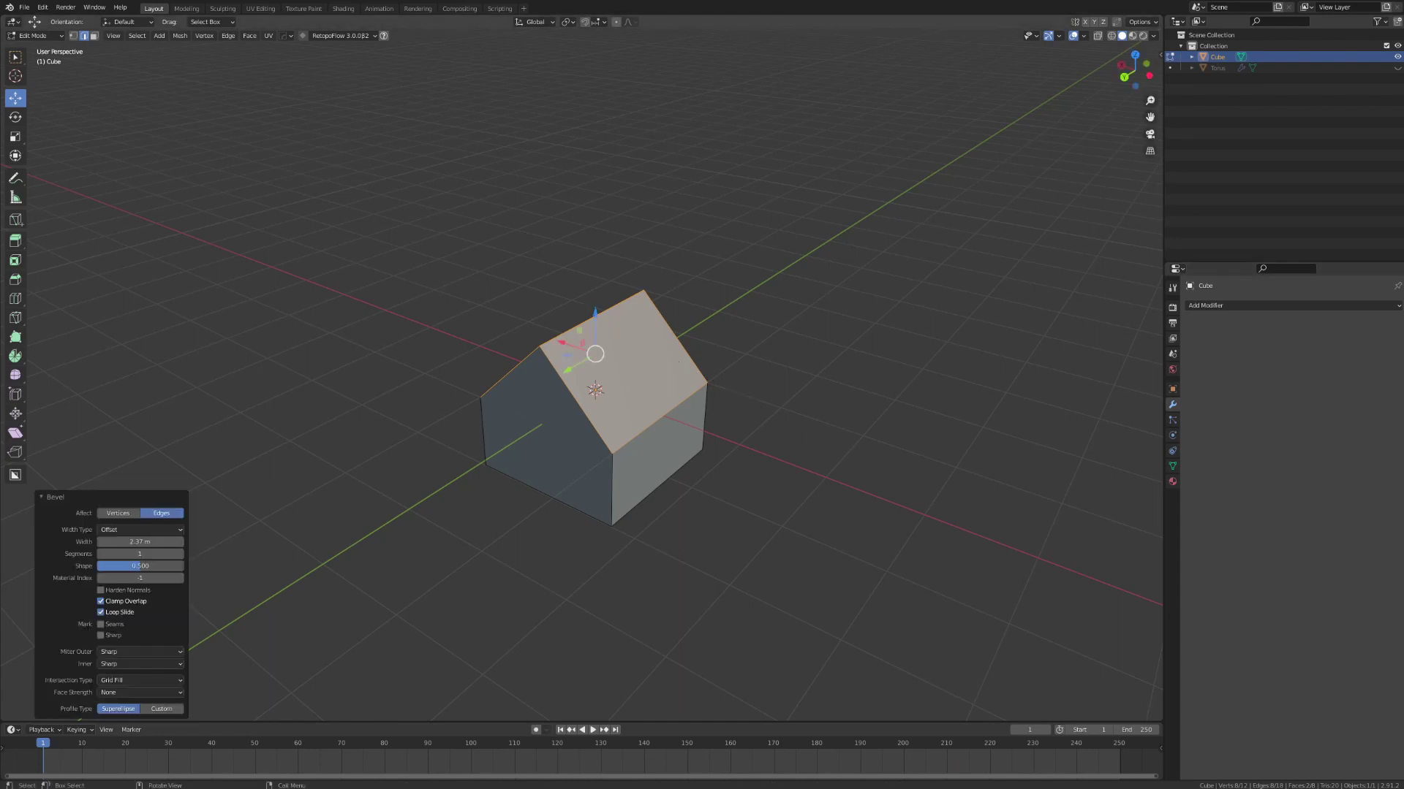
{"action": "middle_click_drag", "start_coordinate": [691, 461], "coordinate": [709, 466]}
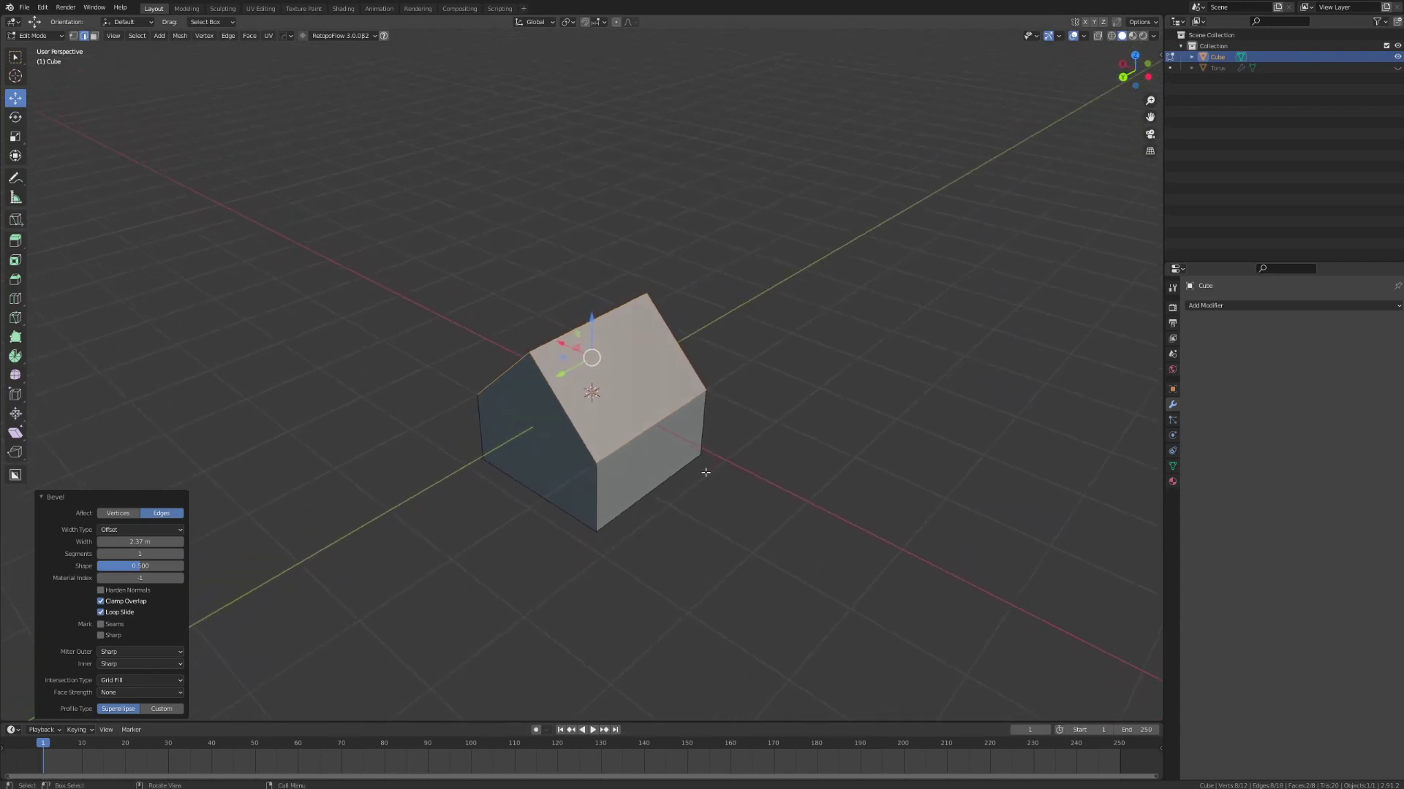
{"action": "middle_click_drag", "start_coordinate": [664, 506], "coordinate": [671, 489]}
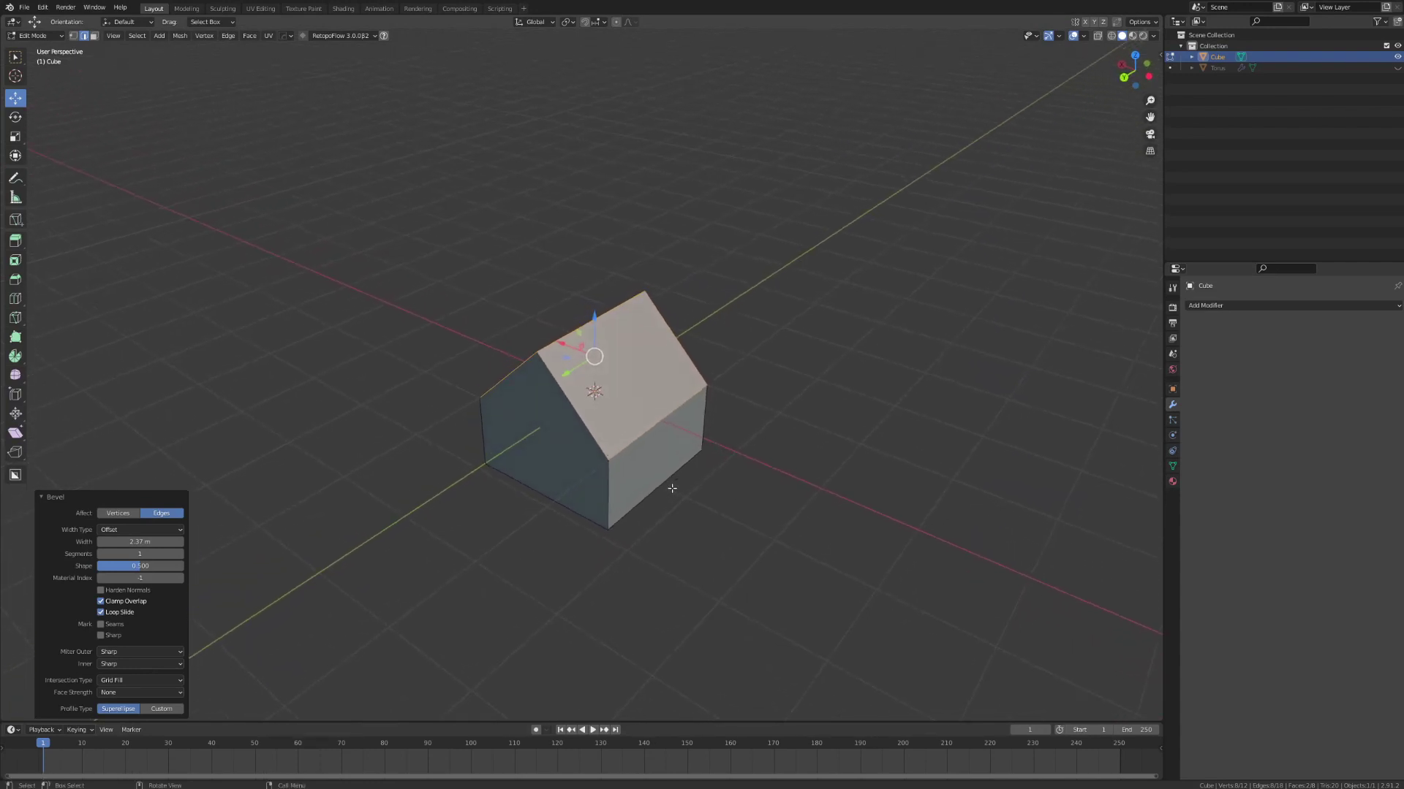
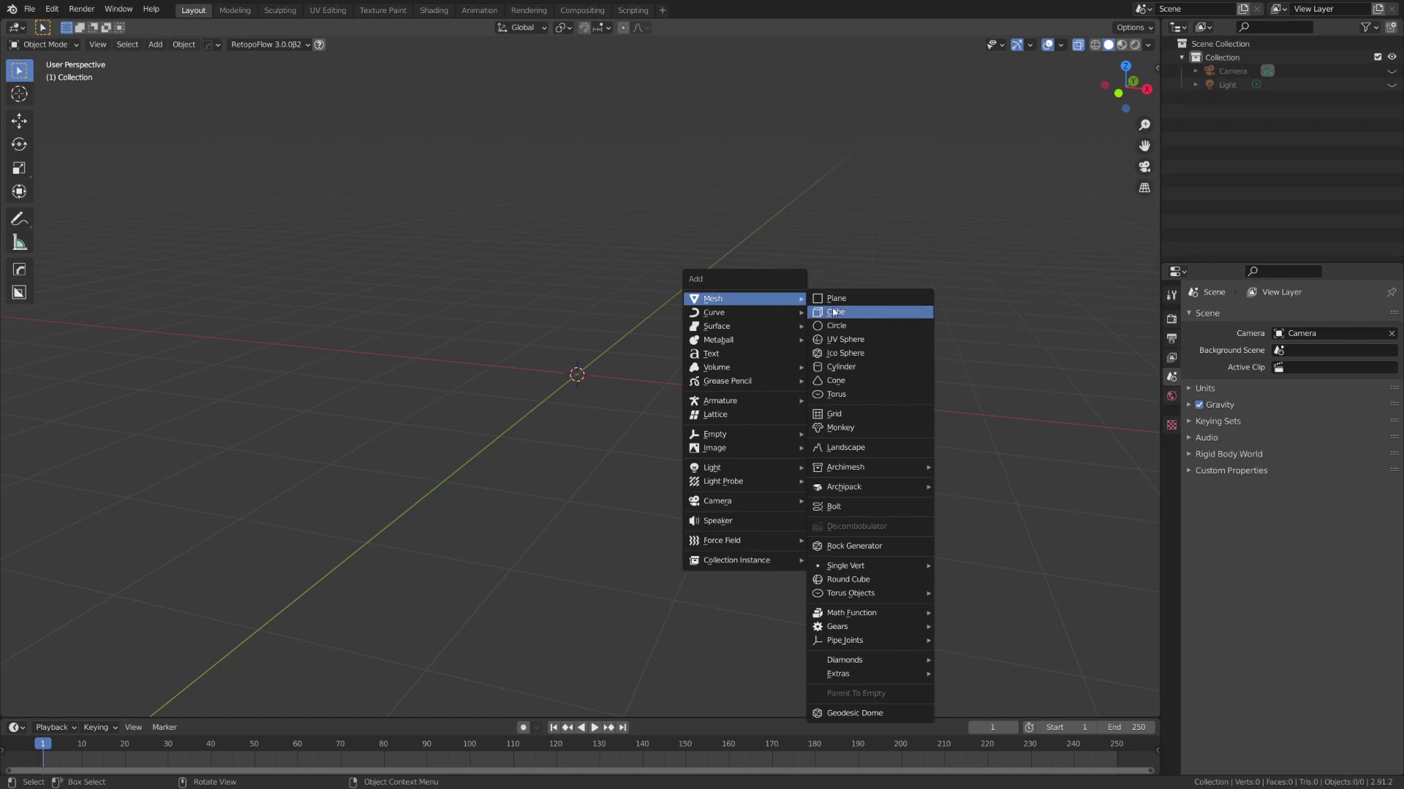
Add a cube and set its scale to 0.245 in X, 0.060 in Y and 0.120 in Z.
{"action": "left_click", "coordinate": [834, 312]}
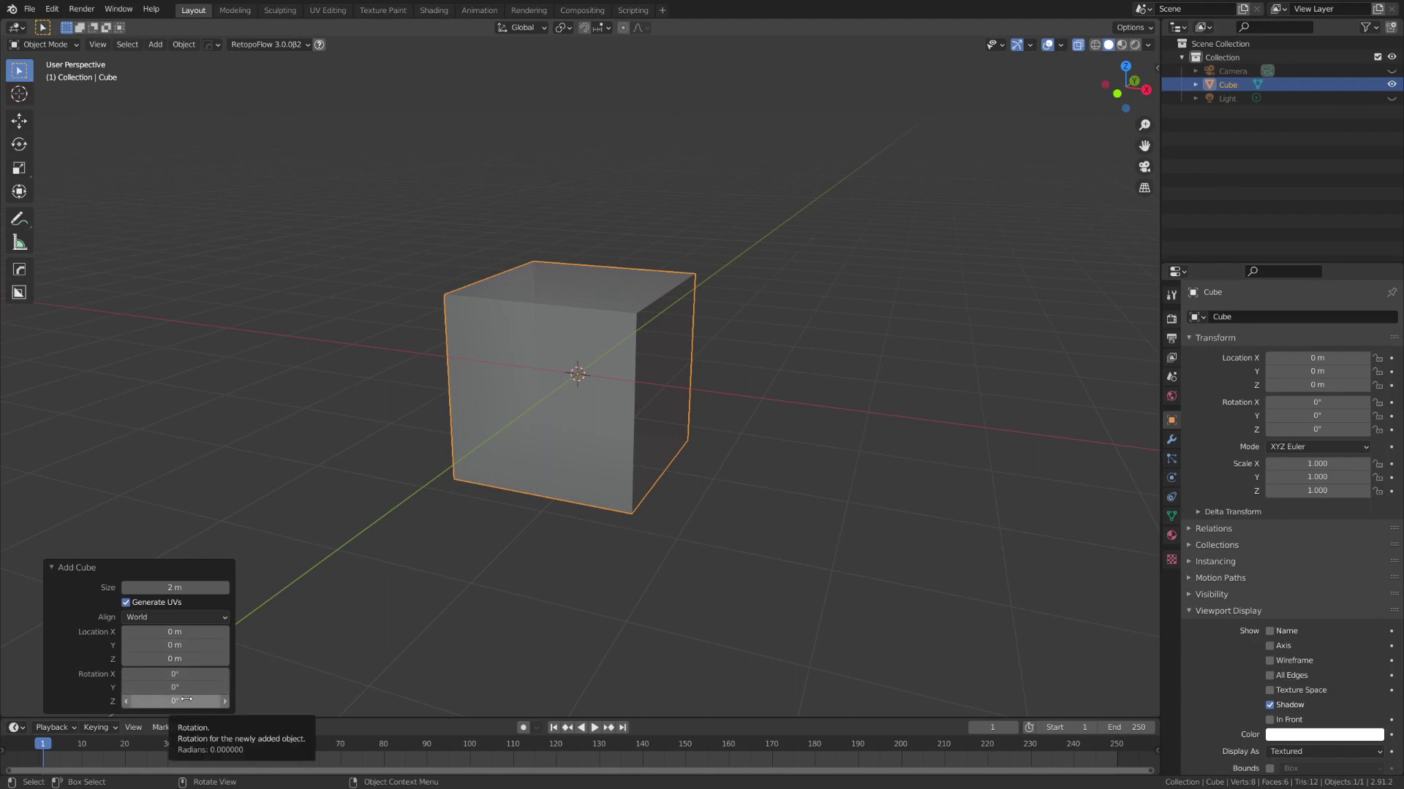
{"action": "key", "text": "n"}
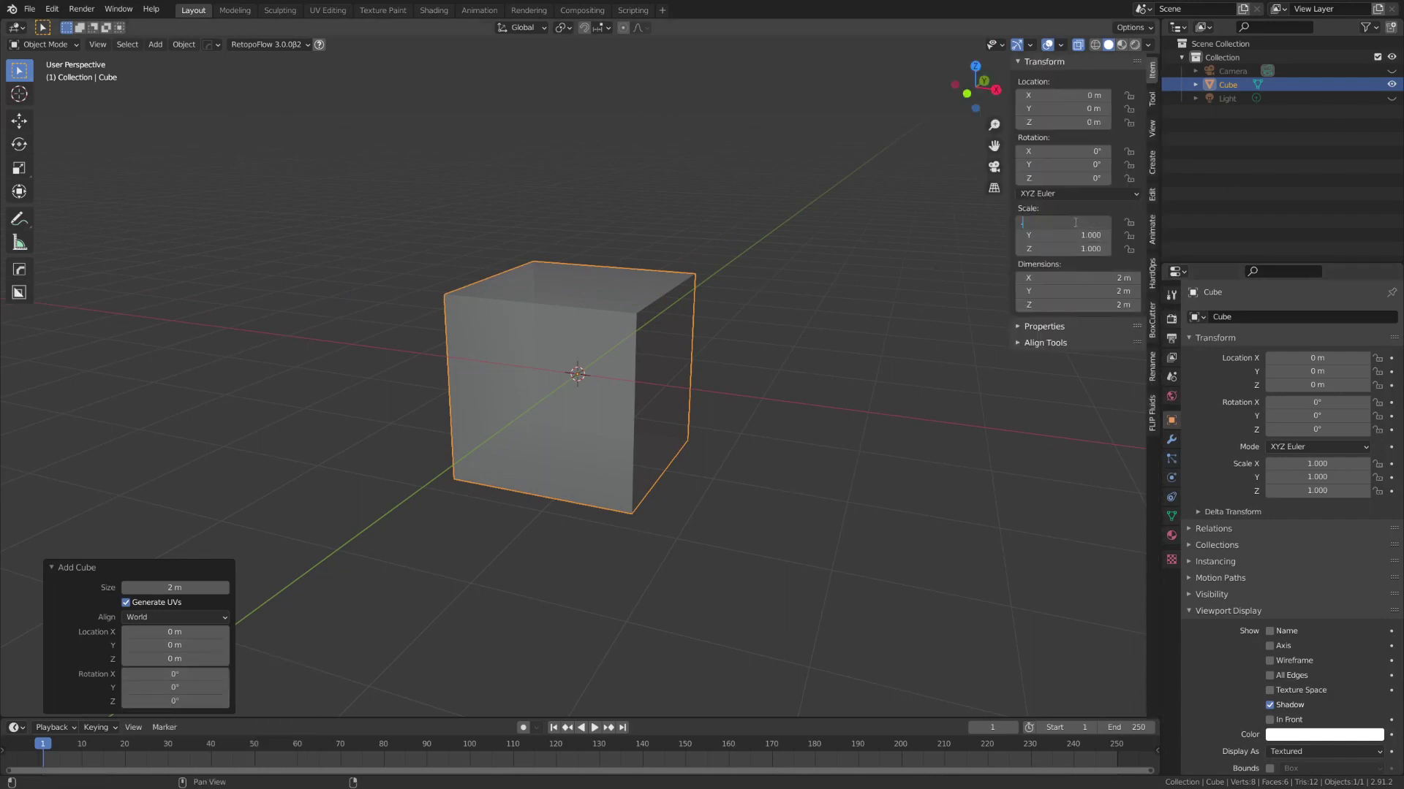
{"action": "key", "text": "Tab"}
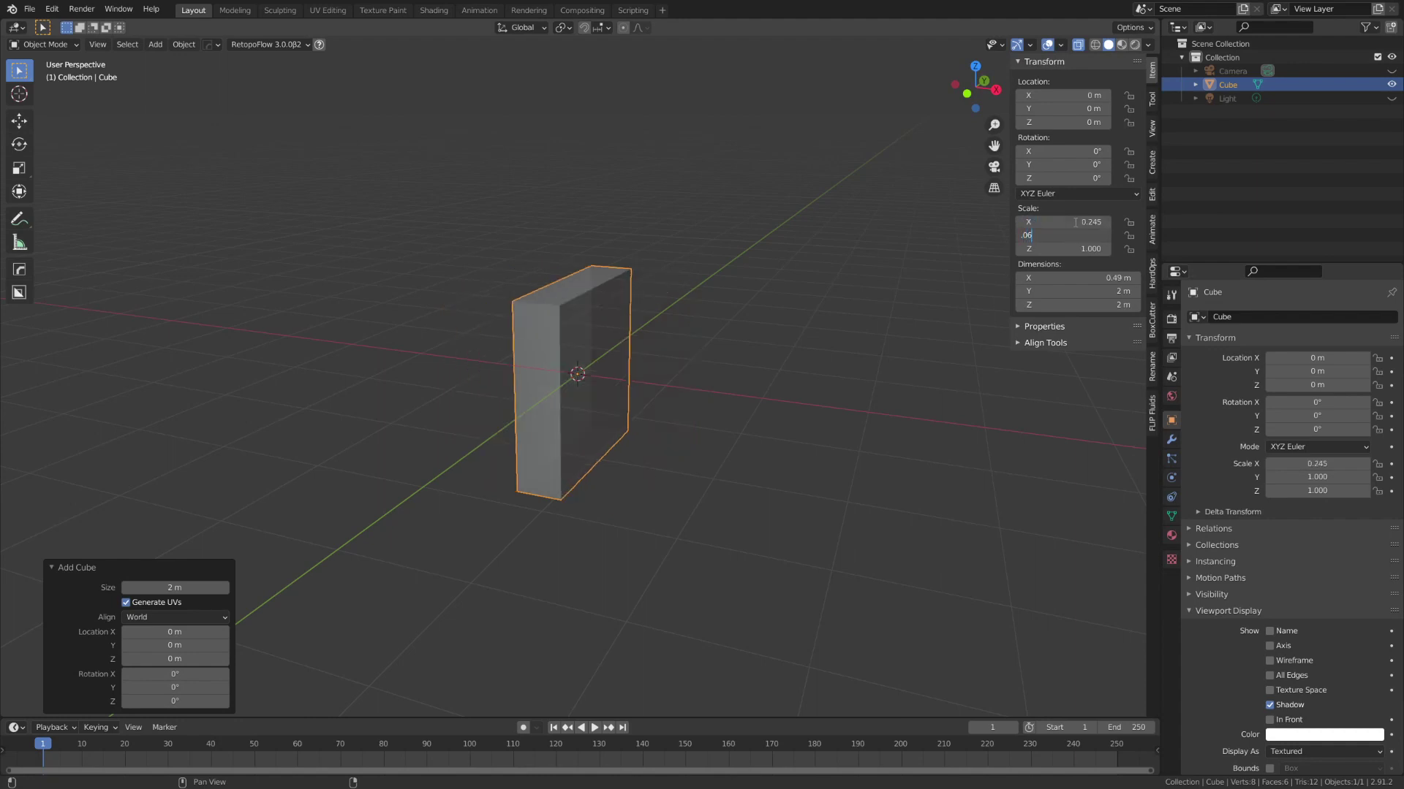
{"action": "key", "text": "Return"}
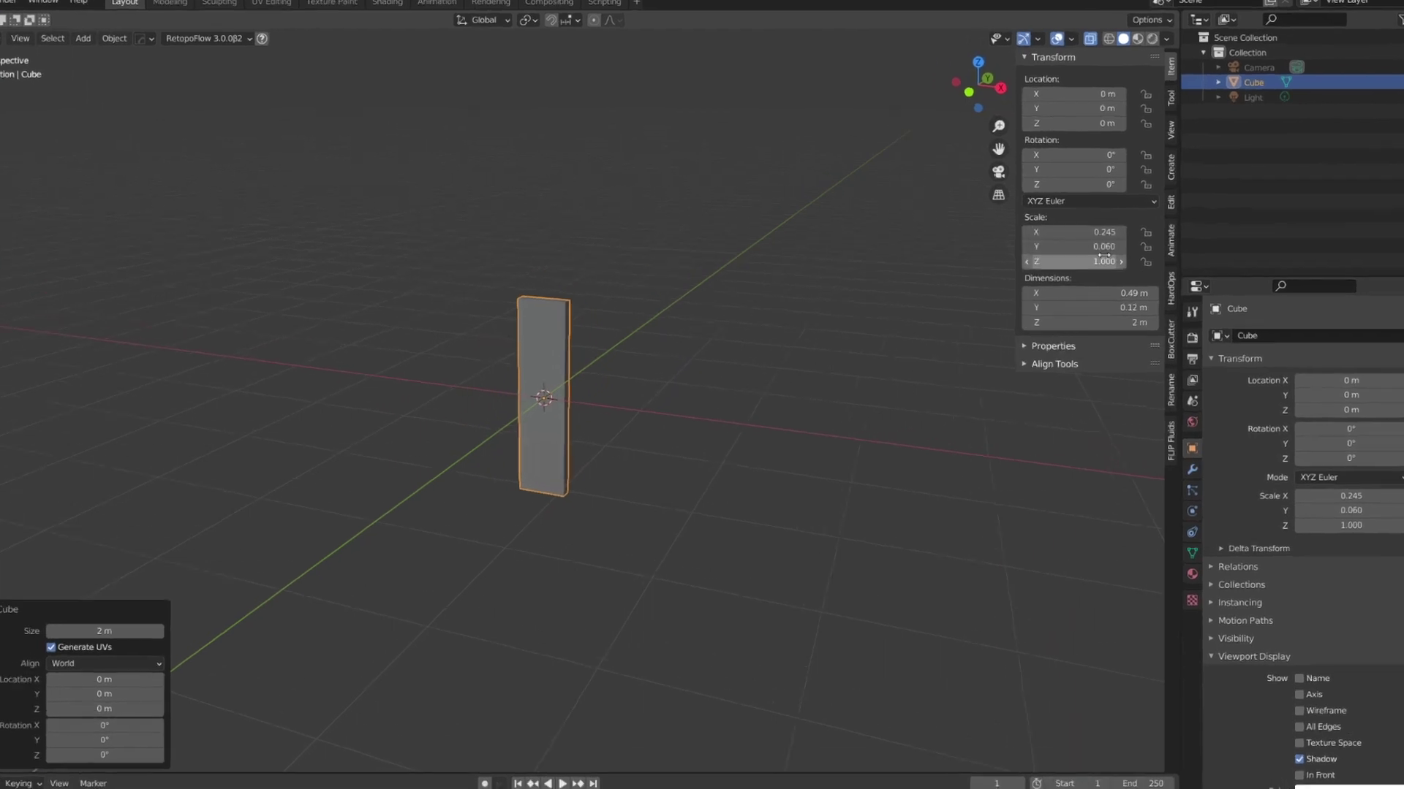
{"action": "left_click", "coordinate": [1079, 247]}
{"action": "type", "text": ".12"}
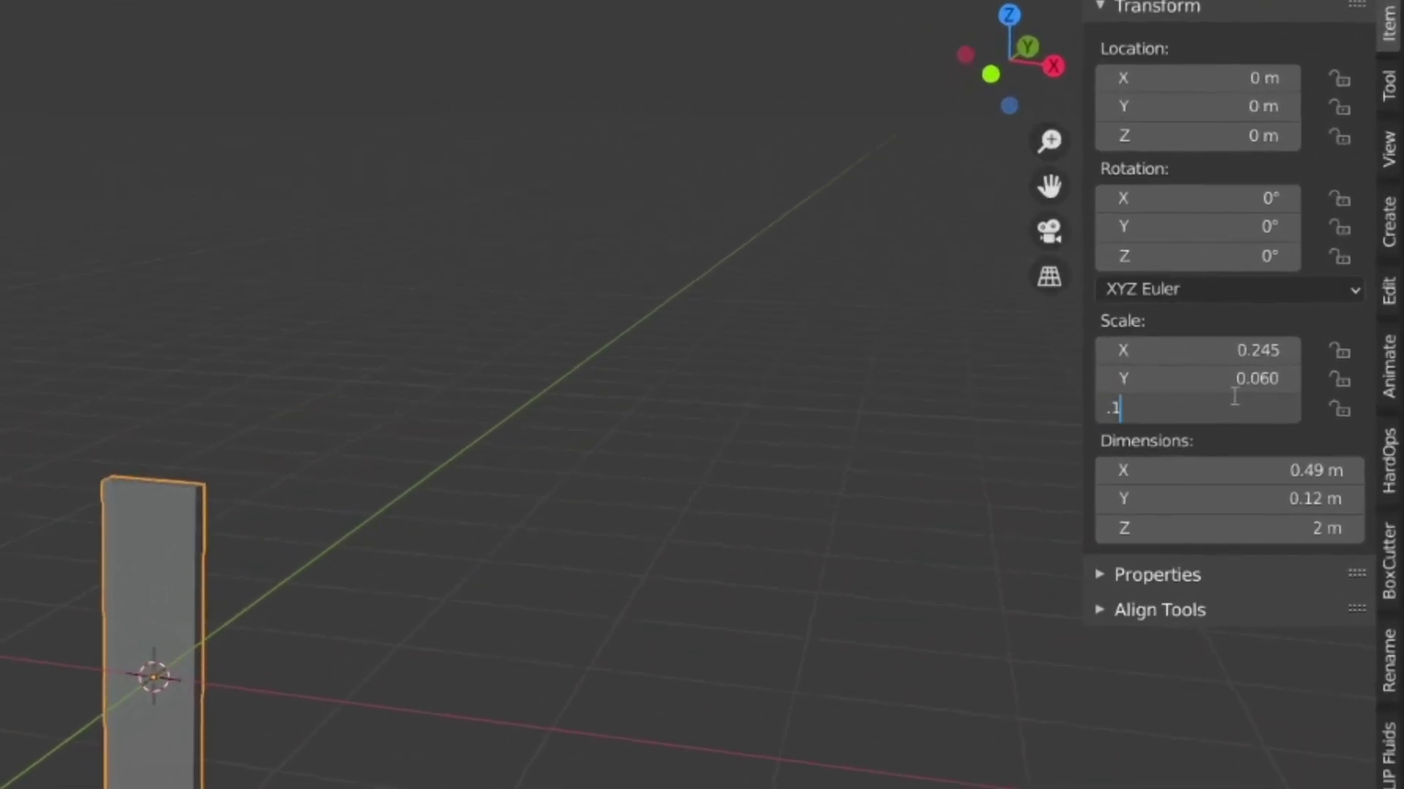
{"action": "key", "text": "Return"}
{"action": "scroll", "coordinate": [234, 761], "scroll_direction": "up", "scroll_amount": 8}
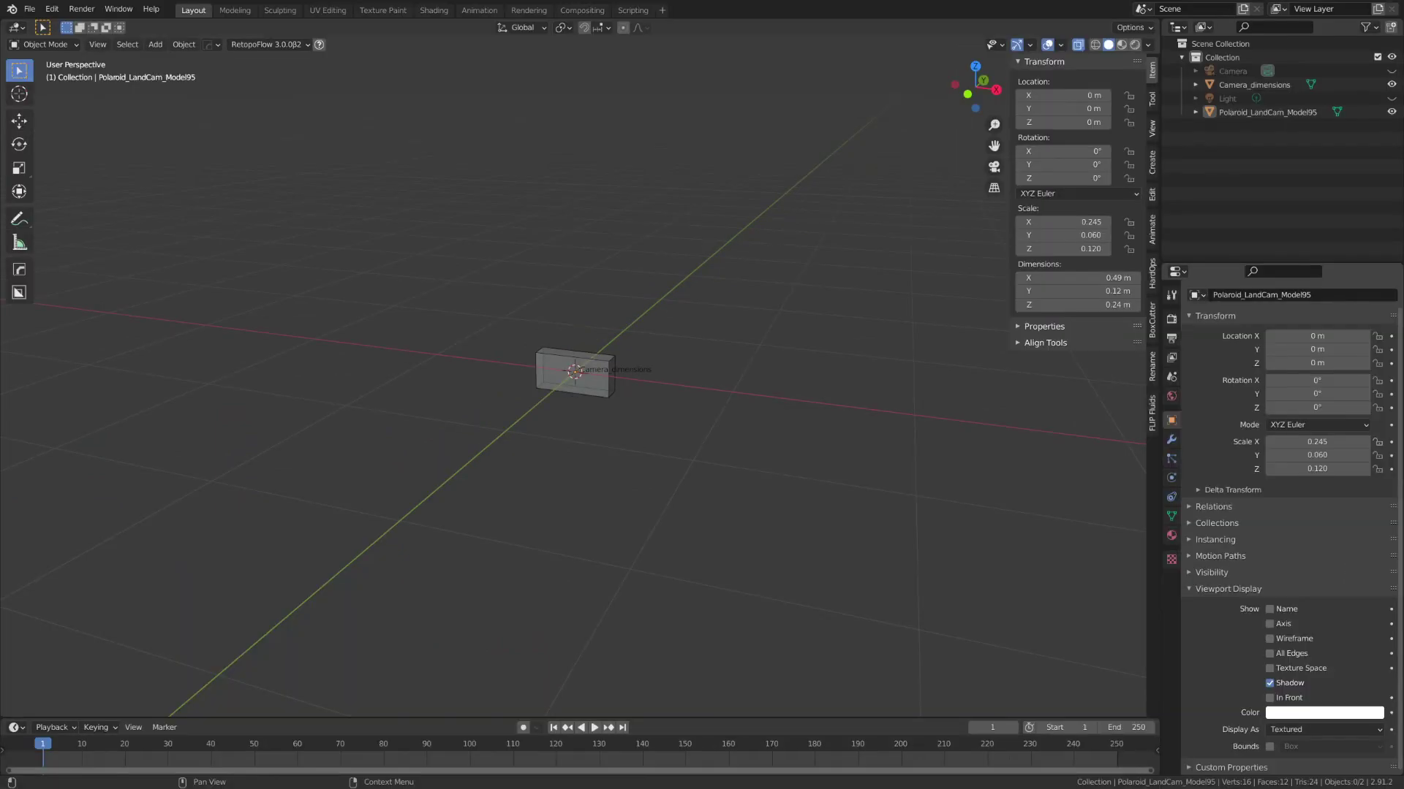
Bring in the Polaroid camera photo as a reference image in front orthographic view and rotate it 90°.
{"action": "key", "text": "KP_1"}
{"action": "left_click_drag", "start_coordinate": [681, 380], "coordinate": [685, 385]}
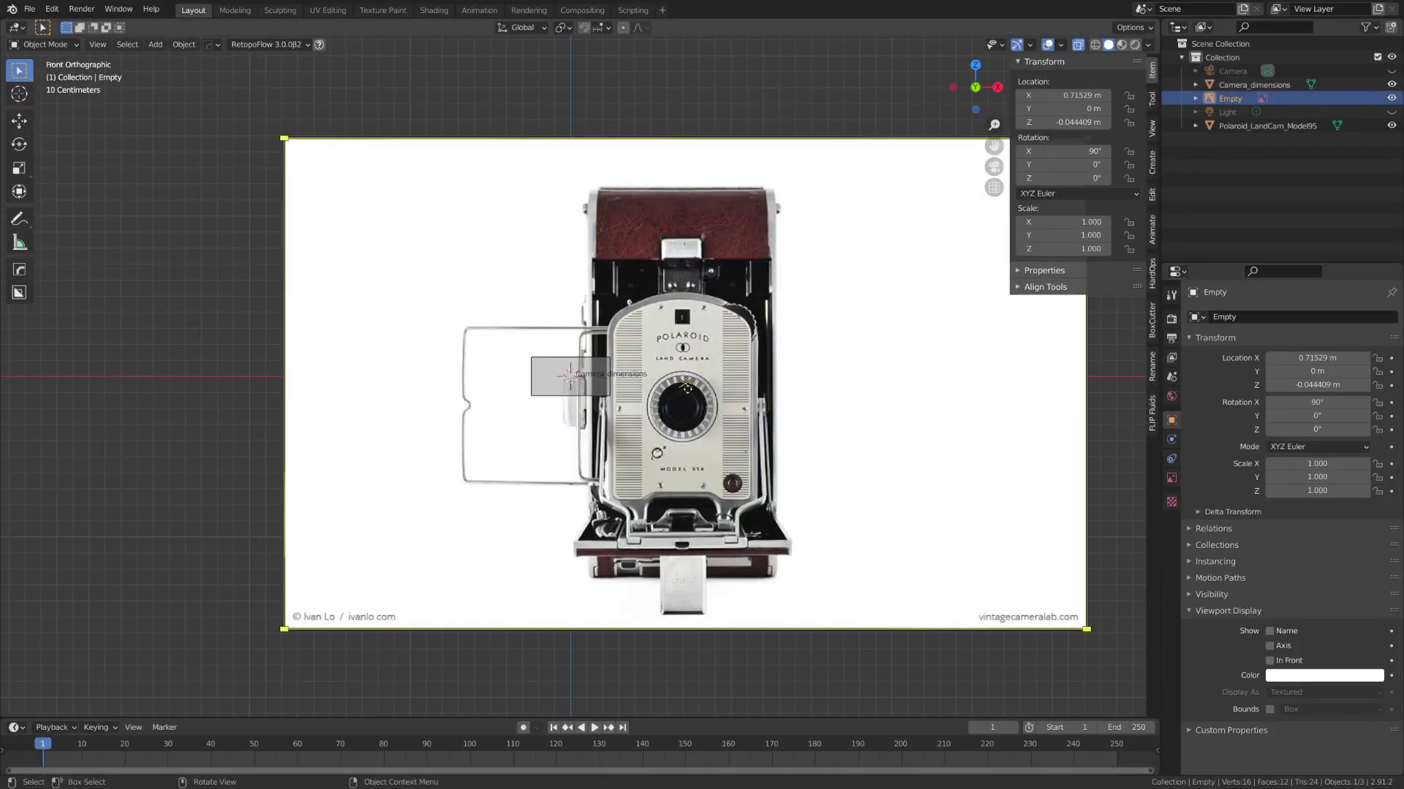
{"action": "key", "text": "r"}
{"action": "key", "text": "9"}
{"action": "key", "text": "0"}
{"action": "key", "text": "Return"}
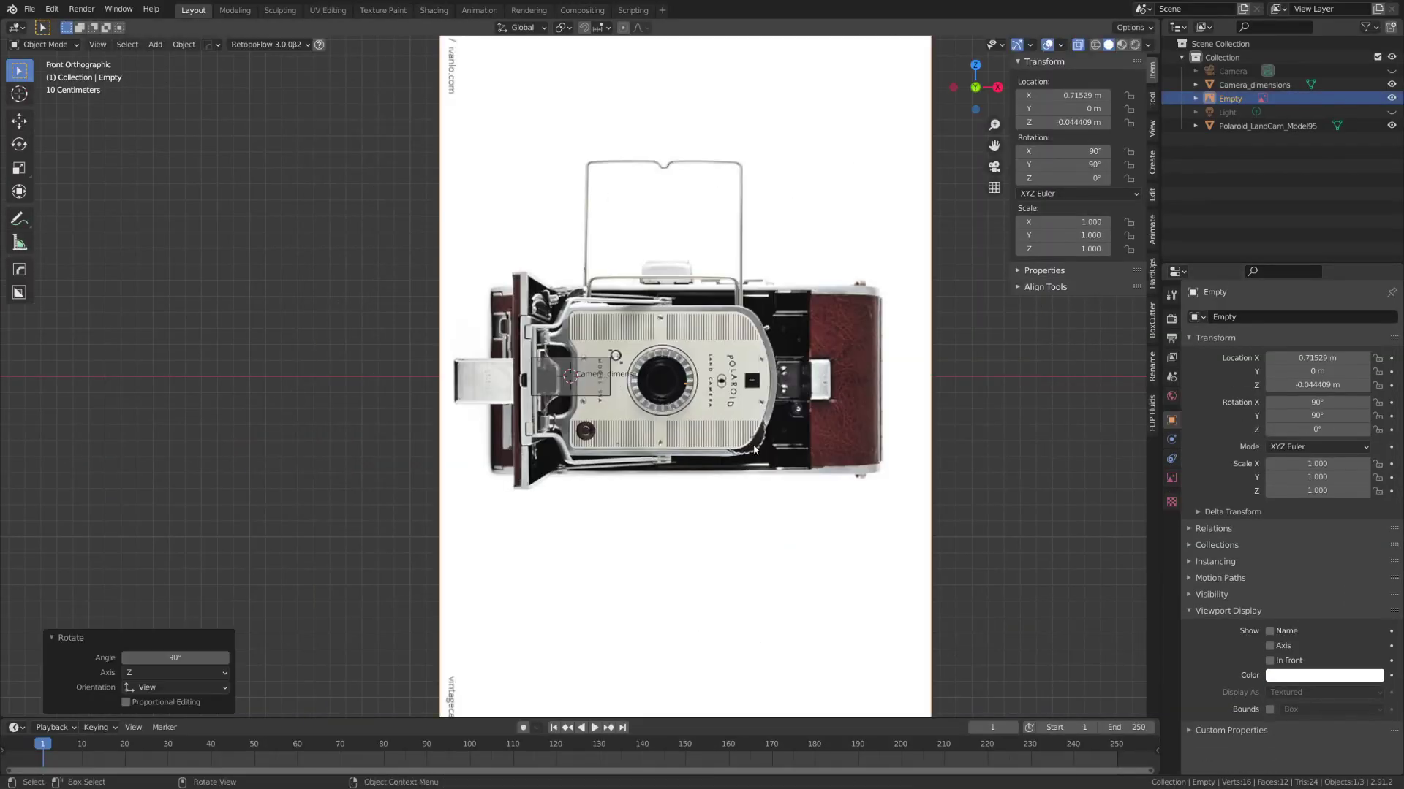
Scale the front reference image to 0.200 and move its camera body over the camera dimension block.
{"action": "key", "text": "s"}
{"action": "left_click", "coordinate": [706, 395]}
{"action": "key", "text": "g"}
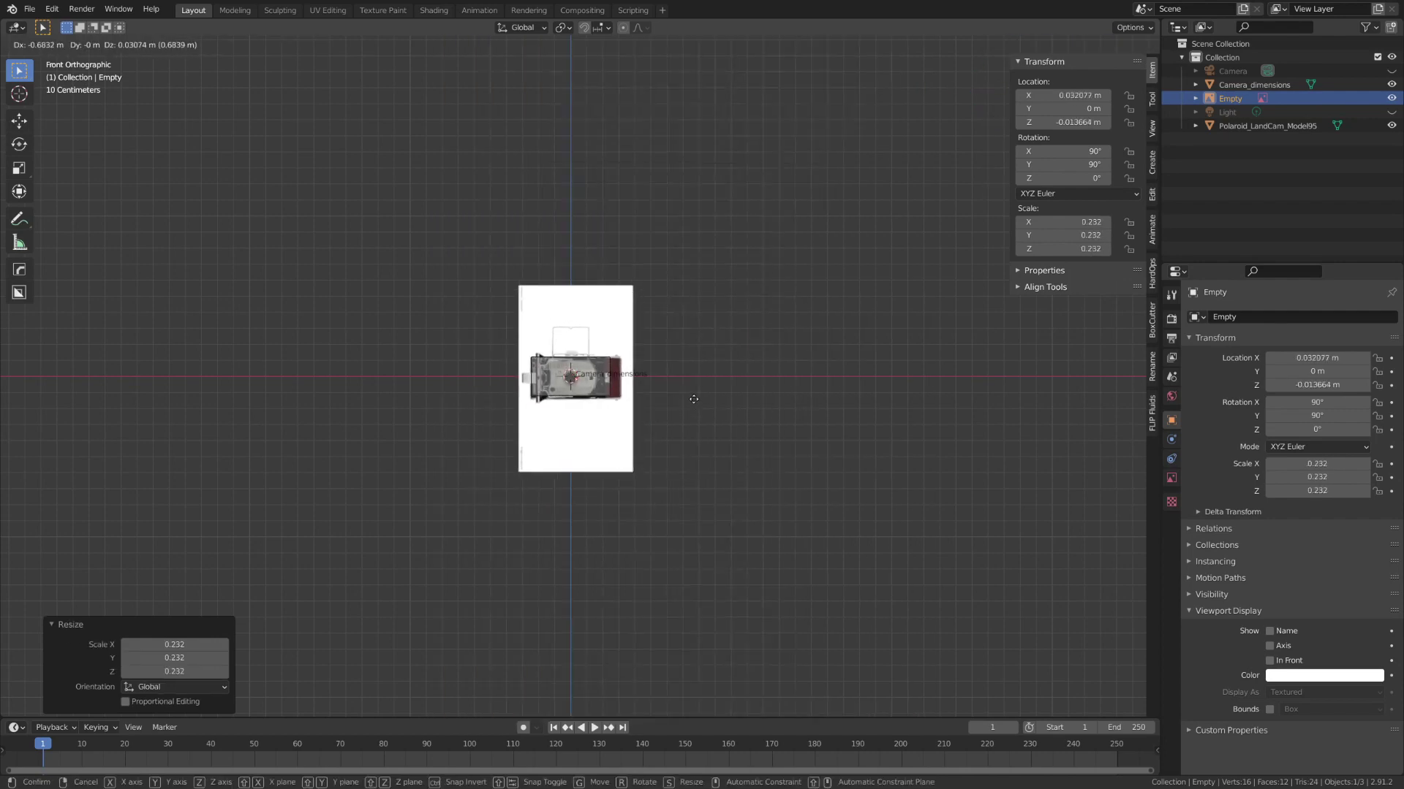
{"action": "left_click", "coordinate": [693, 399]}
{"action": "scroll", "coordinate": [731, 413], "scroll_direction": "up", "scroll_amount": 6}
{"action": "key", "text": "s"}
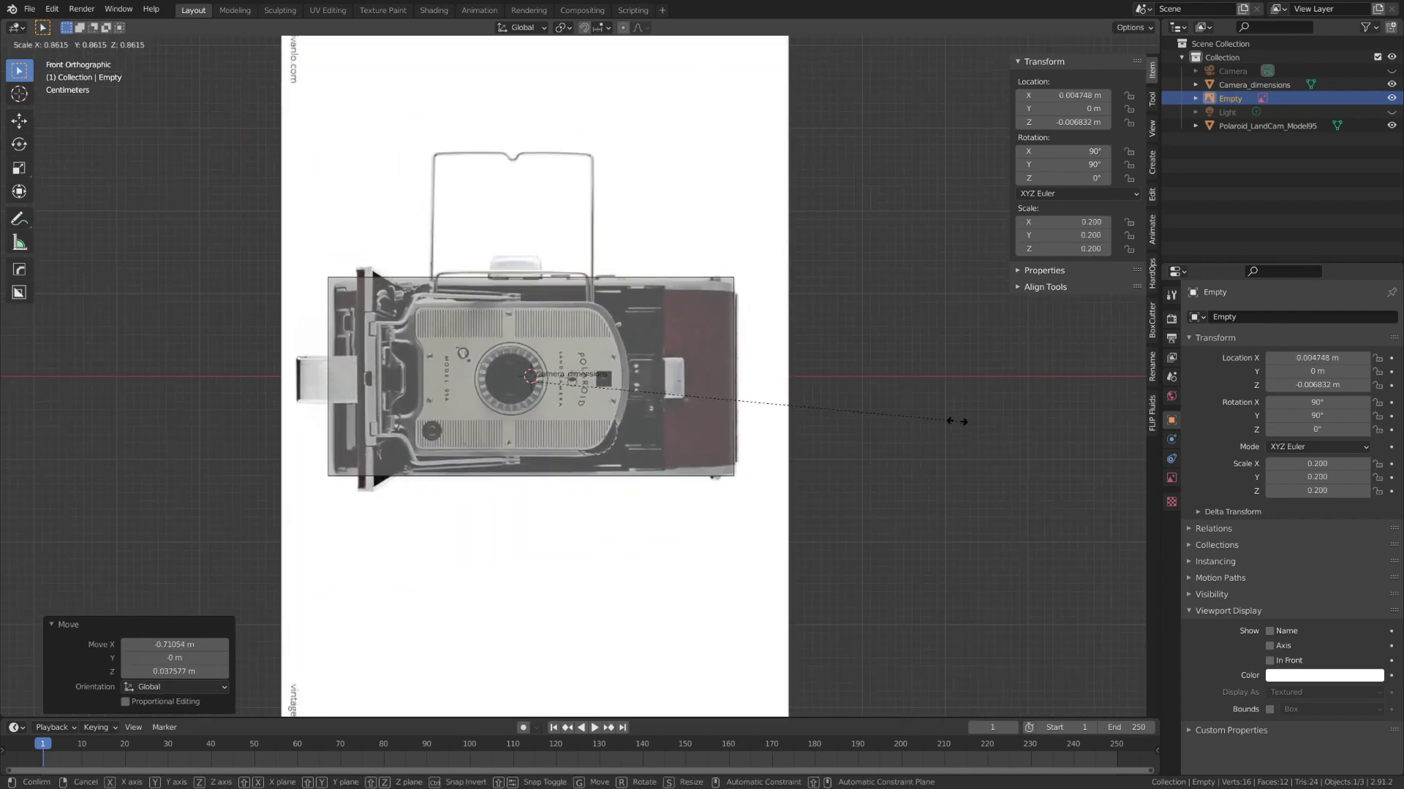
{"action": "left_click", "coordinate": [952, 420]}
{"action": "key", "text": "g"}
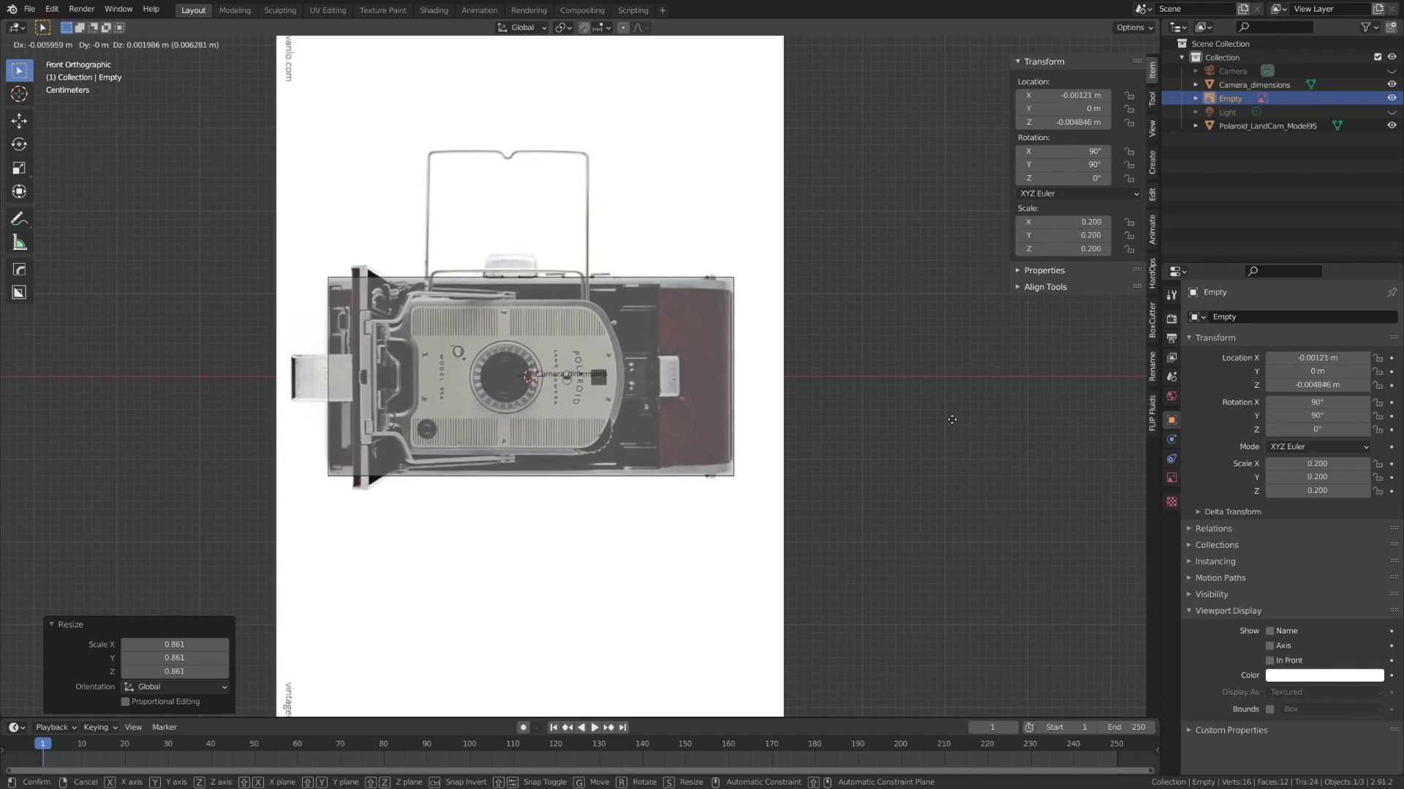
{"action": "left_click", "coordinate": [953, 423]}
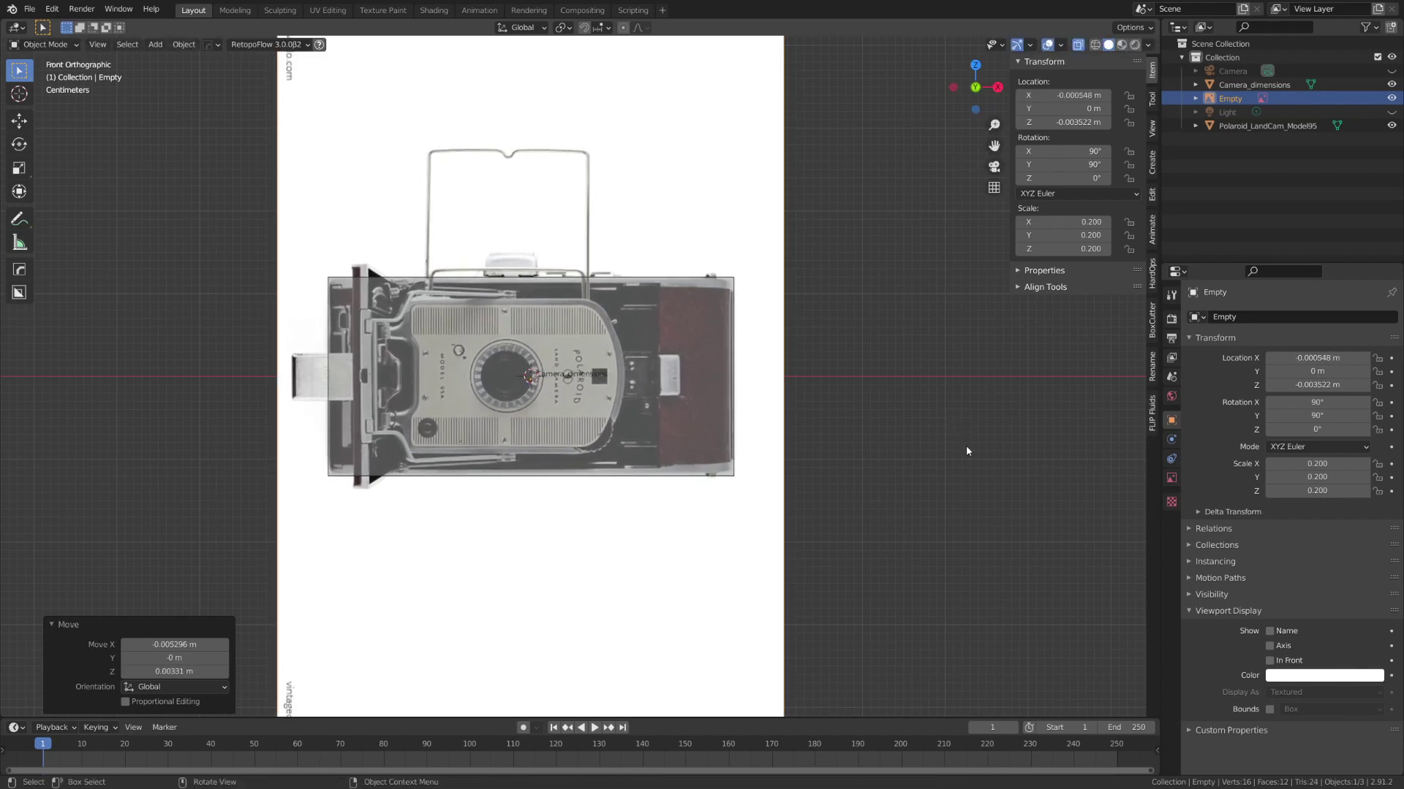
Fine-tune the front reference image, scaling it to 0.202 and nudging it until the camera body matches the dimension block's outline.
{"action": "key", "text": "g"}
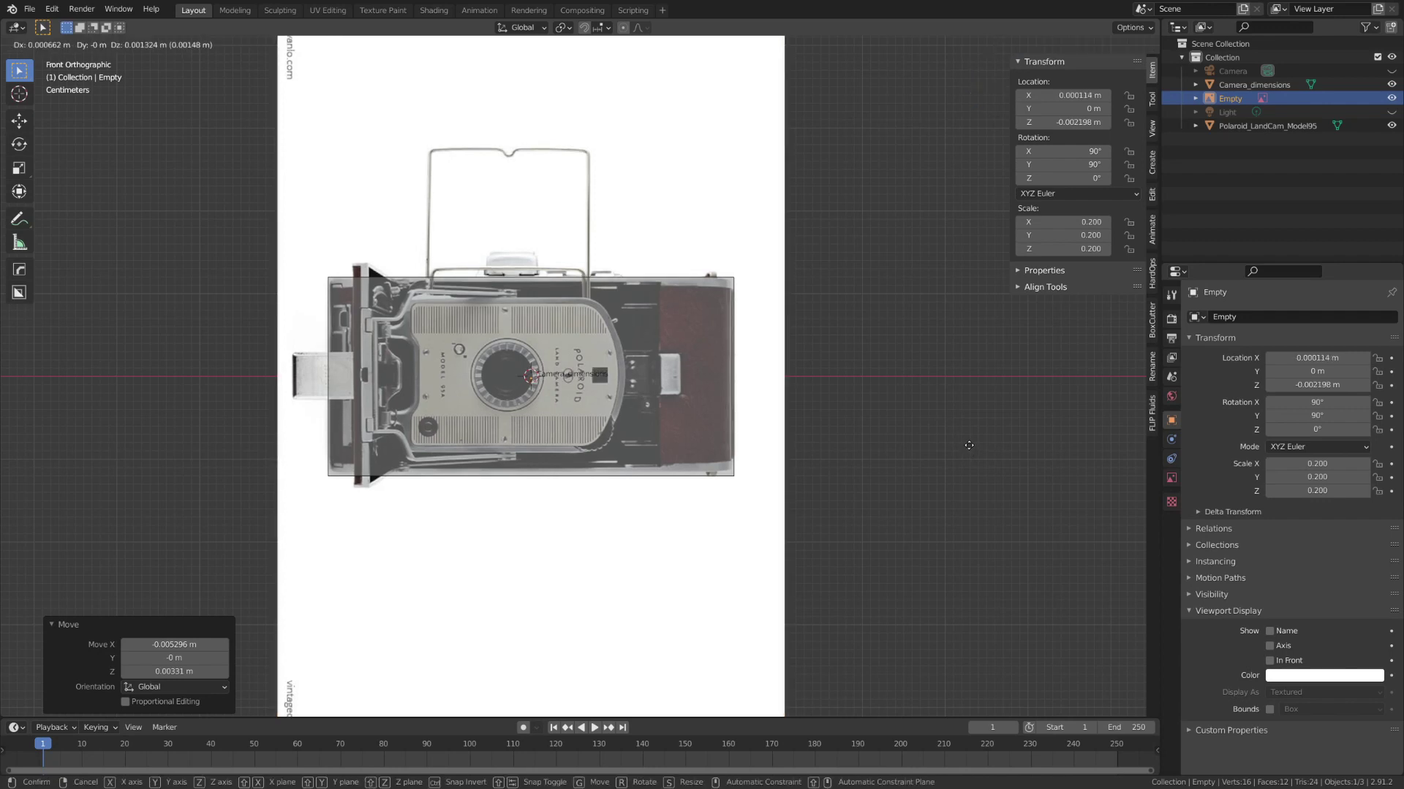
{"action": "left_click", "coordinate": [969, 445]}
{"action": "key", "text": "s"}
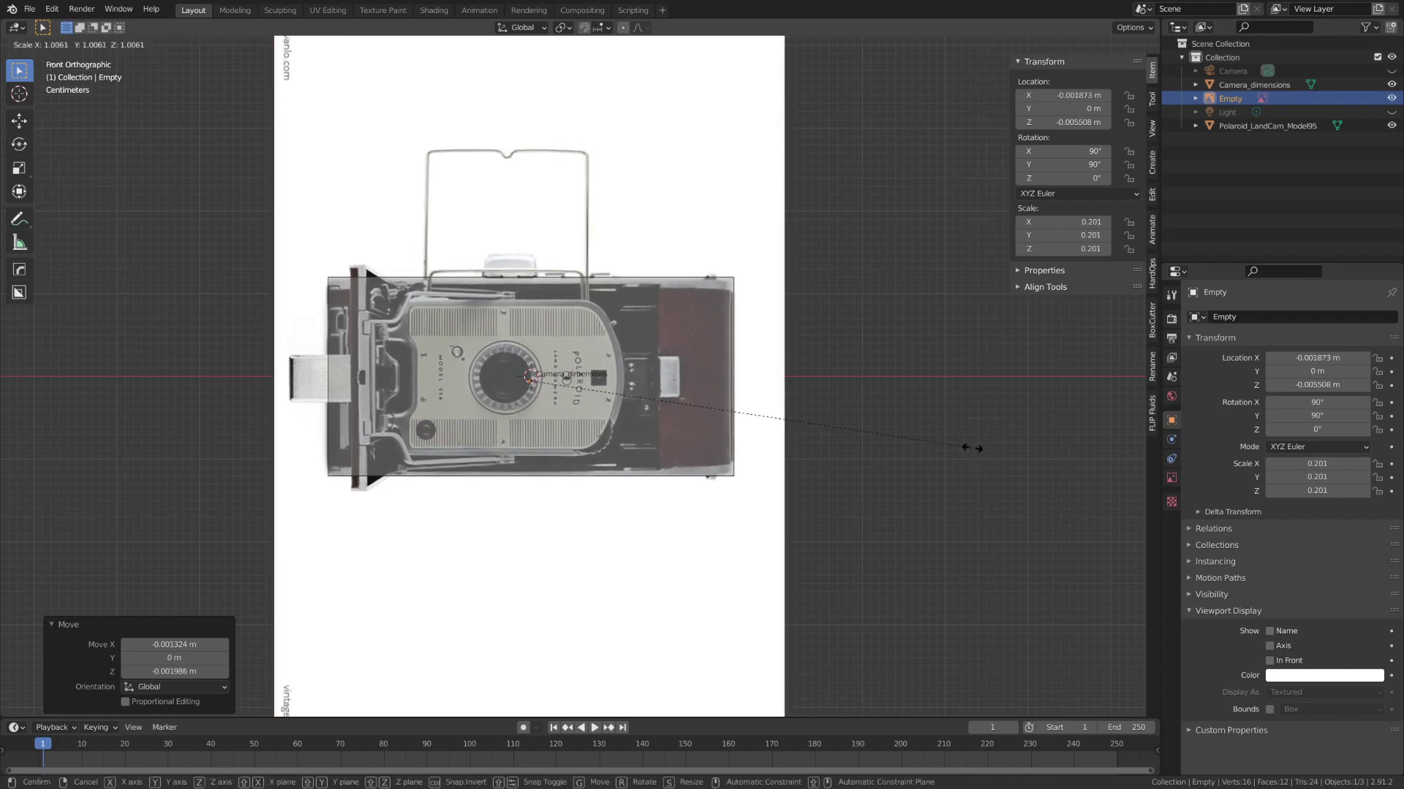
{"action": "left_click", "coordinate": [973, 446]}
{"action": "scroll", "coordinate": [970, 468], "scroll_direction": "up", "scroll_amount": 2}
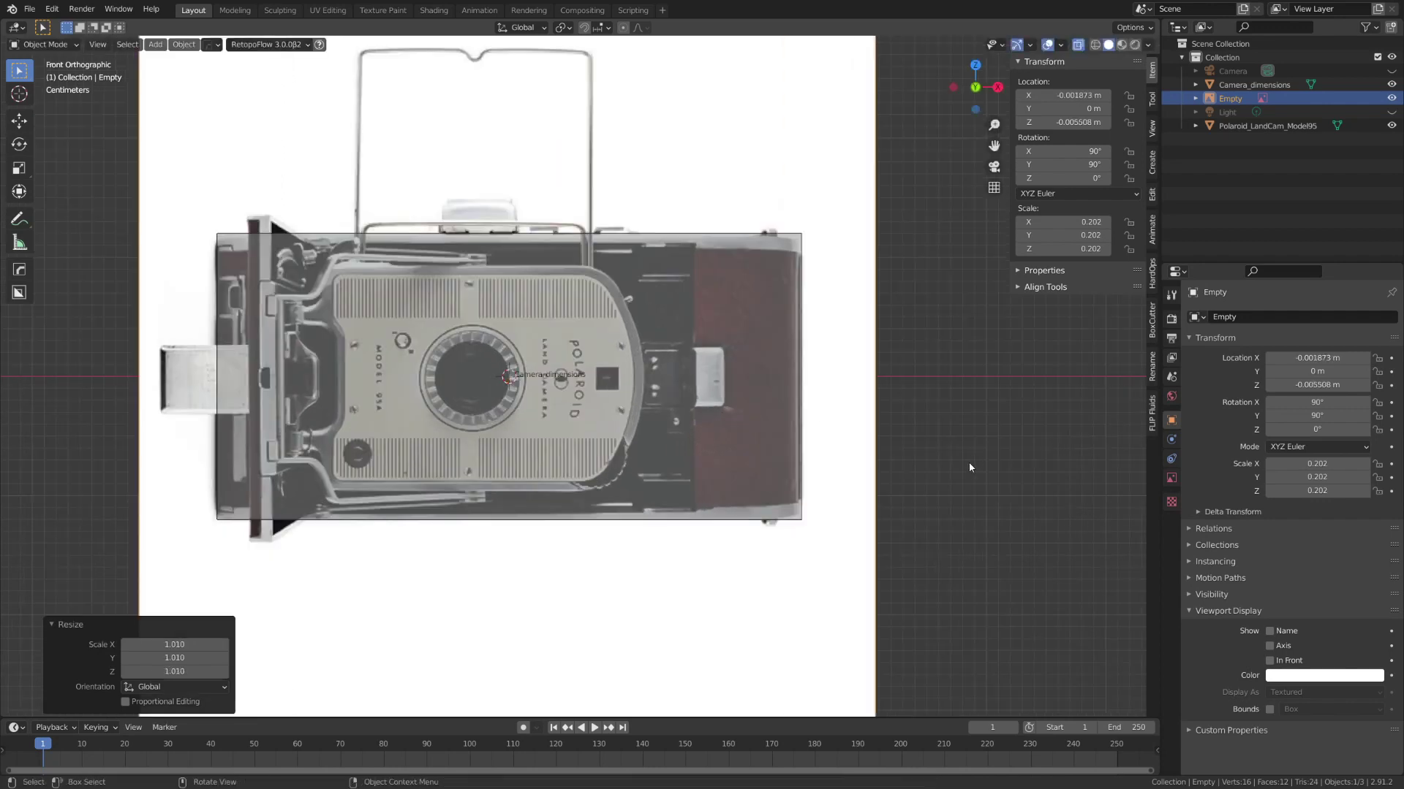
{"action": "key", "text": "g"}
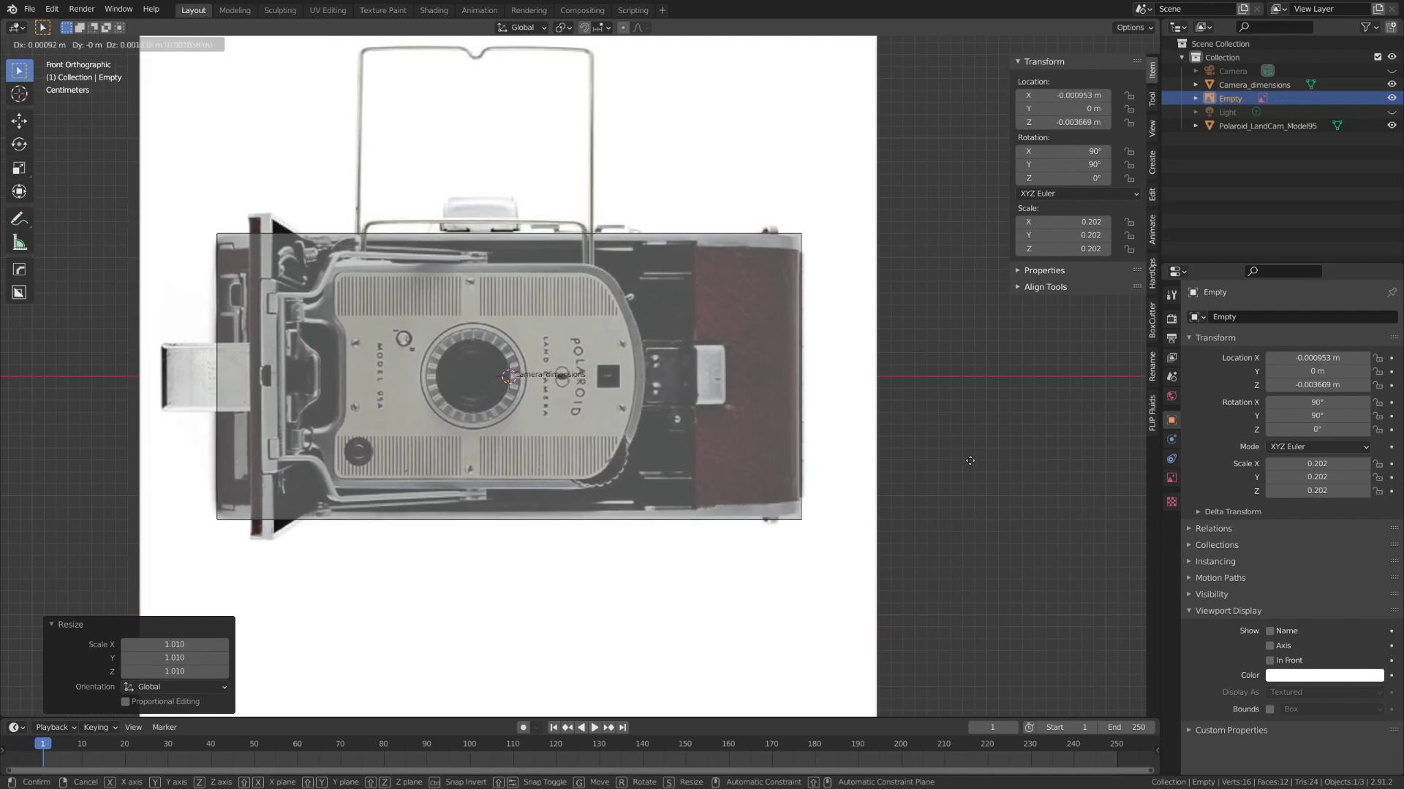
{"action": "left_click", "coordinate": [969, 460]}
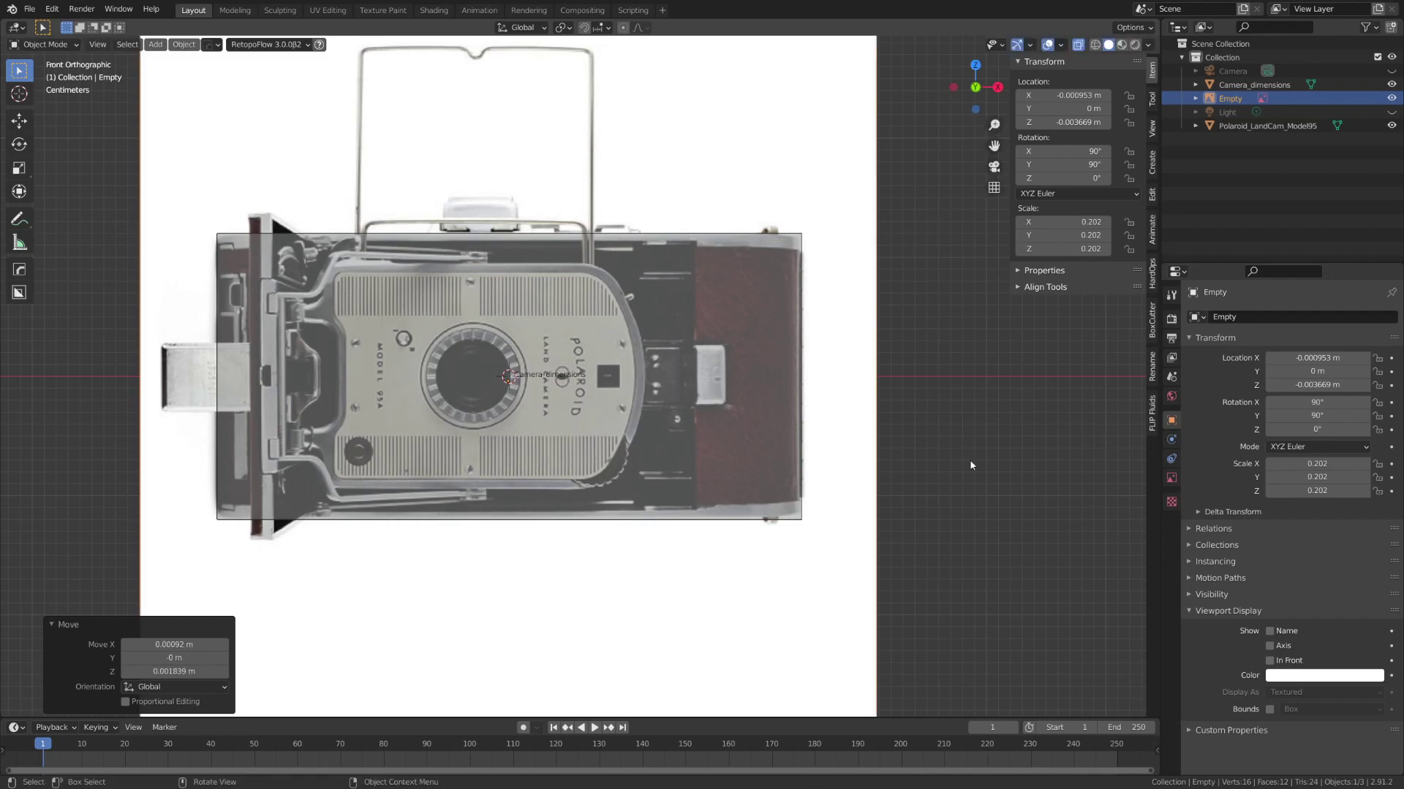
Move the front reference image about 0.62 m along Y so it stands behind the dimension block.
{"action": "scroll", "coordinate": [958, 489], "scroll_direction": "down", "scroll_amount": 5}
{"action": "middle_click_drag", "start_coordinate": [950, 531], "coordinate": [857, 541]}
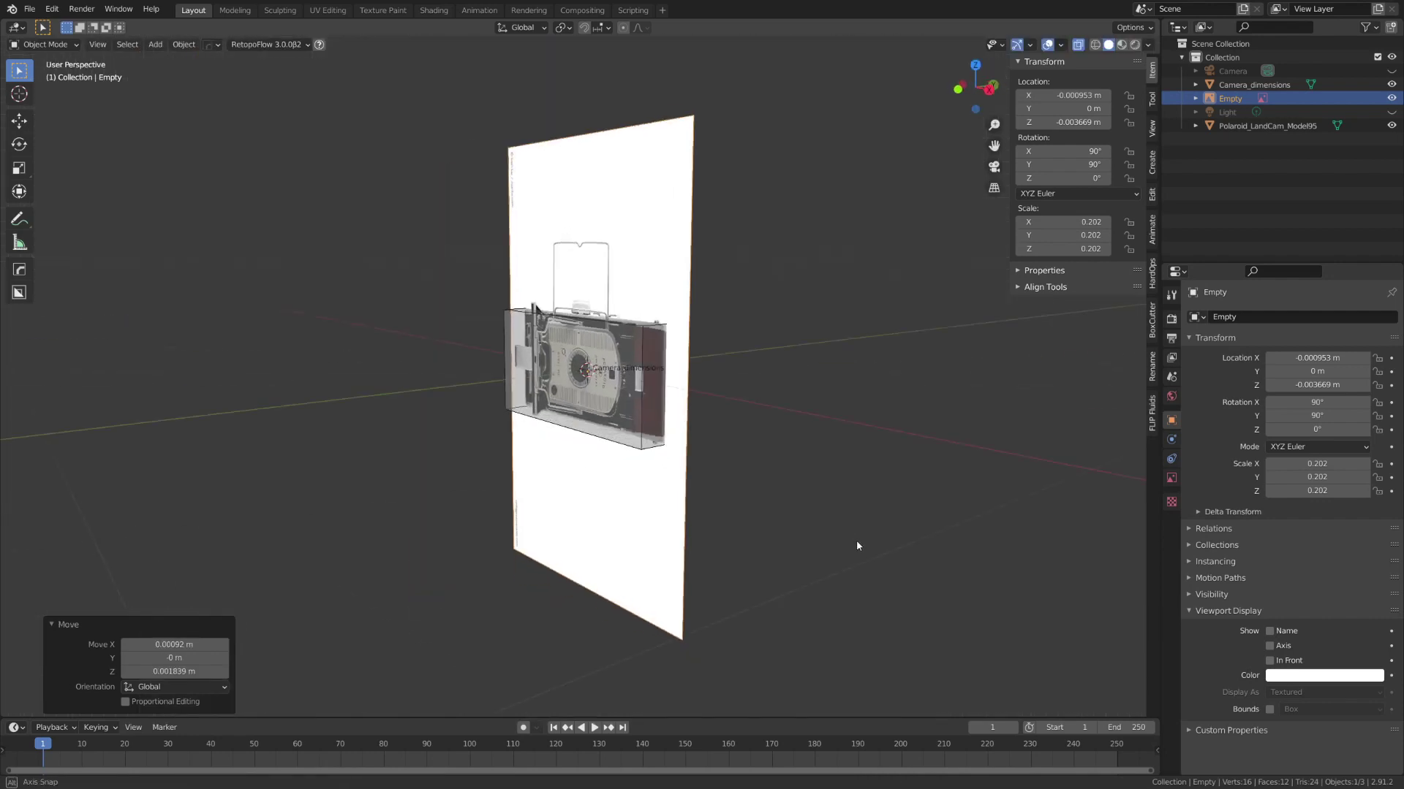
{"action": "key", "text": "g"}
{"action": "key", "text": "y"}
{"action": "left_click", "coordinate": [1040, 548]}
Bring in the camera's top photo polaroid-land-model-95a_051.jpg as a reference in top orthographic view and rotate it 180°.
{"action": "key", "text": "KP_7"}
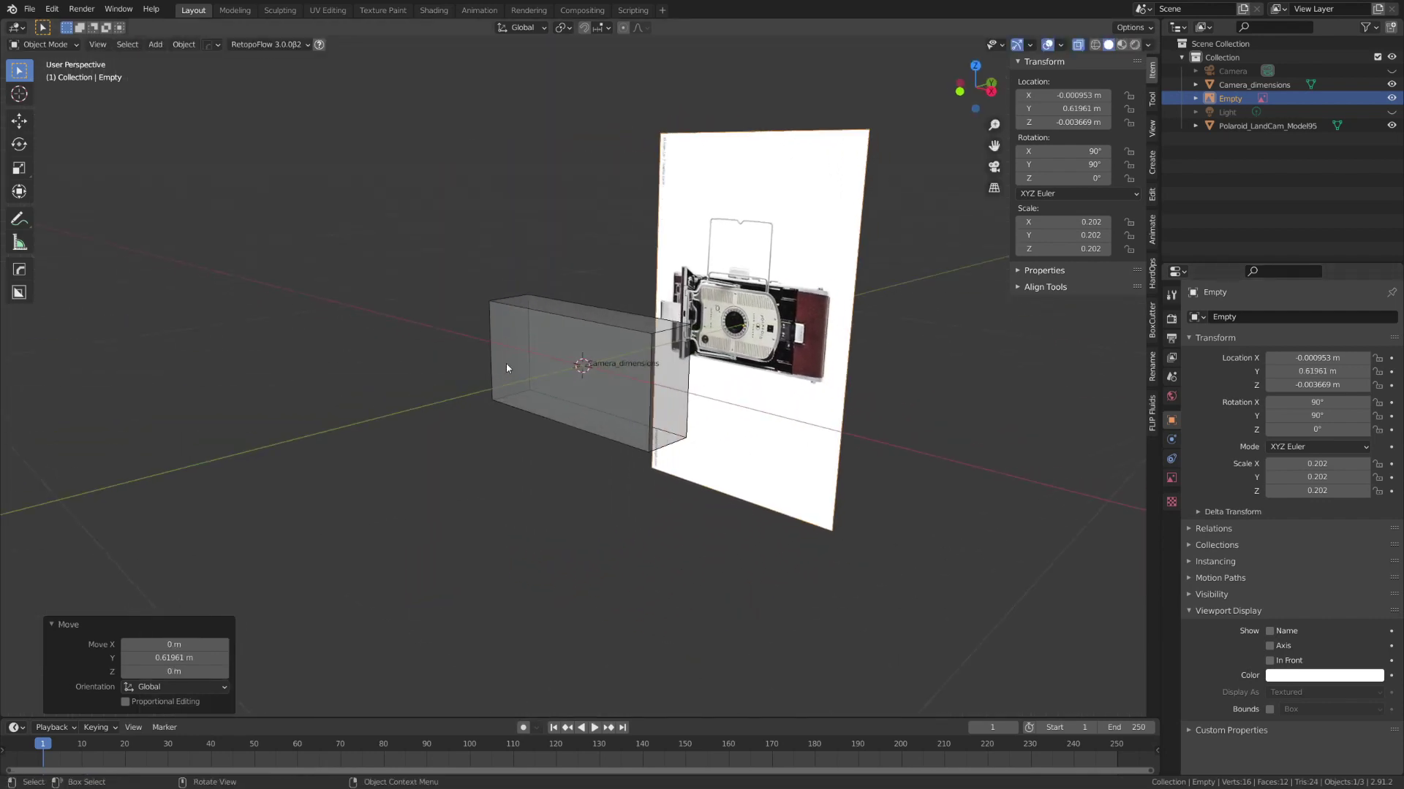
{"action": "left_click_drag", "start_coordinate": [1403, 444], "coordinate": [607, 444]}
{"action": "scroll", "coordinate": [985, 497], "scroll_direction": "down", "scroll_amount": 9}
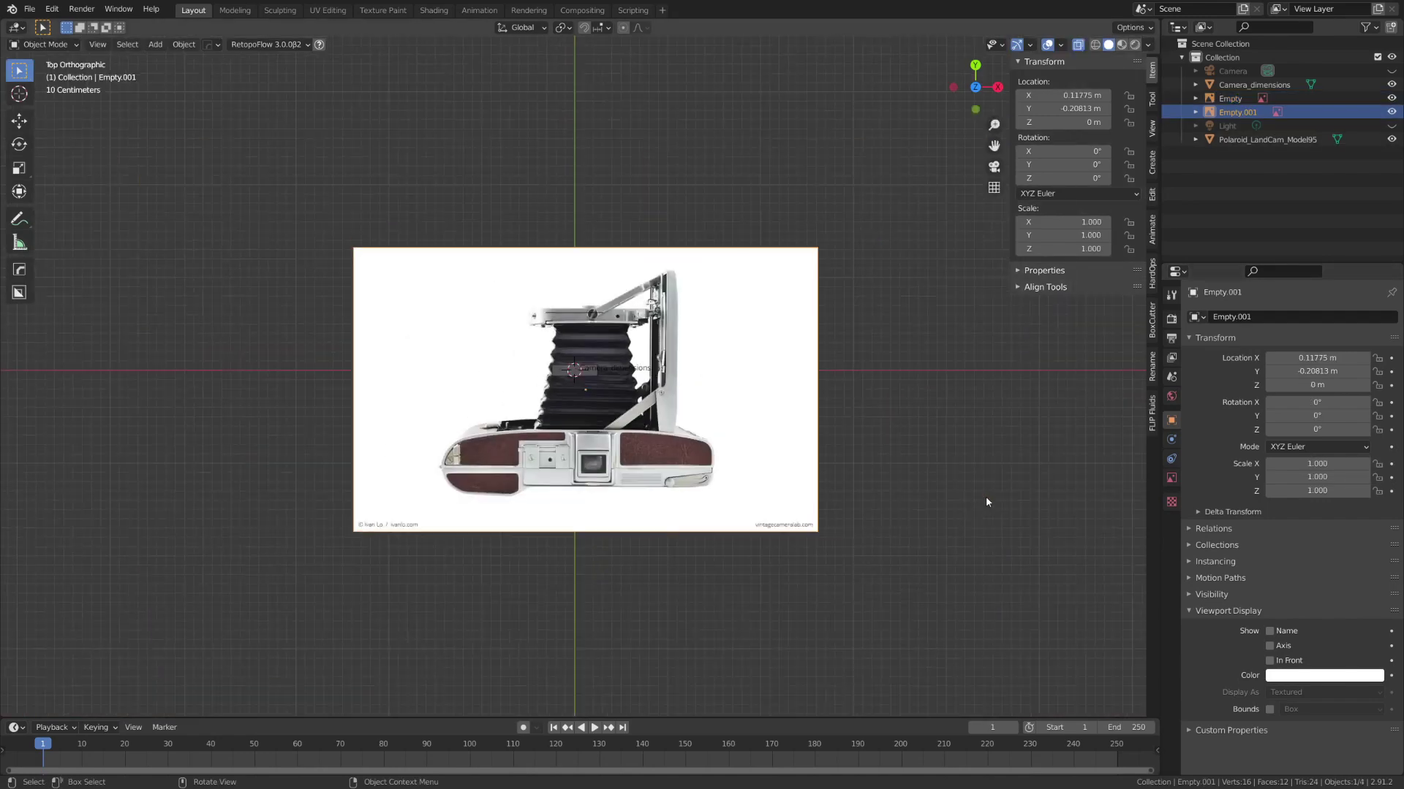
{"action": "type", "text": "r180"}
{"action": "key", "text": "Return"}
{"action": "scroll", "coordinate": [985, 497], "scroll_direction": "up", "scroll_amount": 5}
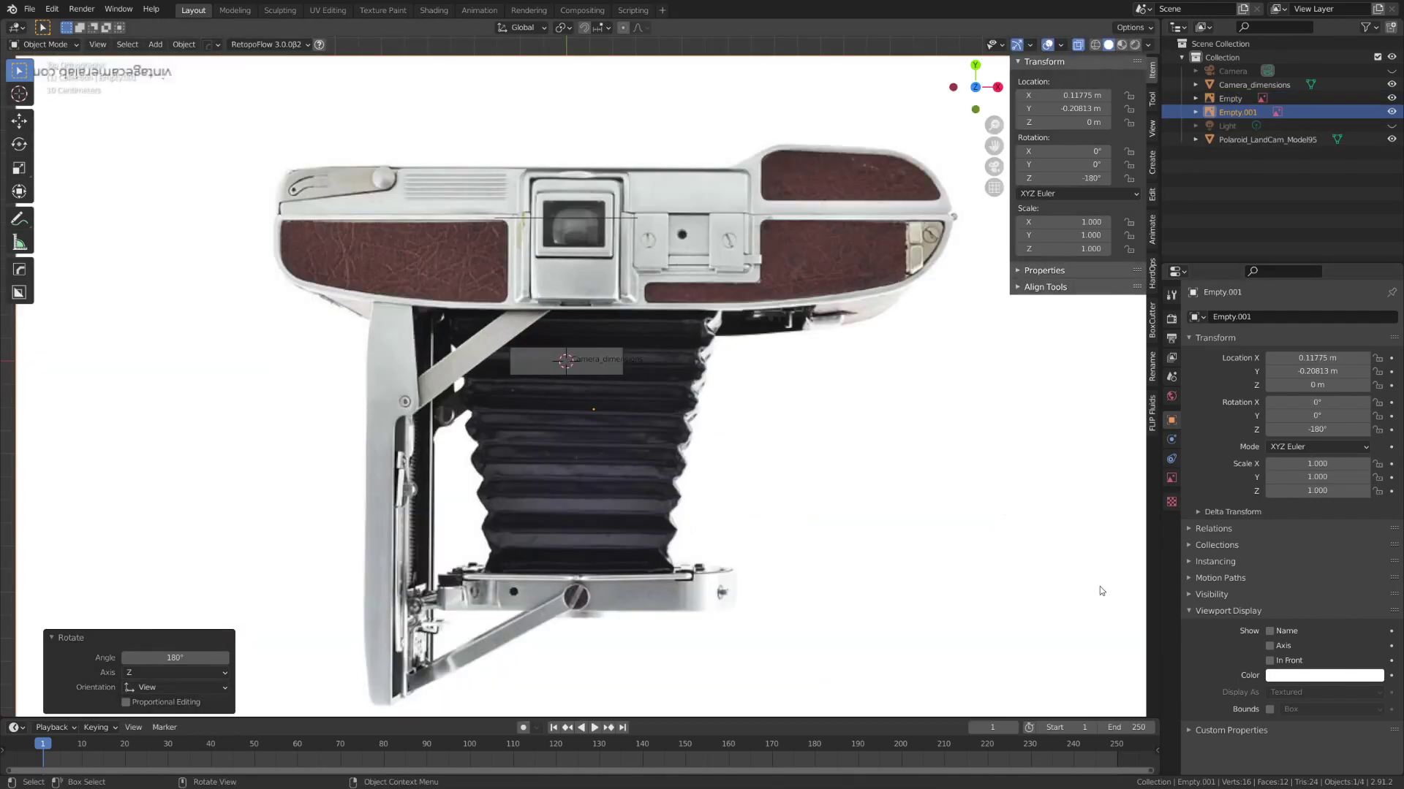
Scale the top reference image to about 0.168 and move its camera body over the dimension block.
{"action": "key", "text": "s"}
{"action": "left_click", "coordinate": [726, 421]}
{"action": "scroll", "coordinate": [847, 521], "scroll_direction": "up", "scroll_amount": 7}
{"action": "scroll", "coordinate": [848, 525], "scroll_direction": "up", "scroll_amount": 1}
{"action": "key", "text": "s"}
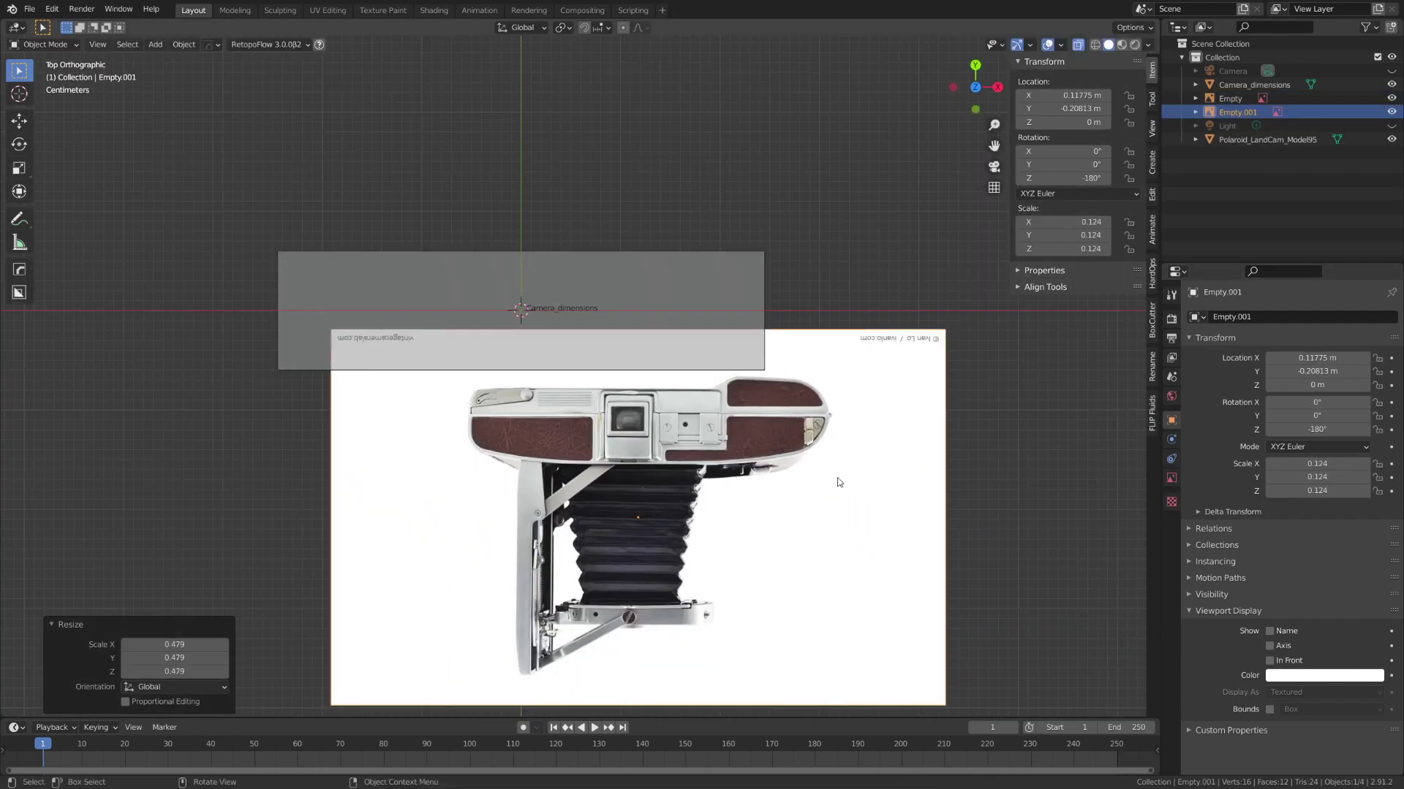
{"action": "left_click", "coordinate": [837, 476]}
{"action": "key", "text": "g"}
{"action": "left_click", "coordinate": [701, 361]}
{"action": "key", "text": "s"}
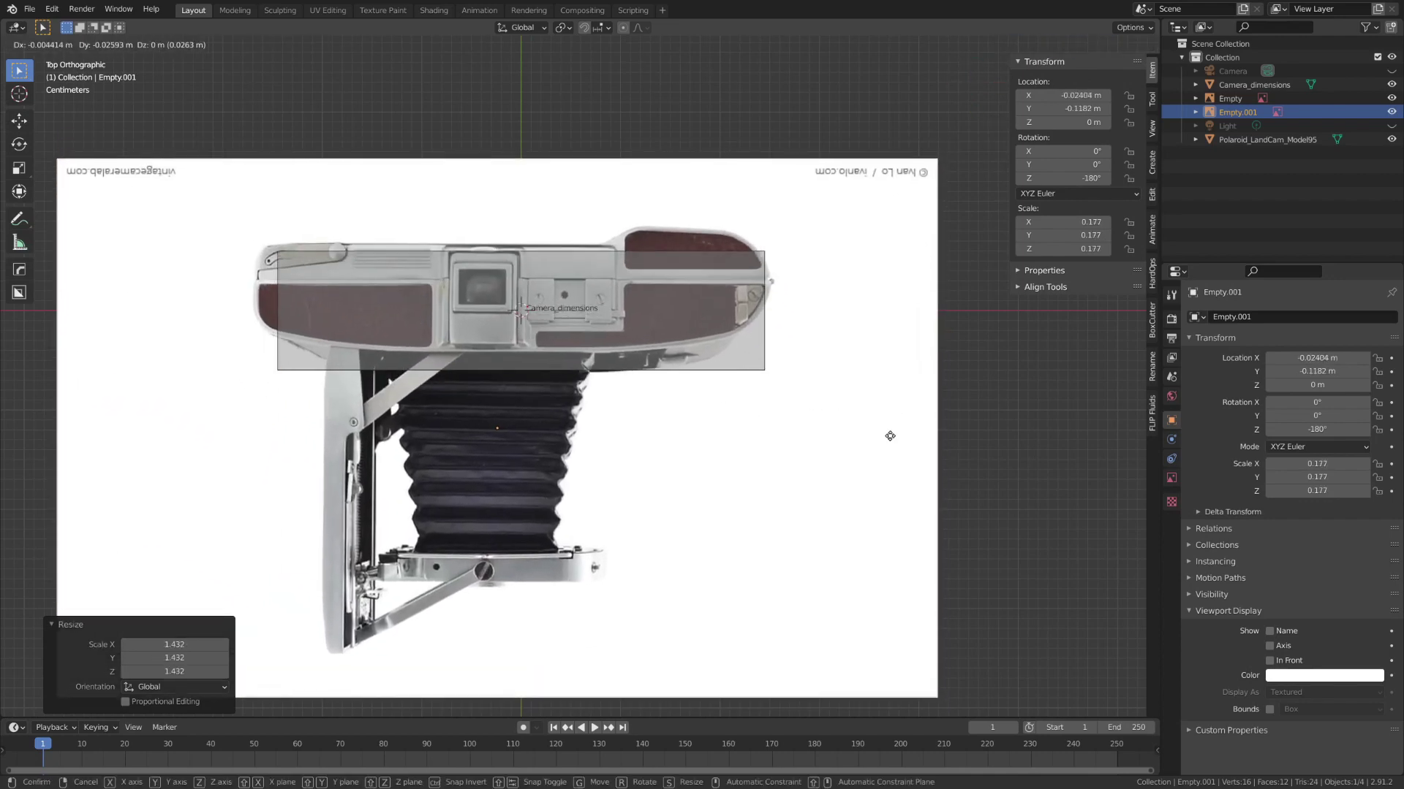
{"action": "left_click", "coordinate": [881, 440]}
{"action": "key", "text": "g"}
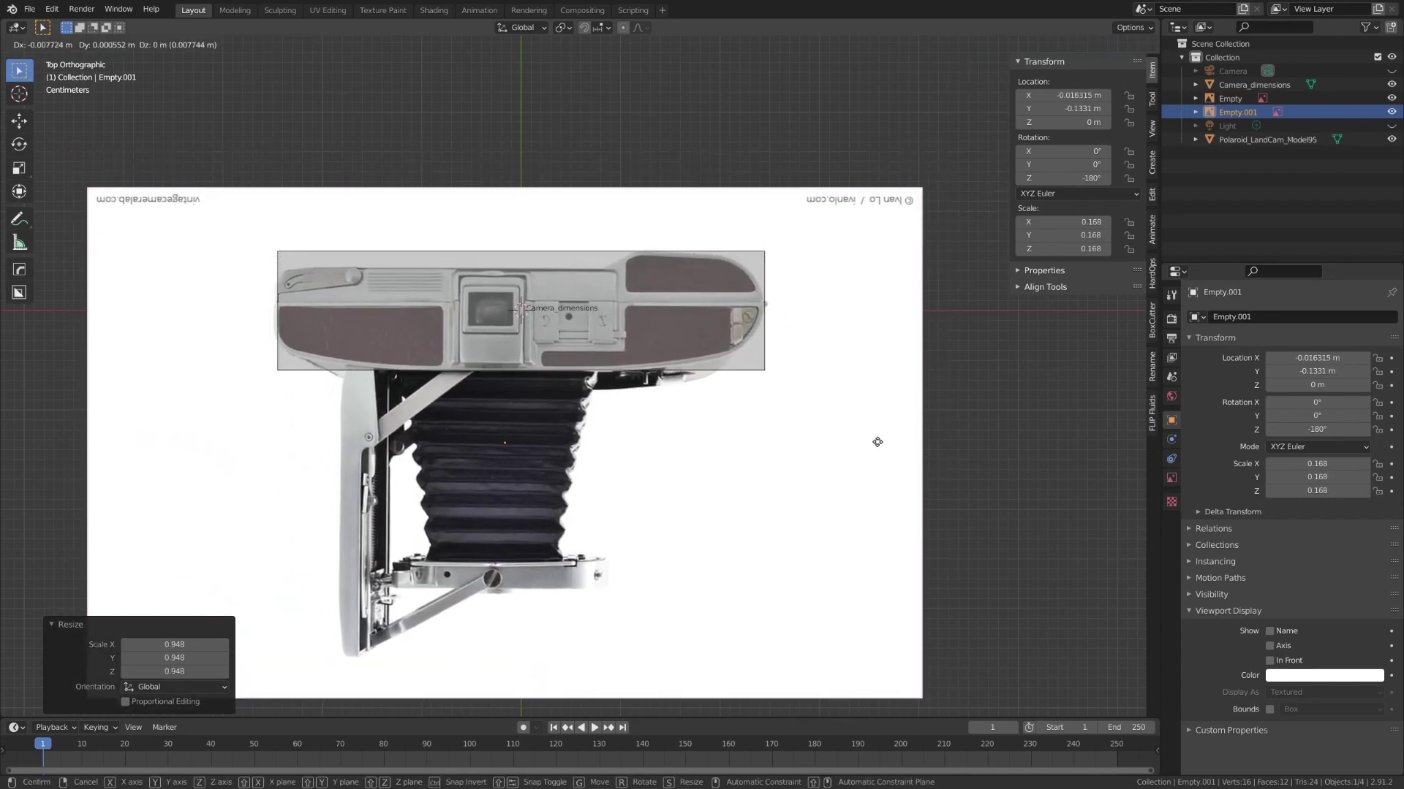
{"action": "left_click", "coordinate": [877, 445]}
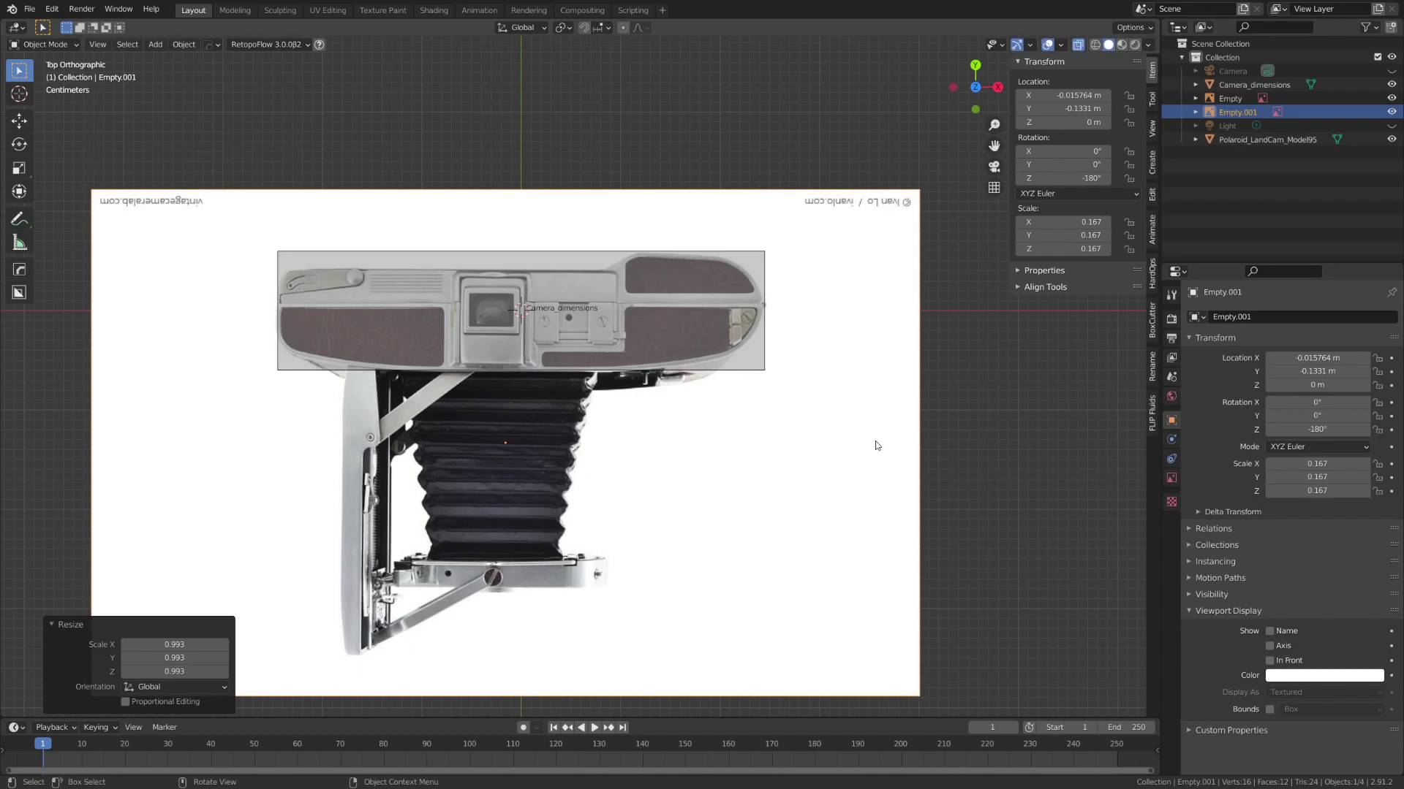
Fine-tune the top reference image's scale to 0.167 and shift it slightly to fit the dimension block's outline.
{"action": "scroll", "coordinate": [878, 444], "scroll_direction": "up", "scroll_amount": 3}
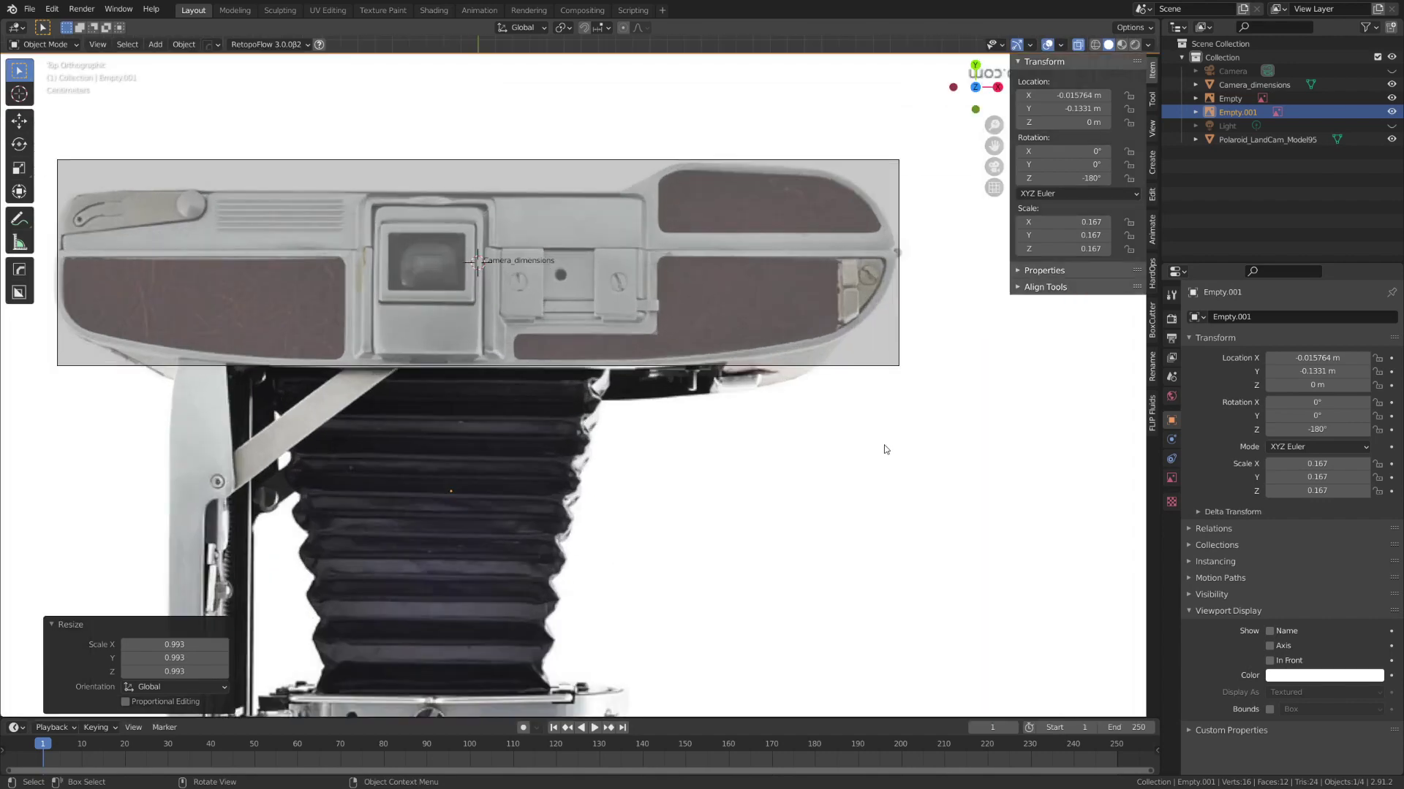
{"action": "key", "text": "s"}
{"action": "left_click", "coordinate": [883, 441]}
{"action": "key", "text": "g"}
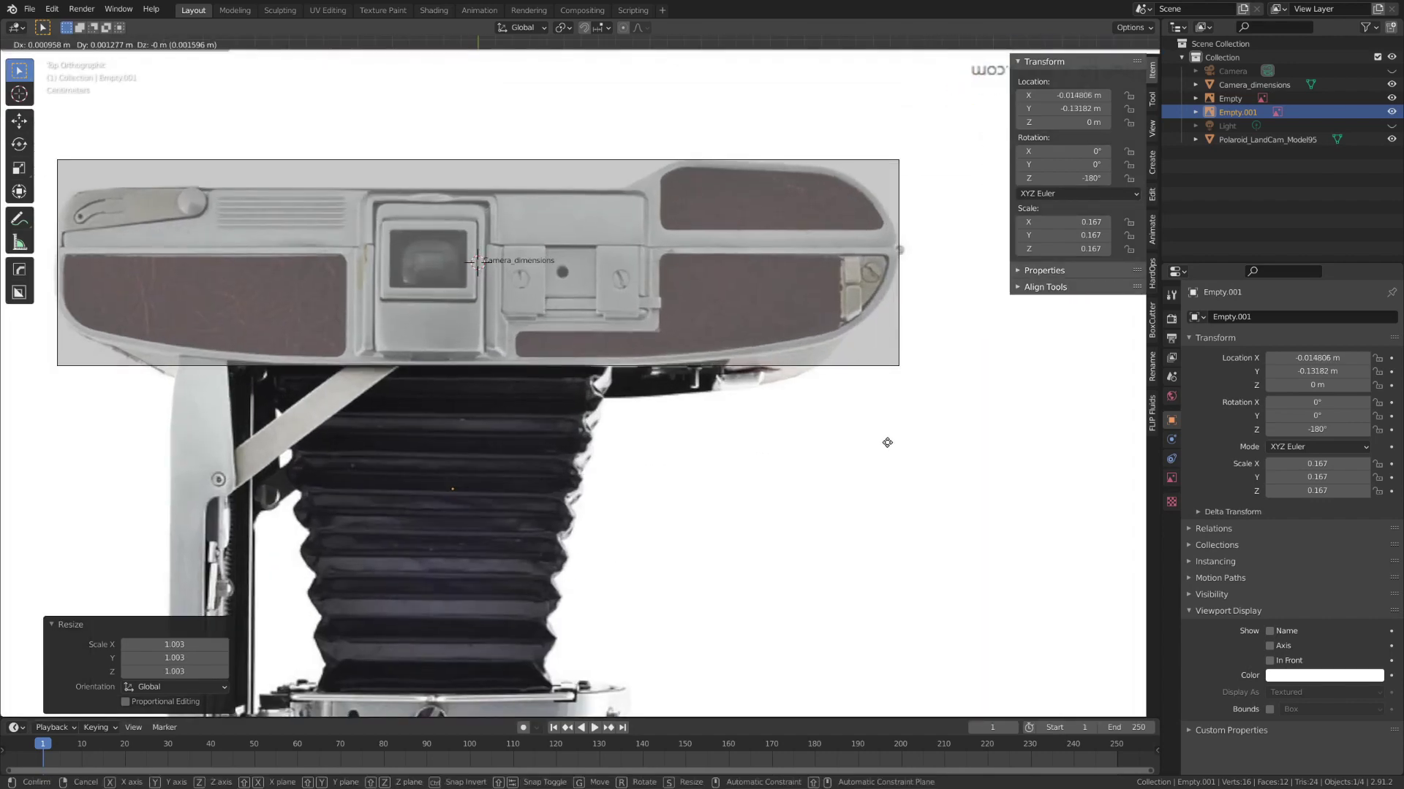
{"action": "left_click", "coordinate": [887, 442]}
Move the top reference image down along Z to about -0.276 m, below the dimension block.
{"action": "scroll", "coordinate": [883, 414], "scroll_direction": "down", "scroll_amount": 3}
{"action": "middle_click_drag", "start_coordinate": [884, 414], "coordinate": [818, 359]}
{"action": "key", "text": "z"}
{"action": "left_click", "coordinate": [871, 504]}
{"action": "middle_click_drag", "start_coordinate": [871, 505], "coordinate": [872, 539]}
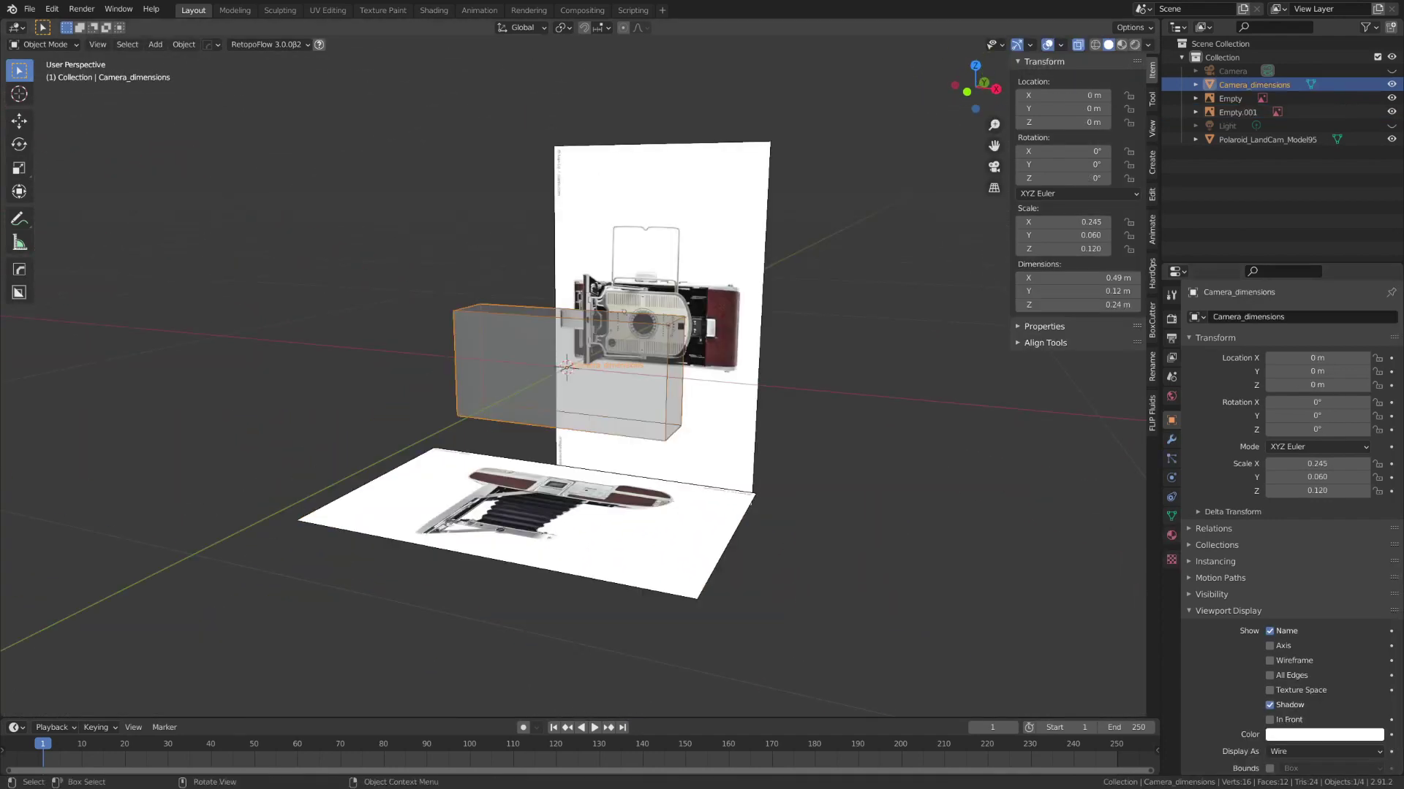
Make Camera_dimensions unselectable, and enter Edit Mode on the Polaroid_LandCam_Model95 mesh.
{"action": "left_click", "coordinate": [1211, 594]}
{"action": "left_click", "coordinate": [1270, 615]}
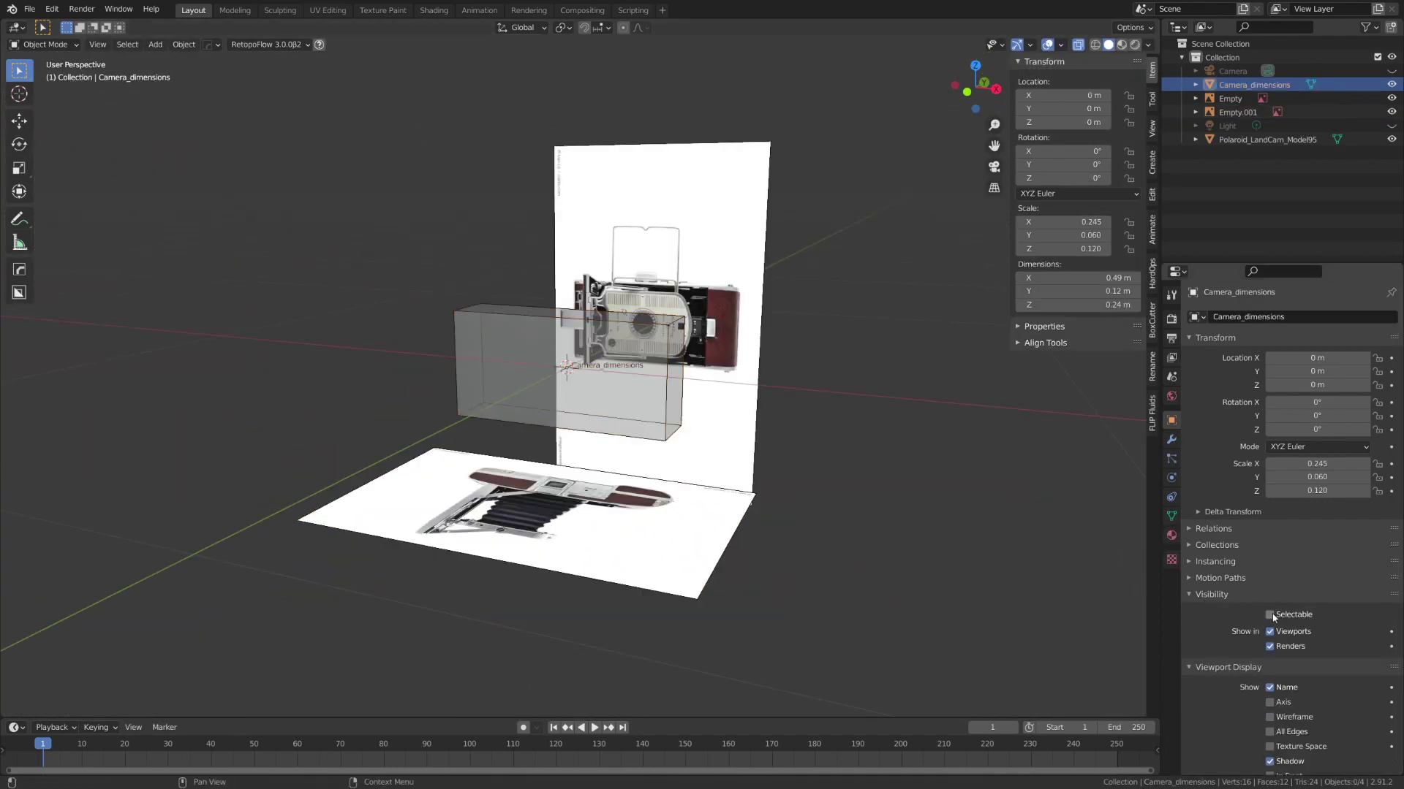
{"action": "left_click", "coordinate": [676, 398]}
{"action": "middle_click_drag", "start_coordinate": [717, 412], "coordinate": [674, 422]}
{"action": "key", "text": "Tab"}
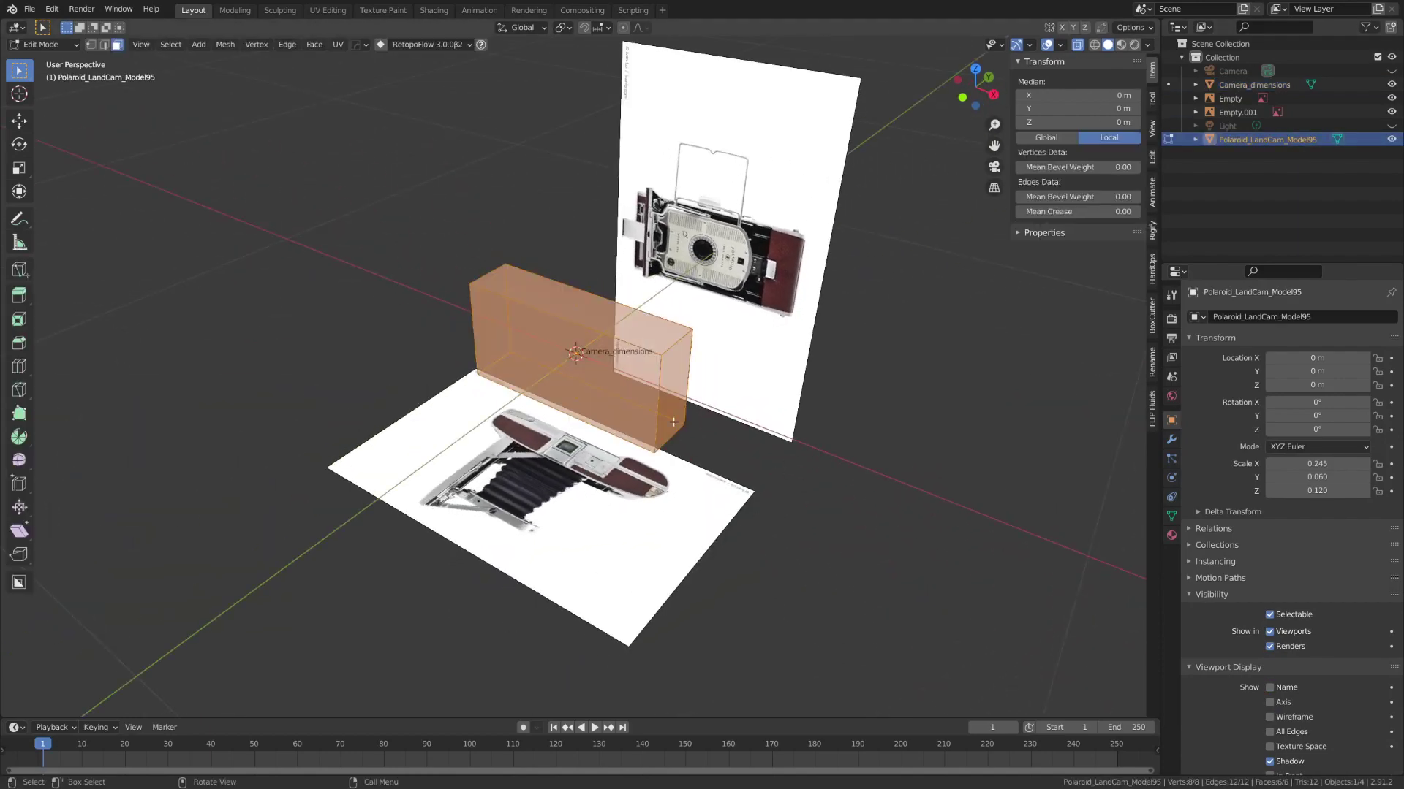
In top view, cut edge loops across the camera body and align two with the ends of the slope on its back edge.
{"action": "key", "text": "KP_7"}
{"action": "scroll", "coordinate": [868, 404], "scroll_direction": "up", "scroll_amount": 8}
{"action": "scroll", "coordinate": [868, 404], "scroll_direction": "down", "scroll_amount": 2}
{"action": "middle_click_drag", "start_coordinate": [867, 404], "coordinate": [726, 406], "text": "shift"}
{"action": "key", "text": "ctrl+r"}
{"action": "double_click", "coordinate": [705, 344]}
{"action": "middle_click_drag", "start_coordinate": [705, 343], "coordinate": [683, 311]}
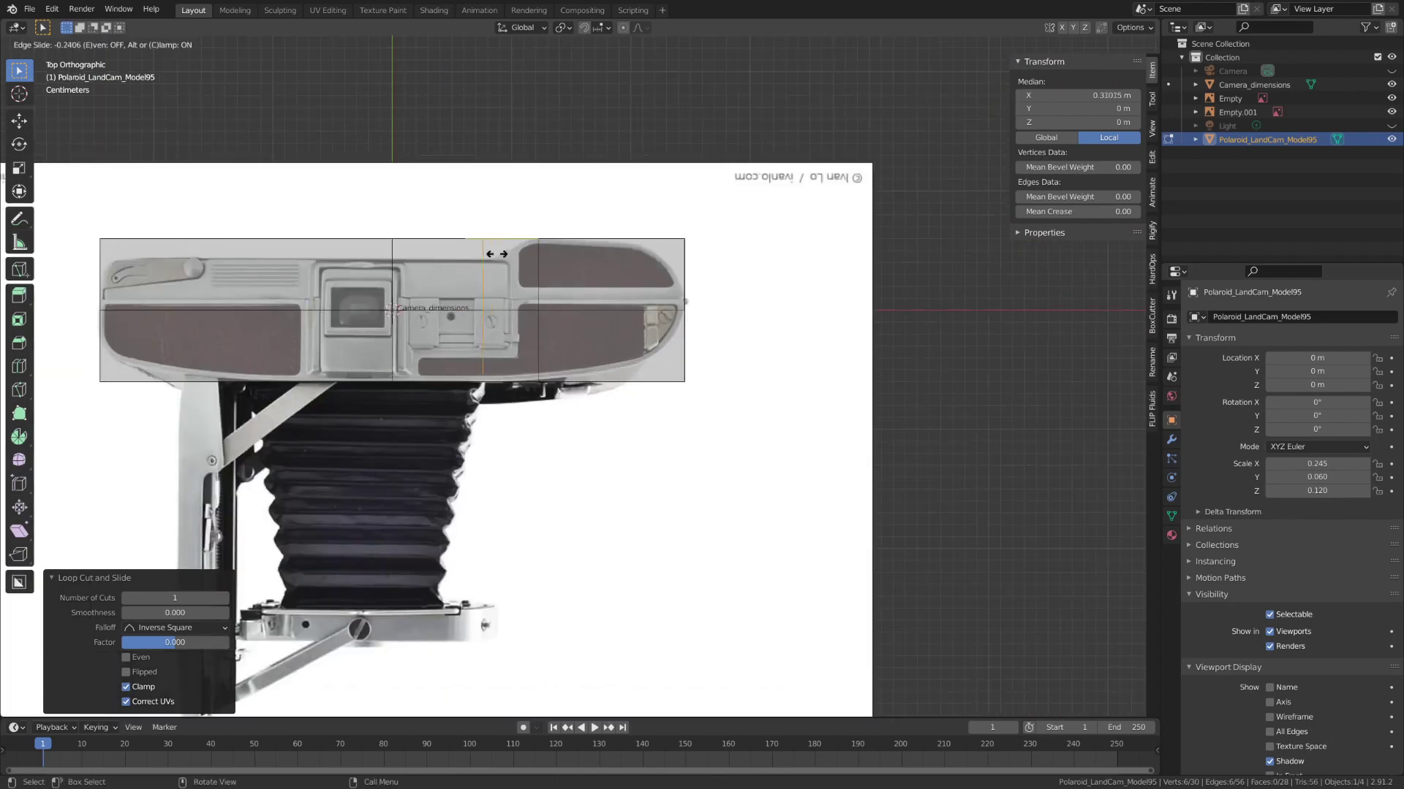
{"action": "left_click", "coordinate": [491, 285]}
{"action": "left_click", "coordinate": [539, 266], "text": "alt"}
{"action": "key", "text": "g"}
{"action": "left_click", "coordinate": [536, 266]}
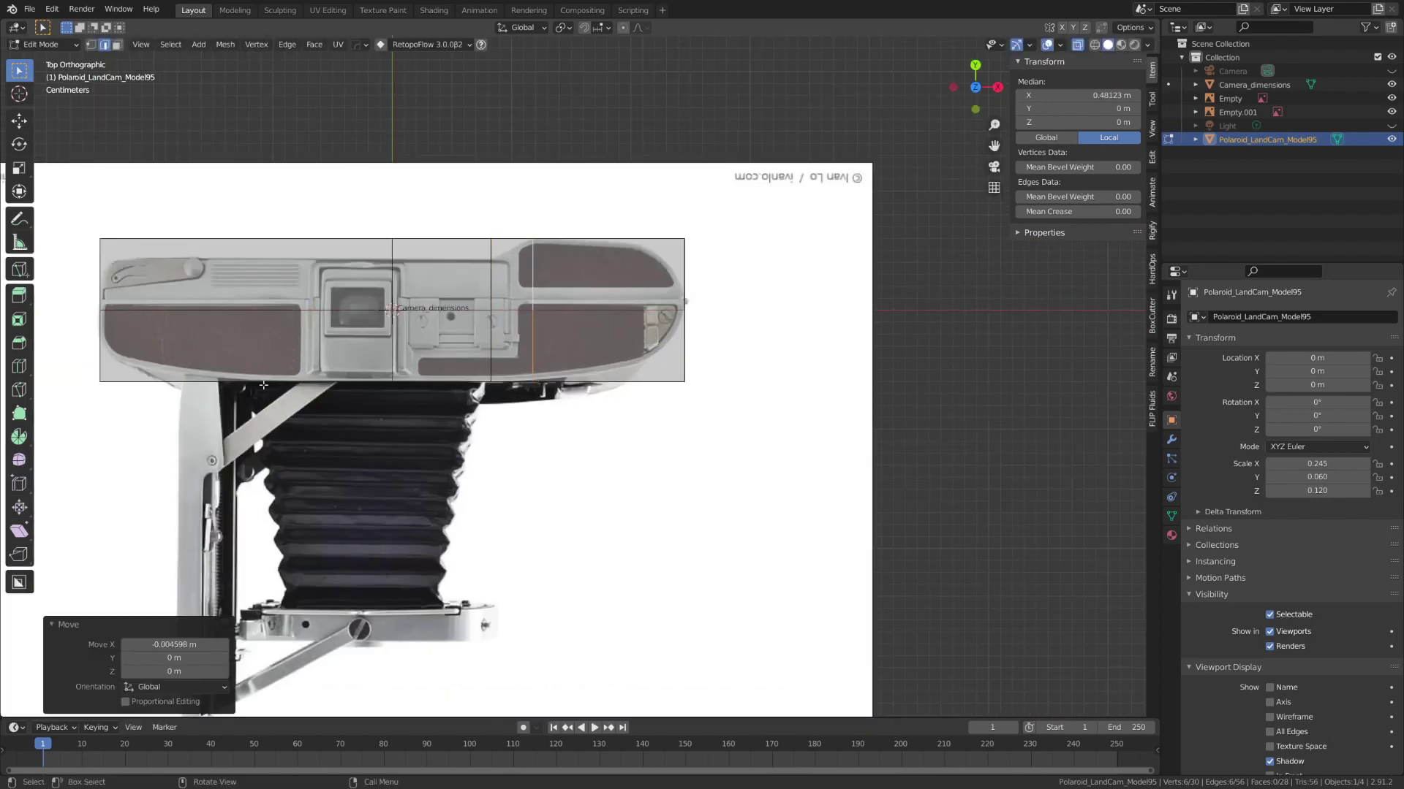
Position edge loops across the body along X to line up with both sides of the viewfinder in the top reference.
{"action": "left_click", "coordinate": [396, 258]}
{"action": "left_click", "coordinate": [396, 260], "text": "alt"}
{"action": "key", "text": "g"}
{"action": "key", "text": "x"}
{"action": "left_click", "coordinate": [397, 261]}
{"action": "middle_click_drag", "start_coordinate": [505, 431], "coordinate": [489, 307]}
{"action": "left_click", "coordinate": [484, 125]}
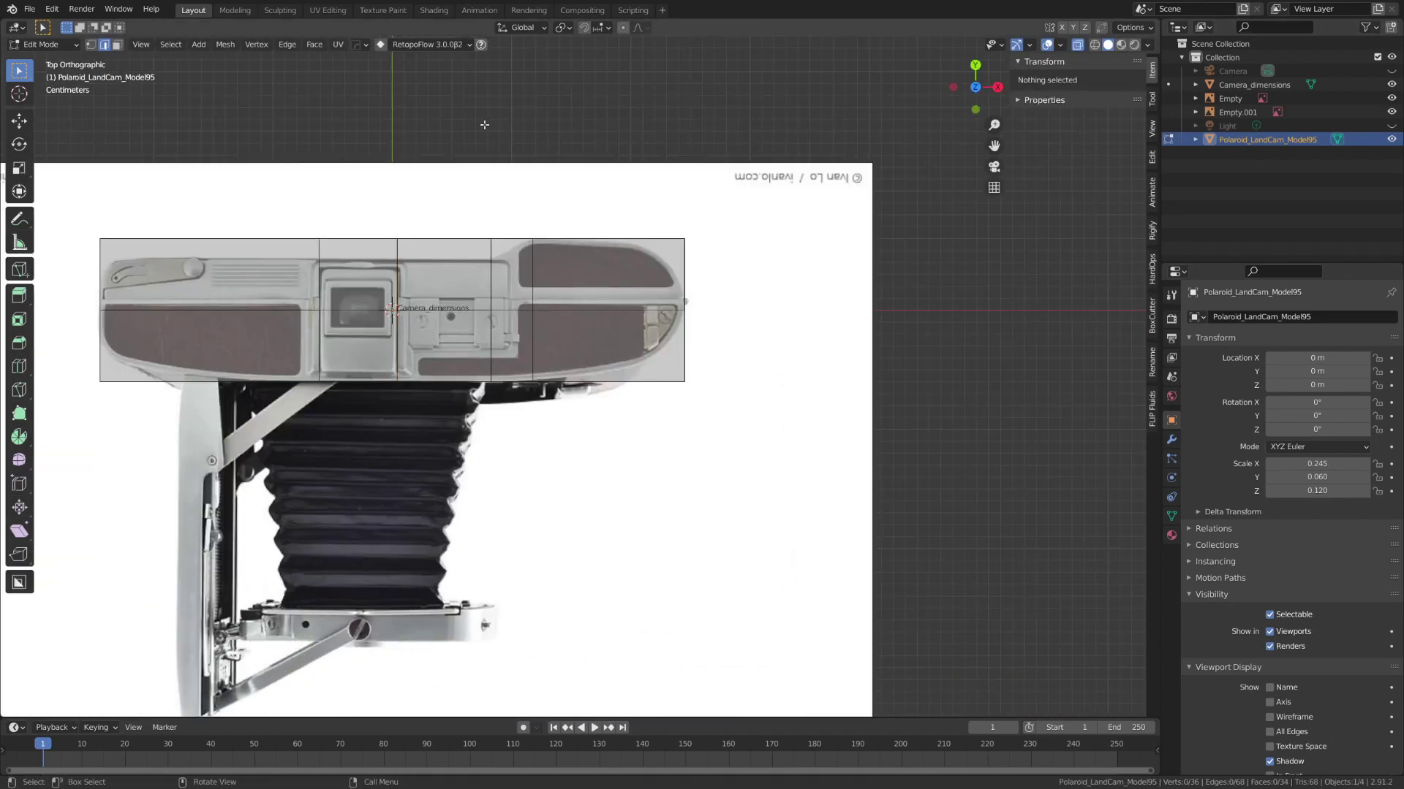
Move the back edge between the body's left end and the slope along Y to match the lower section of the top reference.
{"action": "left_click_drag", "start_coordinate": [79, 193], "coordinate": [498, 275]}
{"action": "key", "text": "g"}
{"action": "key", "text": "y"}
{"action": "left_click", "coordinate": [497, 294]}
{"action": "mouse_move", "coordinate": [497, 294]}
{"action": "middle_mouse_down"}
{"action": "mouse_move", "coordinate": [438, 205]}
{"action": "mouse_move", "coordinate": [495, 293]}
{"action": "middle_mouse_up"}
{"action": "scroll", "coordinate": [574, 376], "scroll_direction": "up", "scroll_amount": 2}
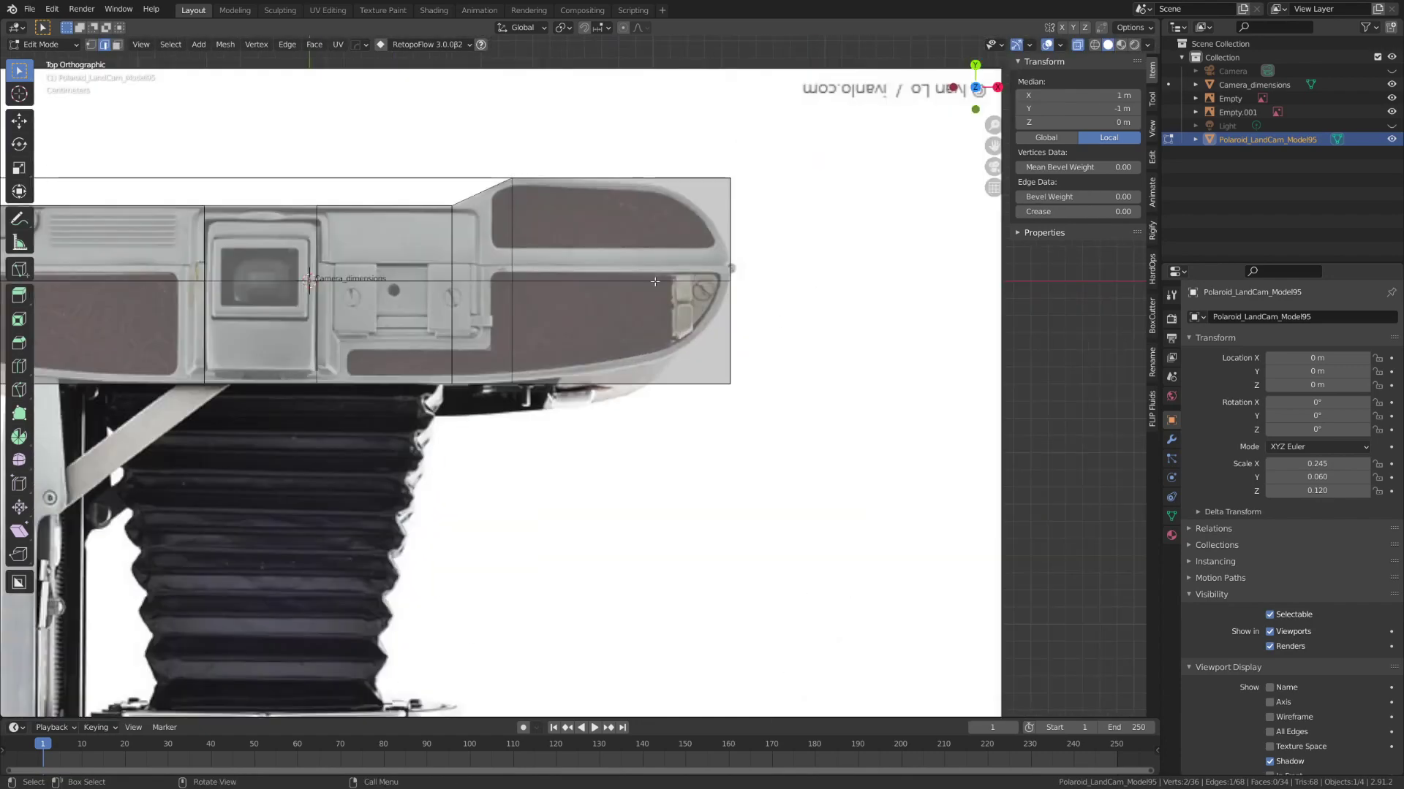
Move the body's lengthwise edge loop along Y onto the seam between the panels in the top reference.
{"action": "scroll", "coordinate": [573, 376], "scroll_direction": "down", "scroll_amount": 1}
{"action": "left_click", "coordinate": [643, 296], "text": "alt"}
{"action": "key", "text": "g"}
{"action": "key", "text": "y"}
{"action": "left_click", "coordinate": [796, 308]}
{"action": "middle_click_drag", "start_coordinate": [796, 308], "coordinate": [739, 215]}
Bevel the vertical edge at the body's front right corner to follow the curve in the top reference.
{"action": "left_click", "coordinate": [723, 495]}
{"action": "middle_click_drag", "start_coordinate": [723, 495], "coordinate": [774, 585], "text": "alt"}
{"action": "key", "text": "ctrl+b"}
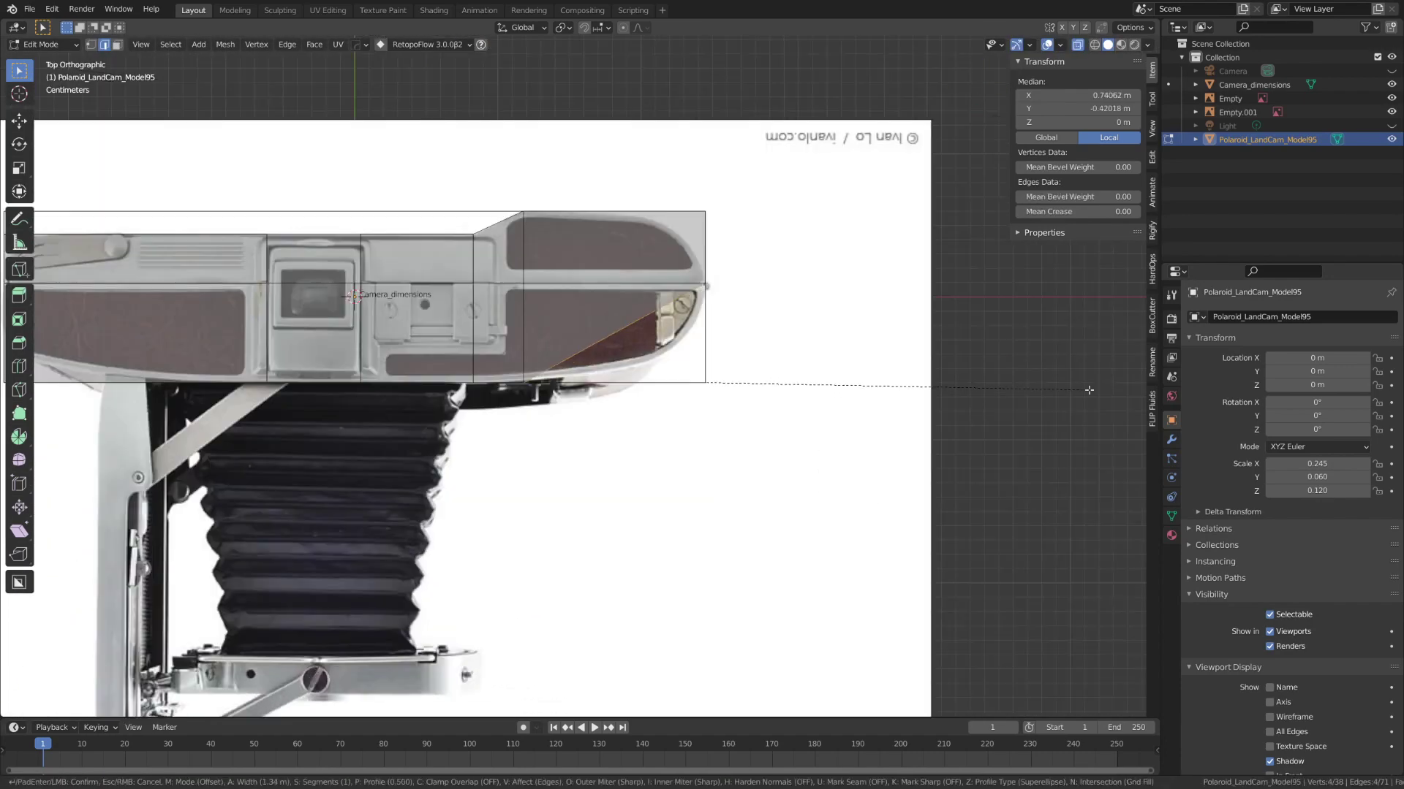
{"action": "left_click", "coordinate": [307, 409]}
{"action": "key", "text": "alt+a"}
Bevel the vertical edge at the body's back right corner to match the rounded end in the top reference.
{"action": "middle_click_drag", "start_coordinate": [314, 407], "coordinate": [344, 337]}
{"action": "left_click", "coordinate": [731, 231]}
{"action": "middle_click_drag", "start_coordinate": [731, 231], "coordinate": [687, 307], "text": "alt"}
{"action": "key", "text": "ctrl+b"}
{"action": "left_click", "coordinate": [1057, 363]}
Bevel the vertical edges at the body's two left corners, using 8 segments and a 0.637 profile on the back one.
{"action": "middle_click_drag", "start_coordinate": [1057, 363], "coordinate": [1118, 497]}
{"action": "scroll", "coordinate": [512, 438], "scroll_direction": "down", "scroll_amount": 4}
{"action": "left_click", "coordinate": [438, 468]}
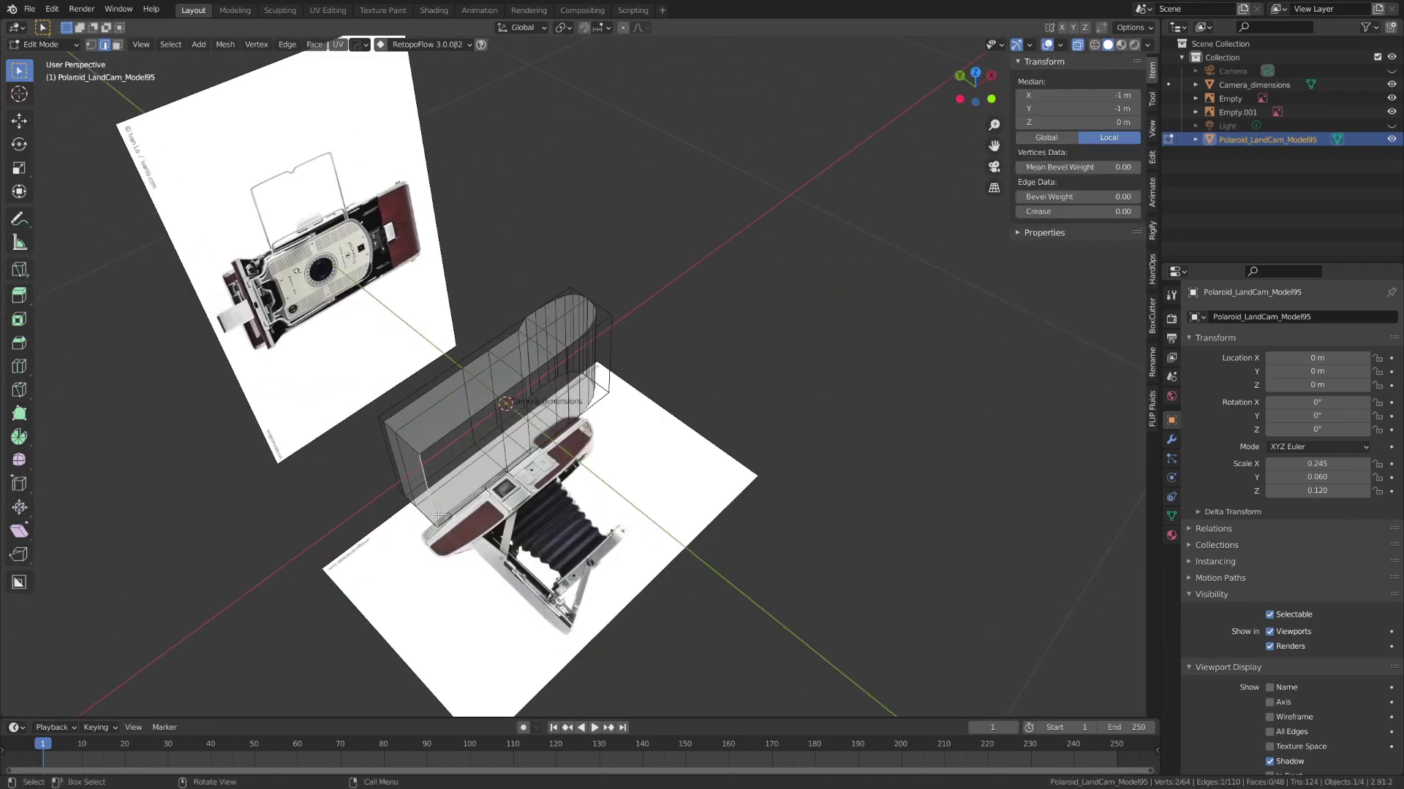
{"action": "middle_click_drag", "start_coordinate": [439, 468], "coordinate": [512, 555], "text": "alt"}
{"action": "scroll", "coordinate": [631, 437], "scroll_direction": "up", "scroll_amount": 5}
{"action": "middle_click_drag", "start_coordinate": [894, 506], "coordinate": [731, 410]}
{"action": "key", "text": "KP_7"}
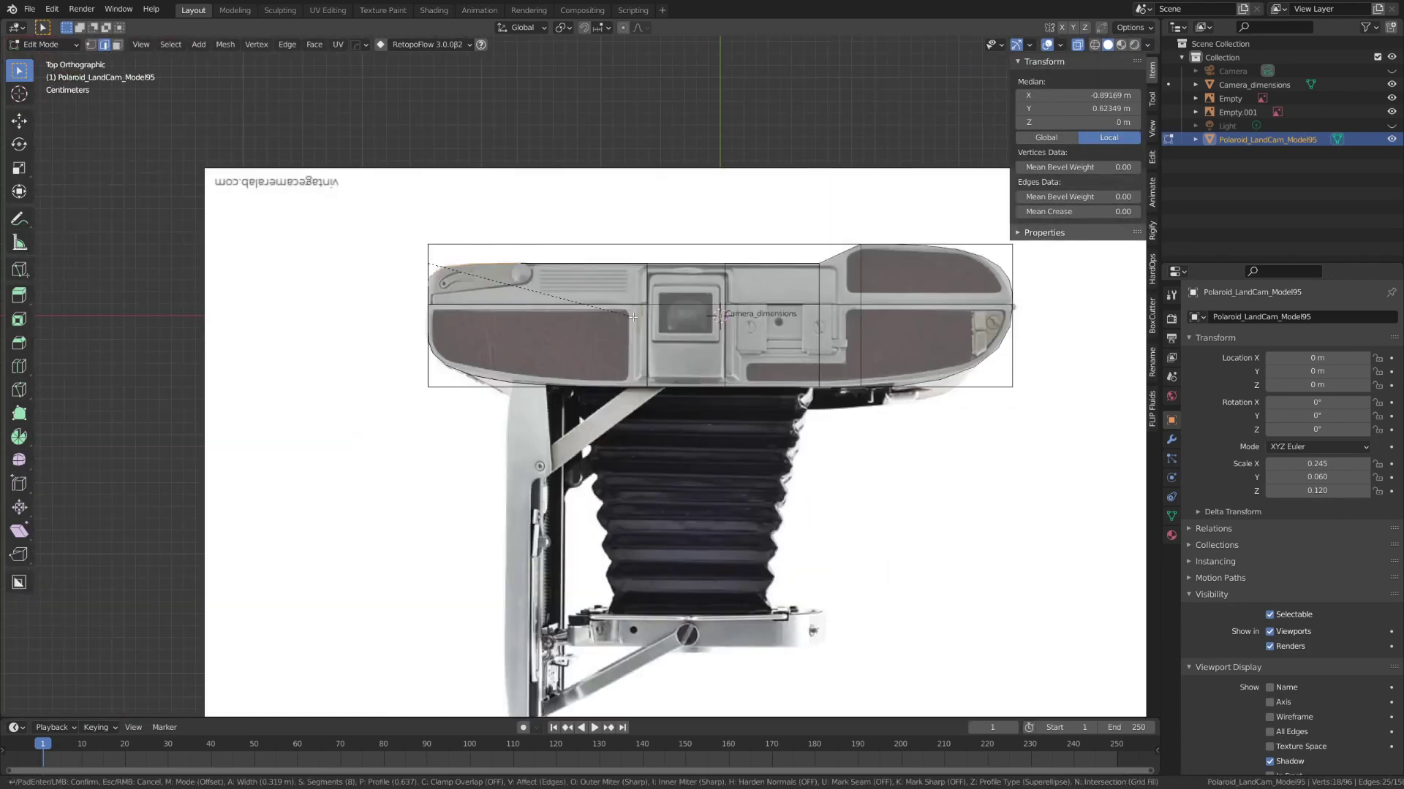
{"action": "left_click", "coordinate": [637, 324]}
Select the whole camera body mesh and merge its overlapping vertices by distance.
{"action": "middle_click_drag", "start_coordinate": [638, 324], "coordinate": [664, 362]}
{"action": "key", "text": "l"}
{"action": "key", "text": "1"}
{"action": "scroll", "coordinate": [664, 361], "scroll_direction": "up", "scroll_amount": 4}
{"action": "scroll", "coordinate": [665, 361], "scroll_direction": "down", "scroll_amount": 4}
{"action": "left_click", "coordinate": [224, 44]}
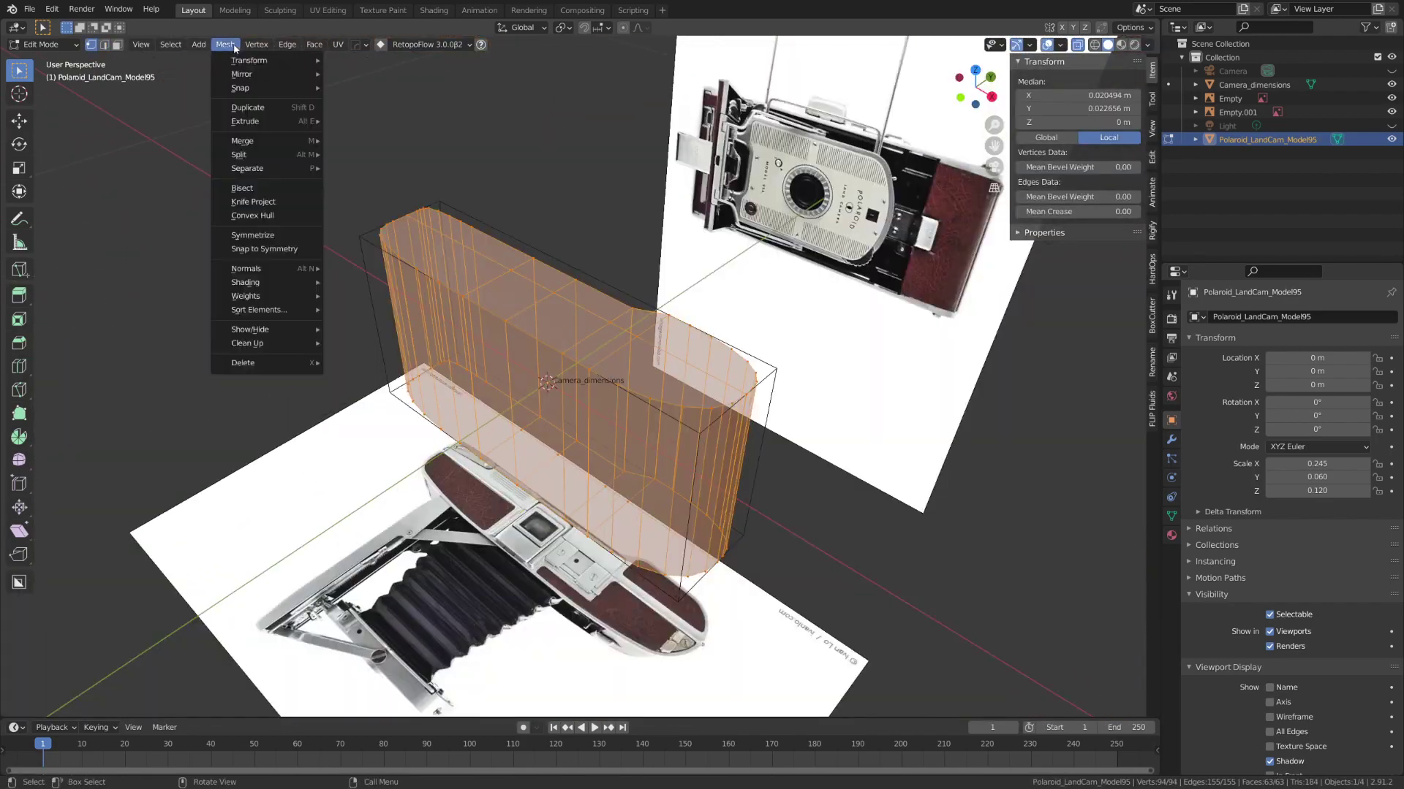
{"action": "left_click", "coordinate": [329, 458]}
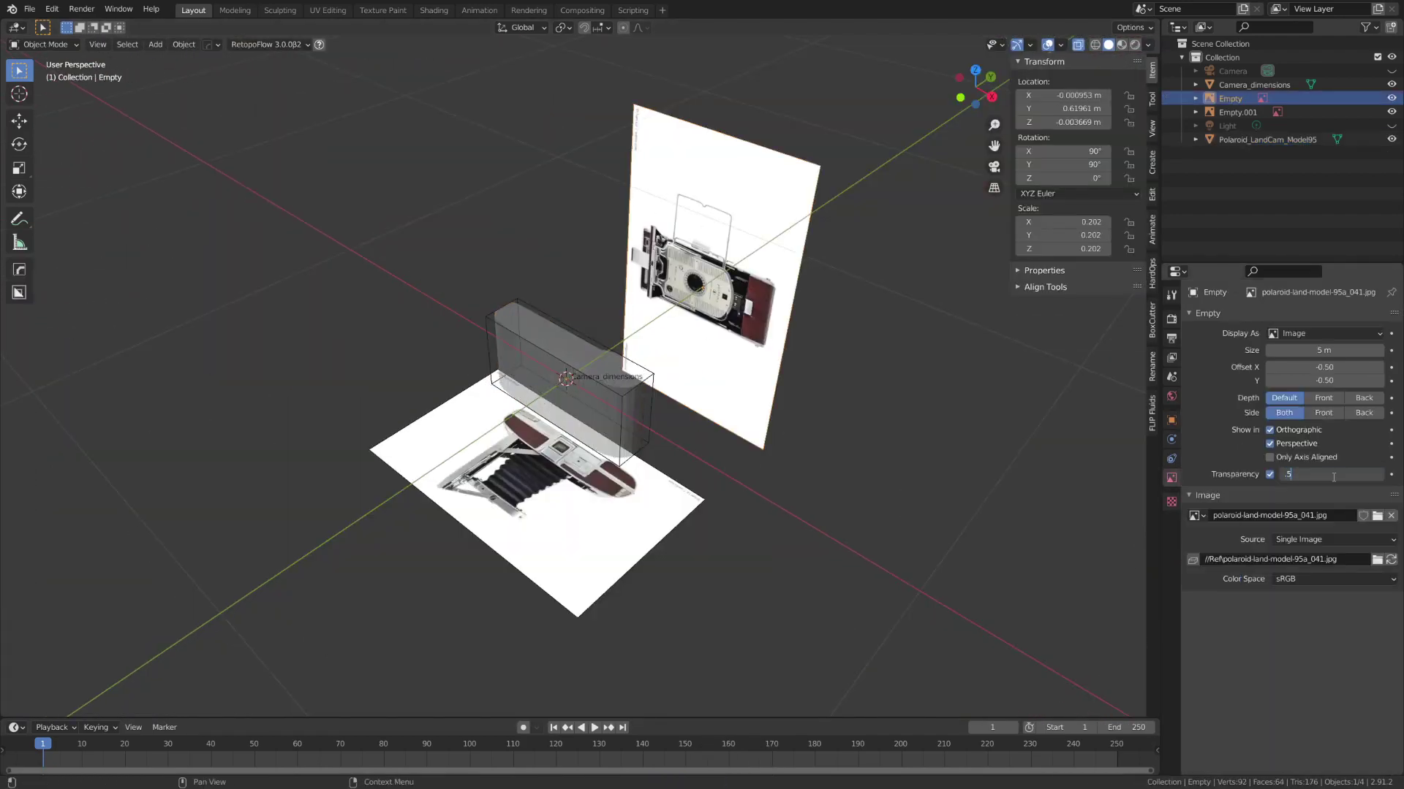
Enable transparency on both reference images, setting the front one to 0.5.
{"action": "key", "text": "Return"}
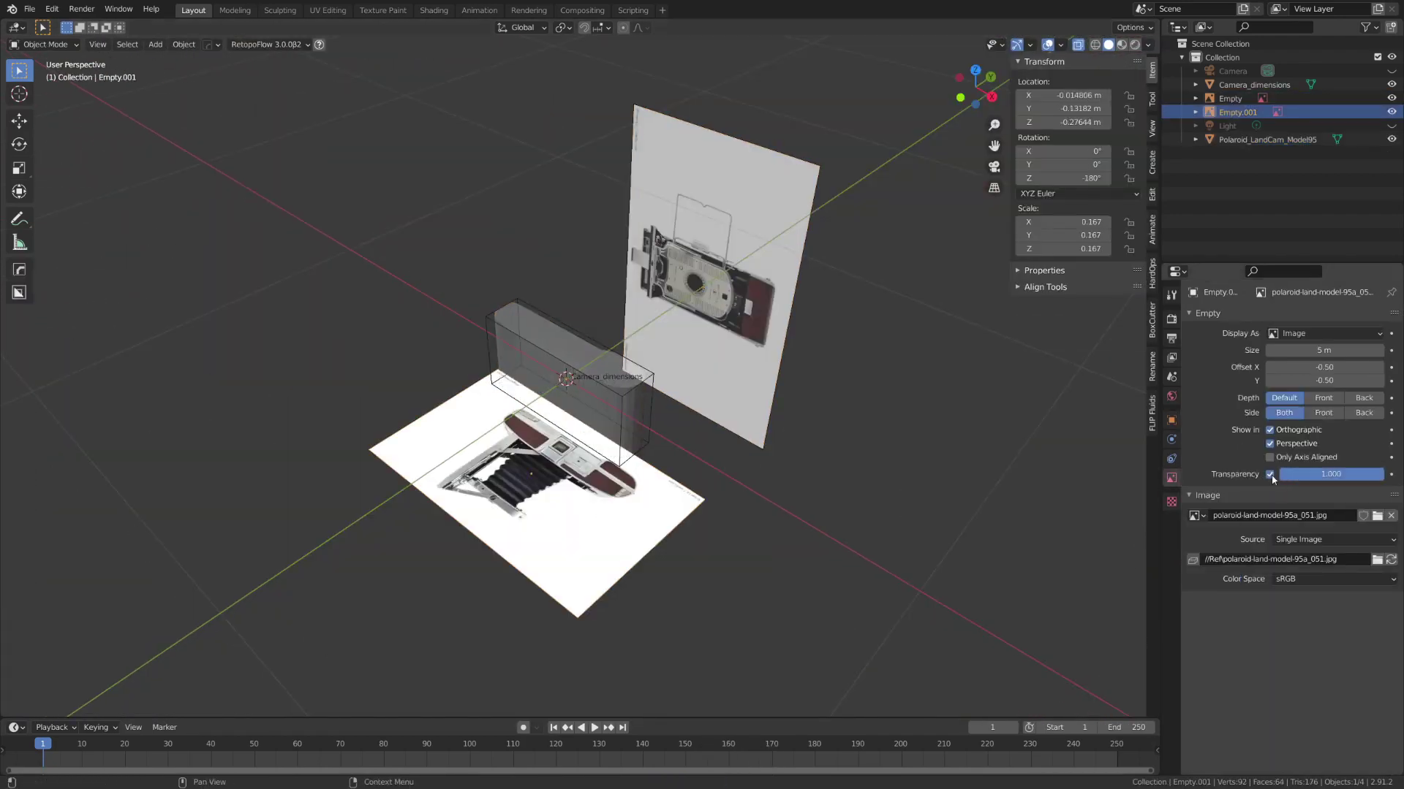
{"action": "middle_click_drag", "start_coordinate": [702, 365], "coordinate": [734, 367]}
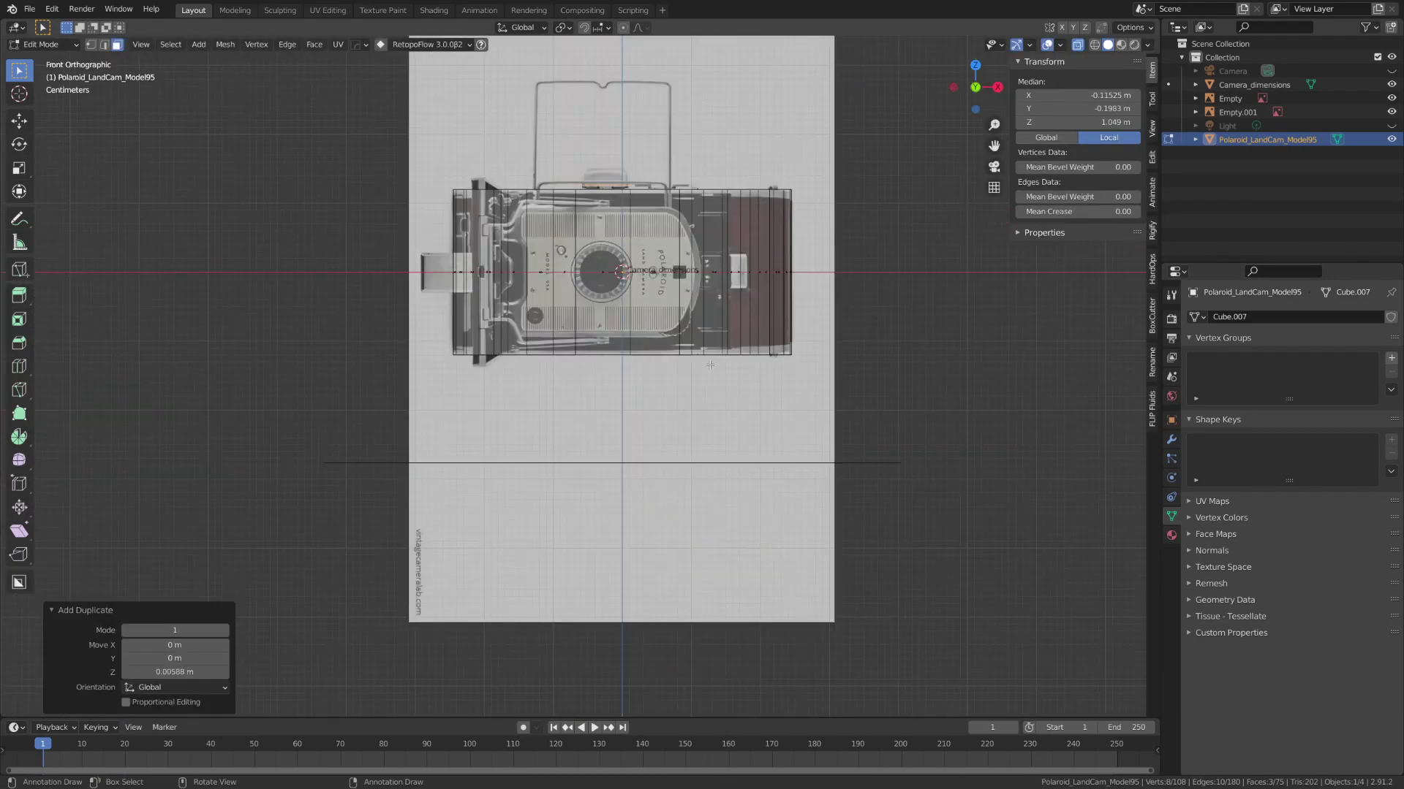
Raise the duplicated viewfinder faces along Z above the body's top and build them into a block.
{"action": "key", "text": "g"}
{"action": "key", "text": "z"}
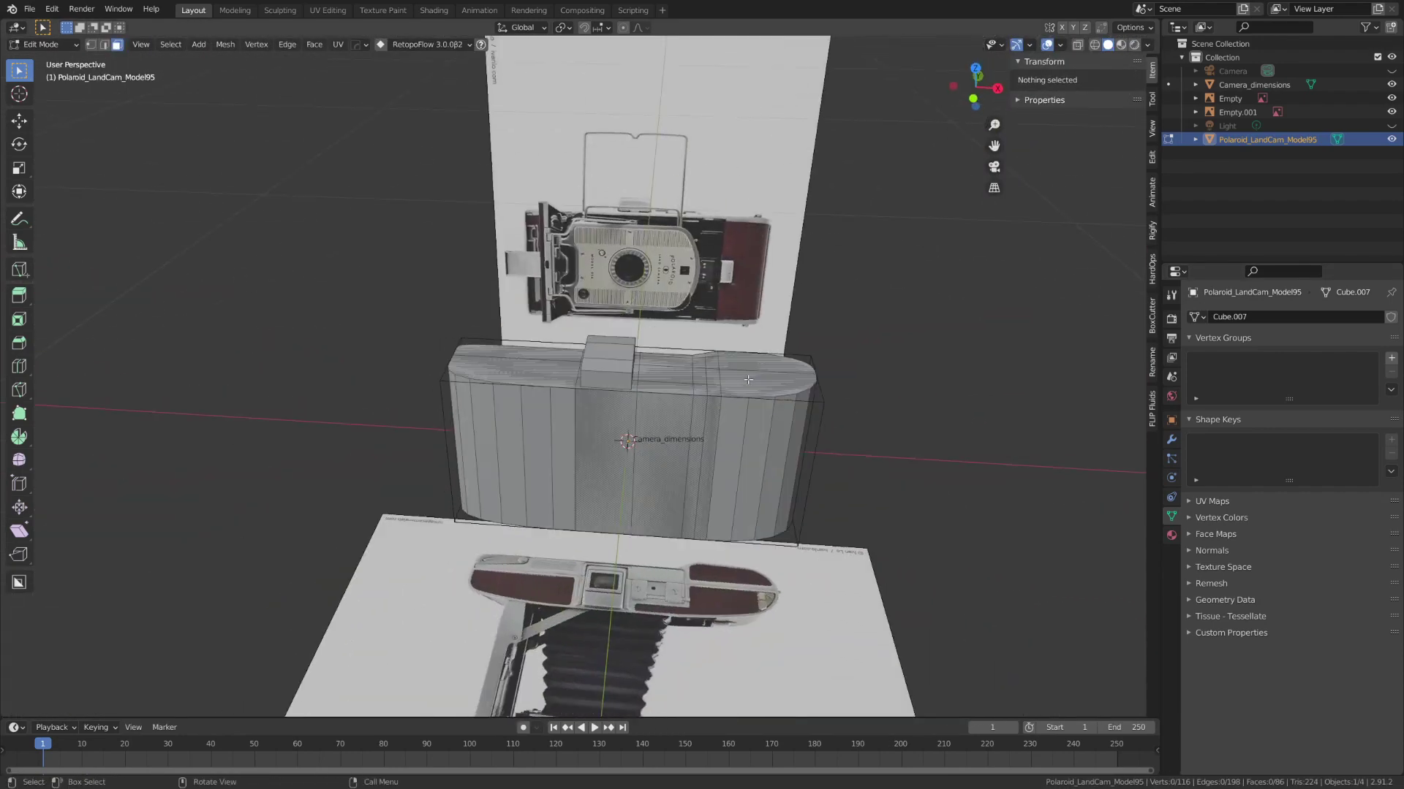
{"action": "middle_click_drag", "start_coordinate": [747, 379], "coordinate": [601, 405]}
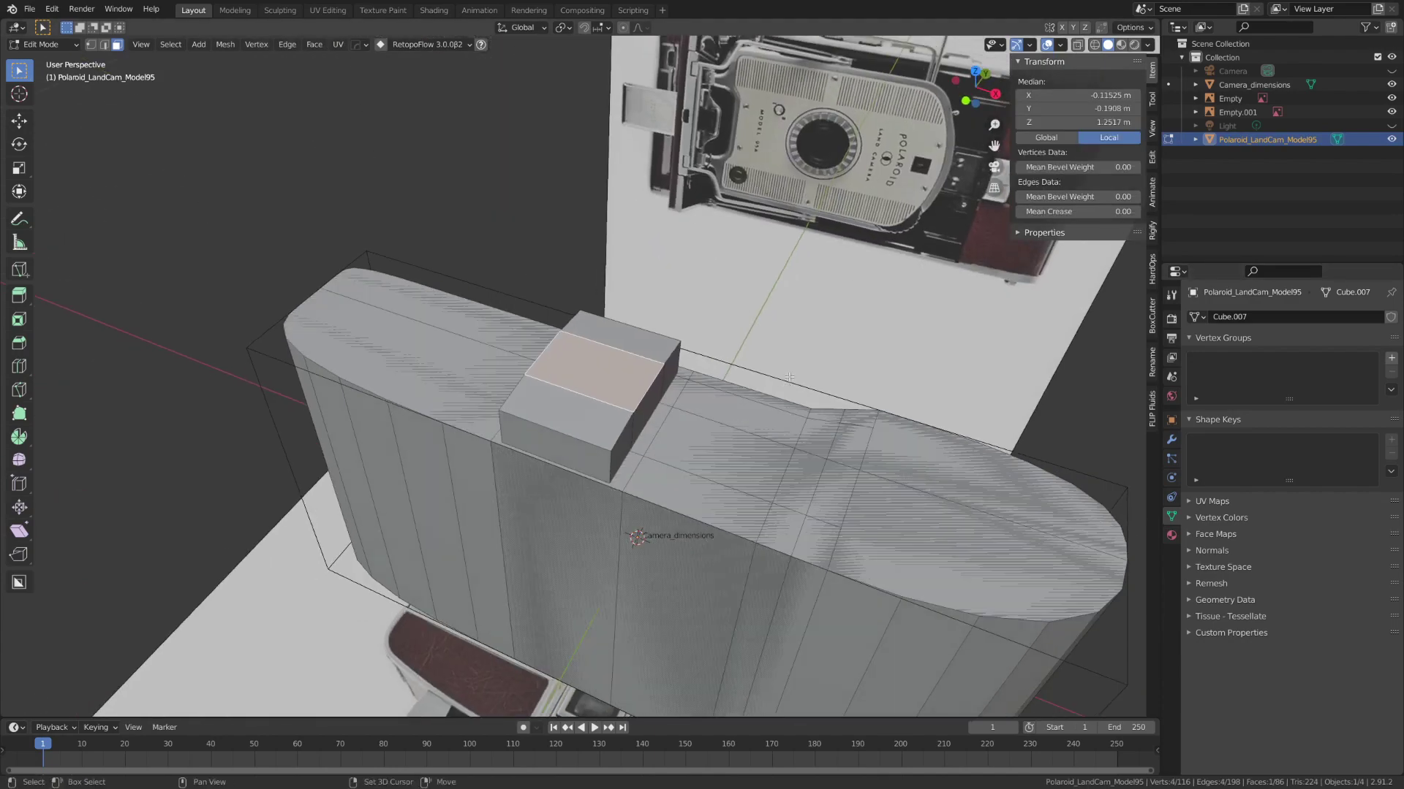
Duplicate the middle face on top of the viewfinder block and place the copy.
{"action": "key", "text": "shift+d"}
{"action": "left_click", "coordinate": [807, 372]}
{"action": "scroll", "coordinate": [806, 372], "scroll_direction": "down", "scroll_amount": 5}
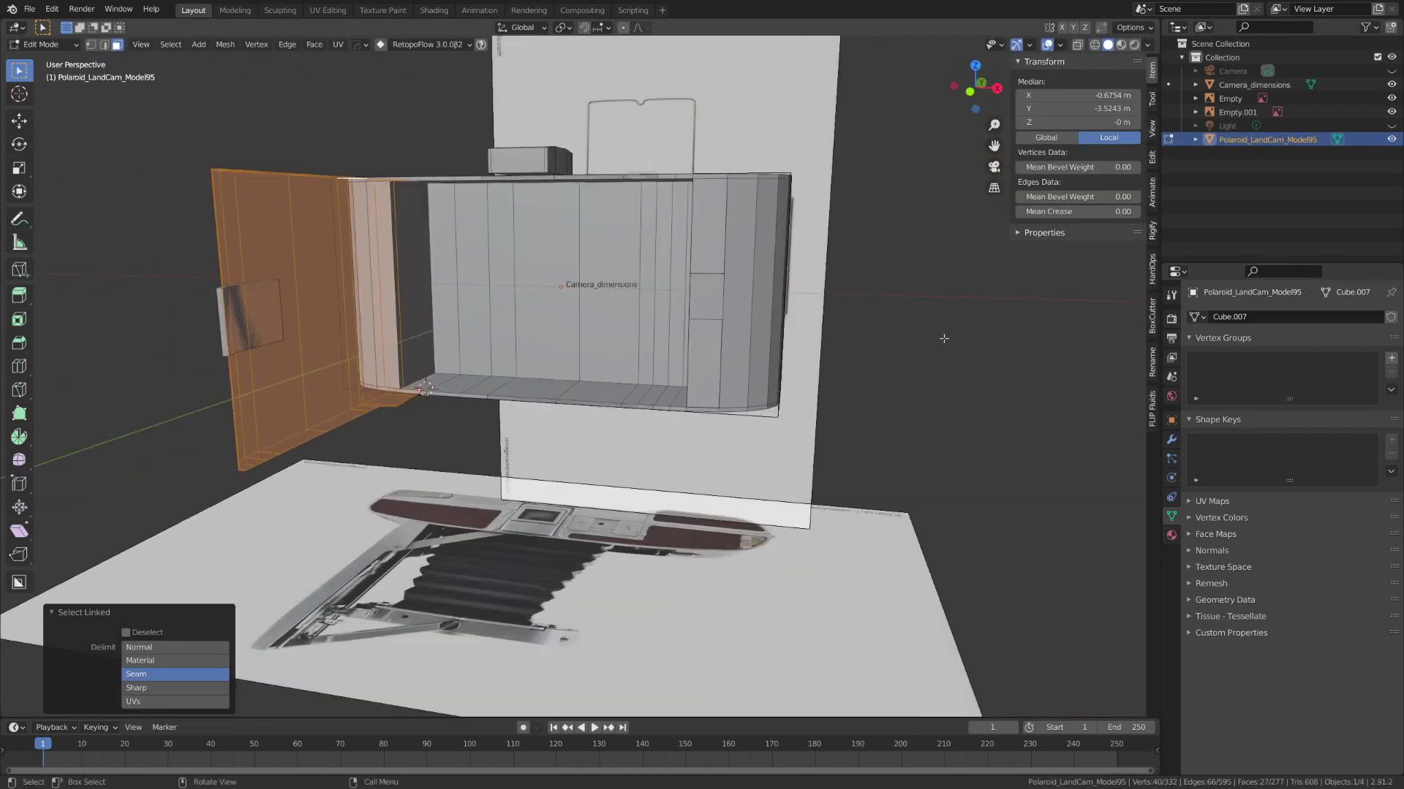
{"action": "middle_click_drag", "start_coordinate": [841, 380], "coordinate": [899, 329]}
{"action": "scroll", "coordinate": [811, 322], "scroll_direction": "down", "scroll_amount": 4}
{"action": "scroll", "coordinate": [899, 329], "scroll_direction": "up", "scroll_amount": 4}
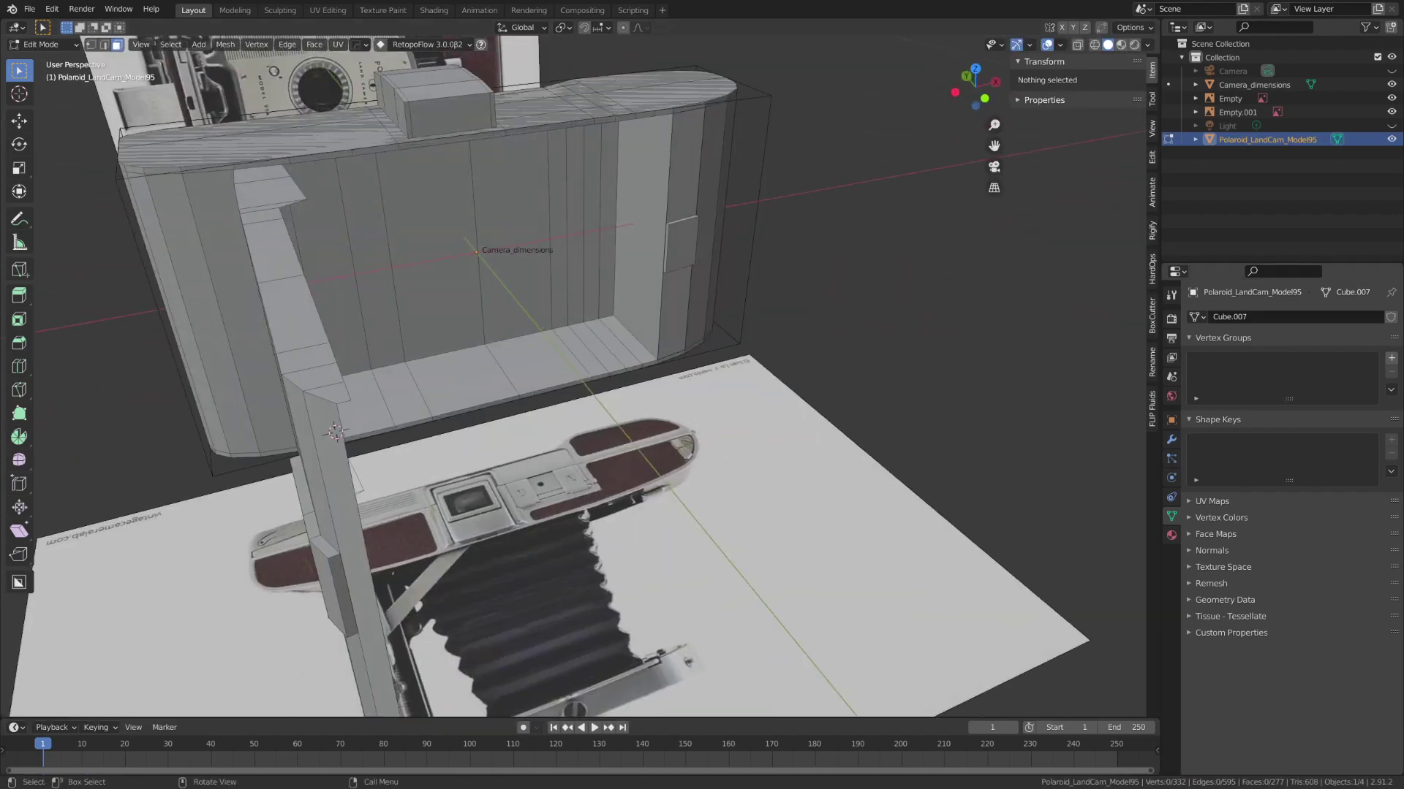
Extrude the small latch plate at the right side of the body's opening, and extrude its adjoining face around the corner.
{"action": "left_click", "coordinate": [690, 230]}
{"action": "middle_click_drag", "start_coordinate": [804, 307], "coordinate": [763, 241]}
{"action": "key", "text": "e"}
{"action": "left_click", "coordinate": [858, 257]}
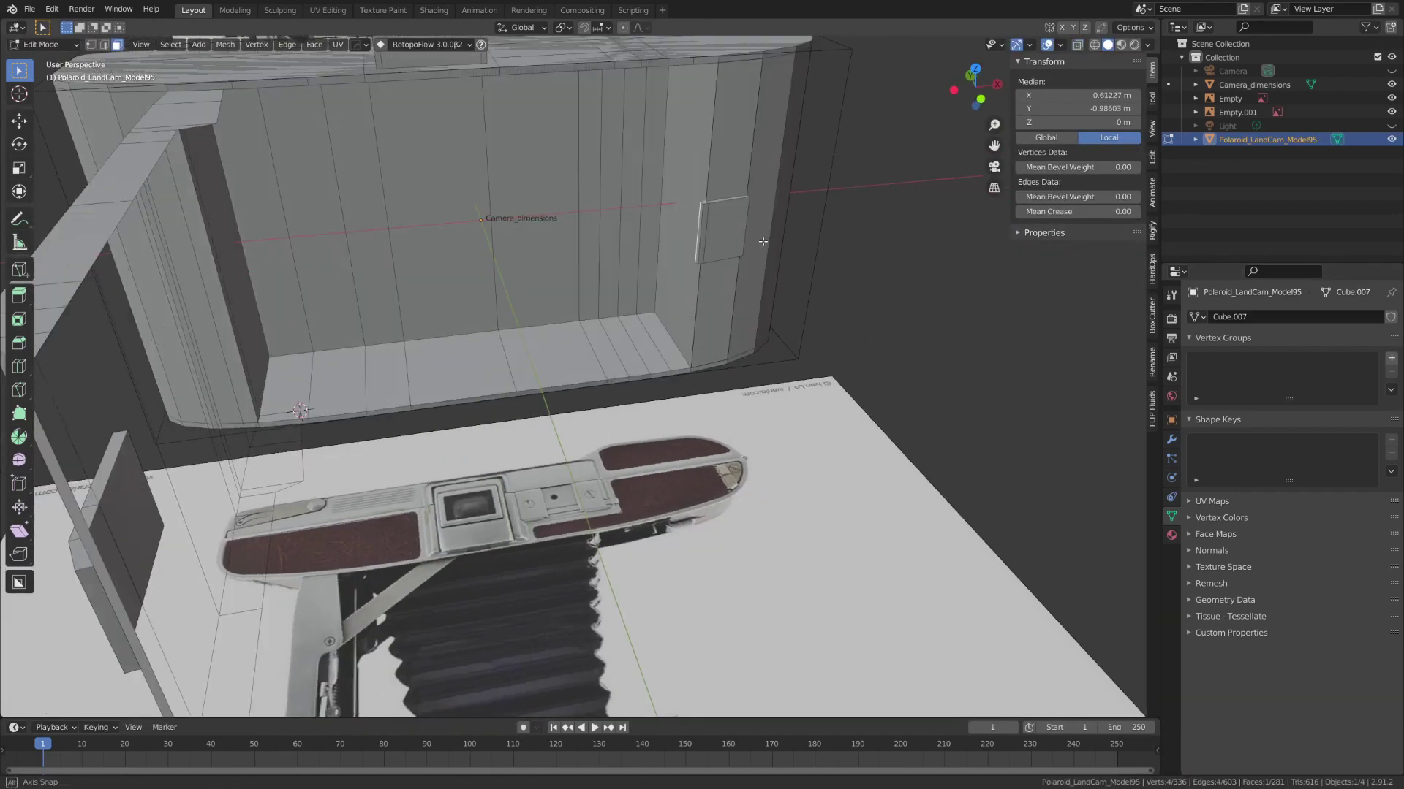
{"action": "left_click", "coordinate": [739, 197]}
{"action": "middle_click_drag", "start_coordinate": [738, 157], "coordinate": [758, 213]}
{"action": "key", "text": "e"}
{"action": "left_click", "coordinate": [608, 164]}
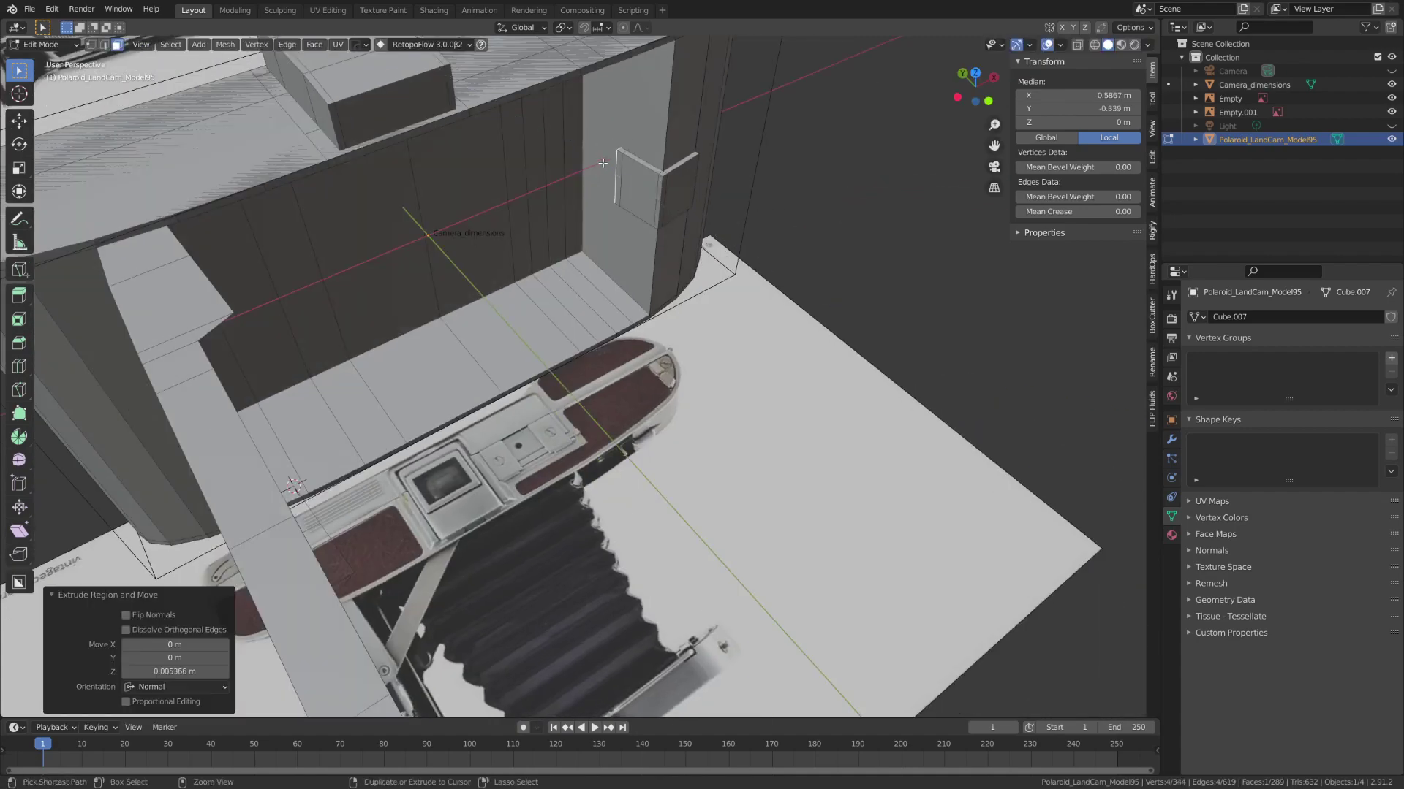
{"action": "left_click", "coordinate": [608, 165]}
{"action": "middle_click_drag", "start_coordinate": [608, 165], "coordinate": [365, 184]}
{"action": "left_click", "coordinate": [364, 184], "text": "ctrl"}
{"action": "middle_click_drag", "start_coordinate": [585, 219], "coordinate": [585, 146]}
{"action": "key", "text": "g"}
{"action": "key", "text": "y"}
{"action": "left_click", "coordinate": [802, 238]}
{"action": "key", "text": "g"}
{"action": "key", "text": "y"}
{"action": "left_click", "coordinate": [658, 234]}
{"action": "key", "text": "ctrl+z"}
{"action": "key", "text": "ctrl+z"}
{"action": "key", "text": "ctrl+z"}
{"action": "key", "text": "ctrl+z"}
{"action": "key", "text": "ctrl+z"}
{"action": "key", "text": "ctrl+z"}
Flatten the selected latch faces along Y with a scale of 0, extrude the latch inward twice, and shift its end along X.
{"action": "key", "text": "s"}
{"action": "key", "text": "y"}
{"action": "key", "text": "0"}
{"action": "left_click", "coordinate": [654, 212]}
{"action": "key", "text": "e"}
{"action": "left_click", "coordinate": [636, 176]}
{"action": "key", "text": "e"}
{"action": "left_click", "coordinate": [621, 182]}
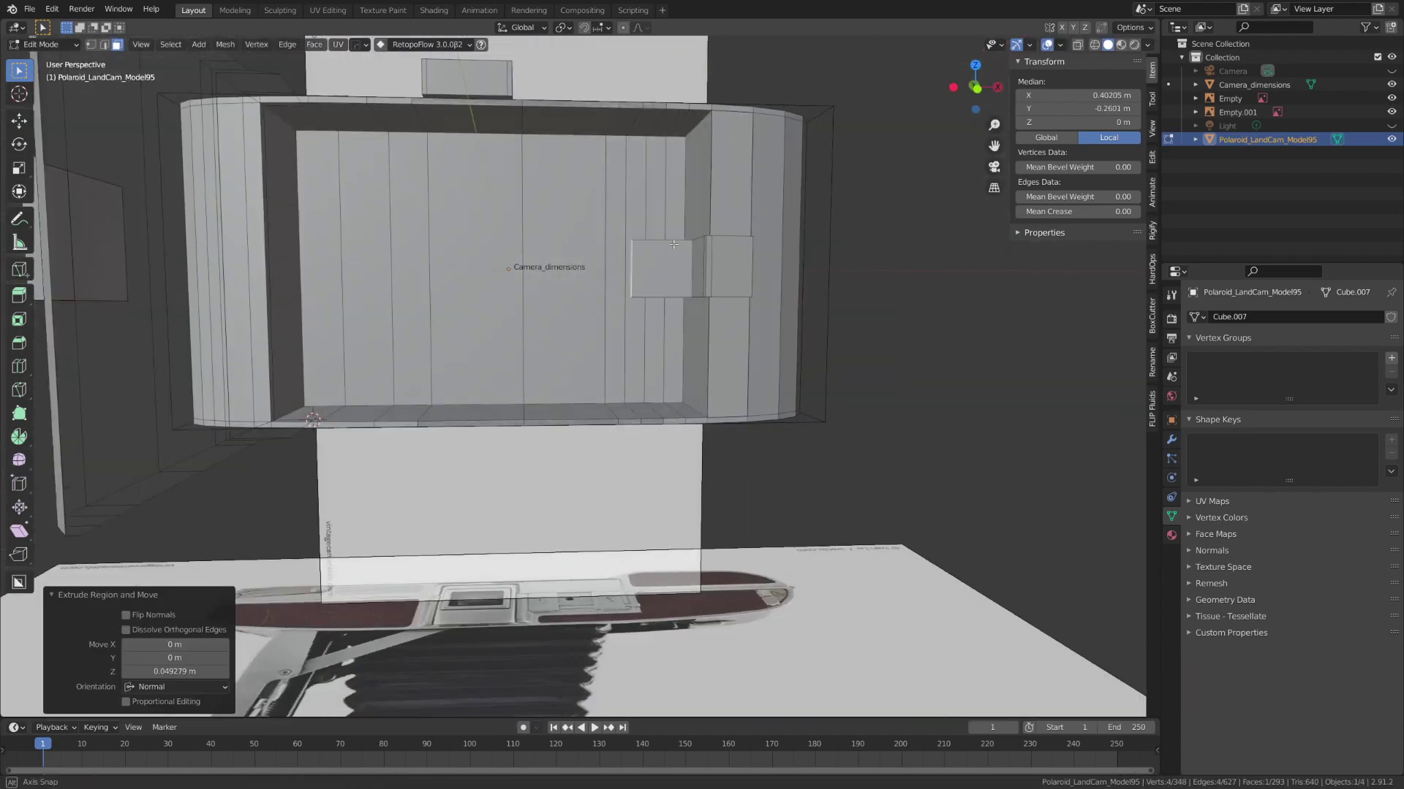
{"action": "key", "text": "g"}
{"action": "key", "text": "x"}
{"action": "left_click", "coordinate": [688, 171]}
Select the run of faces across the body's inner back wall and move them along Y.
{"action": "left_click", "coordinate": [688, 171]}
{"action": "left_click", "coordinate": [314, 191], "text": "ctrl"}
{"action": "key", "text": "g"}
{"action": "key", "text": "y"}
{"action": "middle_click_drag", "start_coordinate": [585, 204], "coordinate": [651, 215]}
{"action": "left_click", "coordinate": [761, 275]}
{"action": "left_click", "coordinate": [651, 215]}
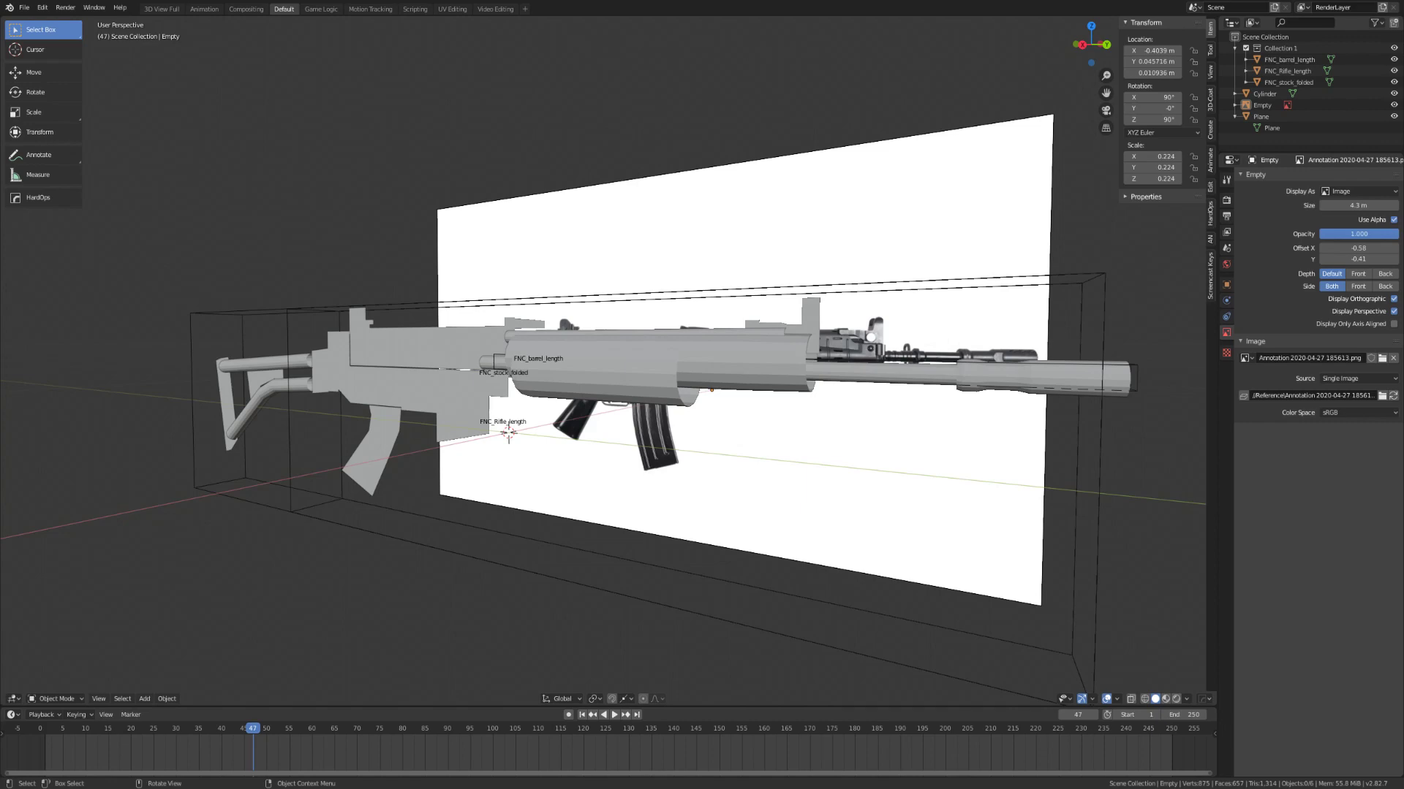
{"action": "mouse_move", "coordinate": [446, 370]}
{"action": "middle_mouse_down"}
{"action": "mouse_move", "coordinate": [479, 354]}
{"action": "mouse_move", "coordinate": [427, 374]}
{"action": "middle_mouse_up"}
{"action": "left_click", "coordinate": [427, 374]}
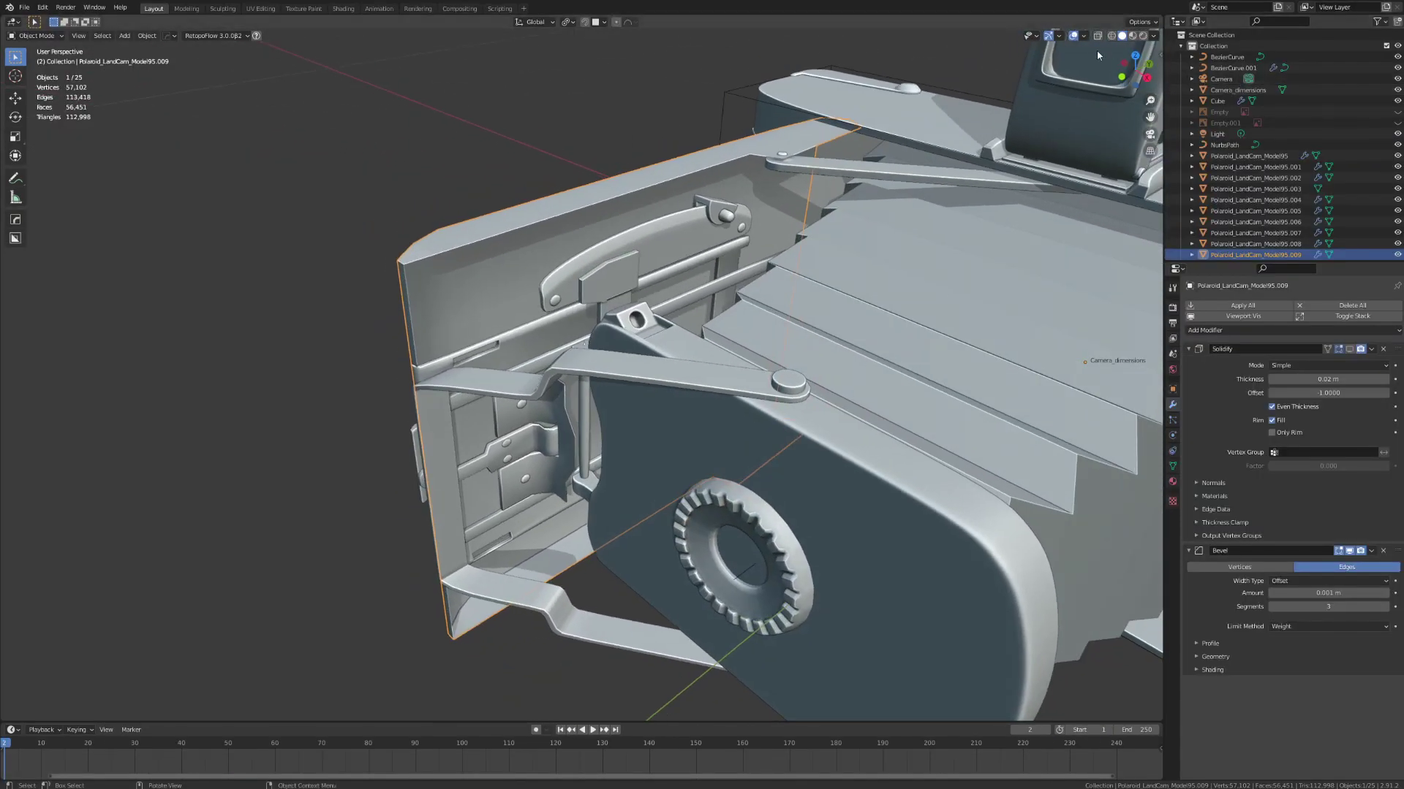
Enable Backface Culling in the viewport shading options and inspect the finished camera's front door from another angle.
{"action": "left_click", "coordinate": [1154, 36]}
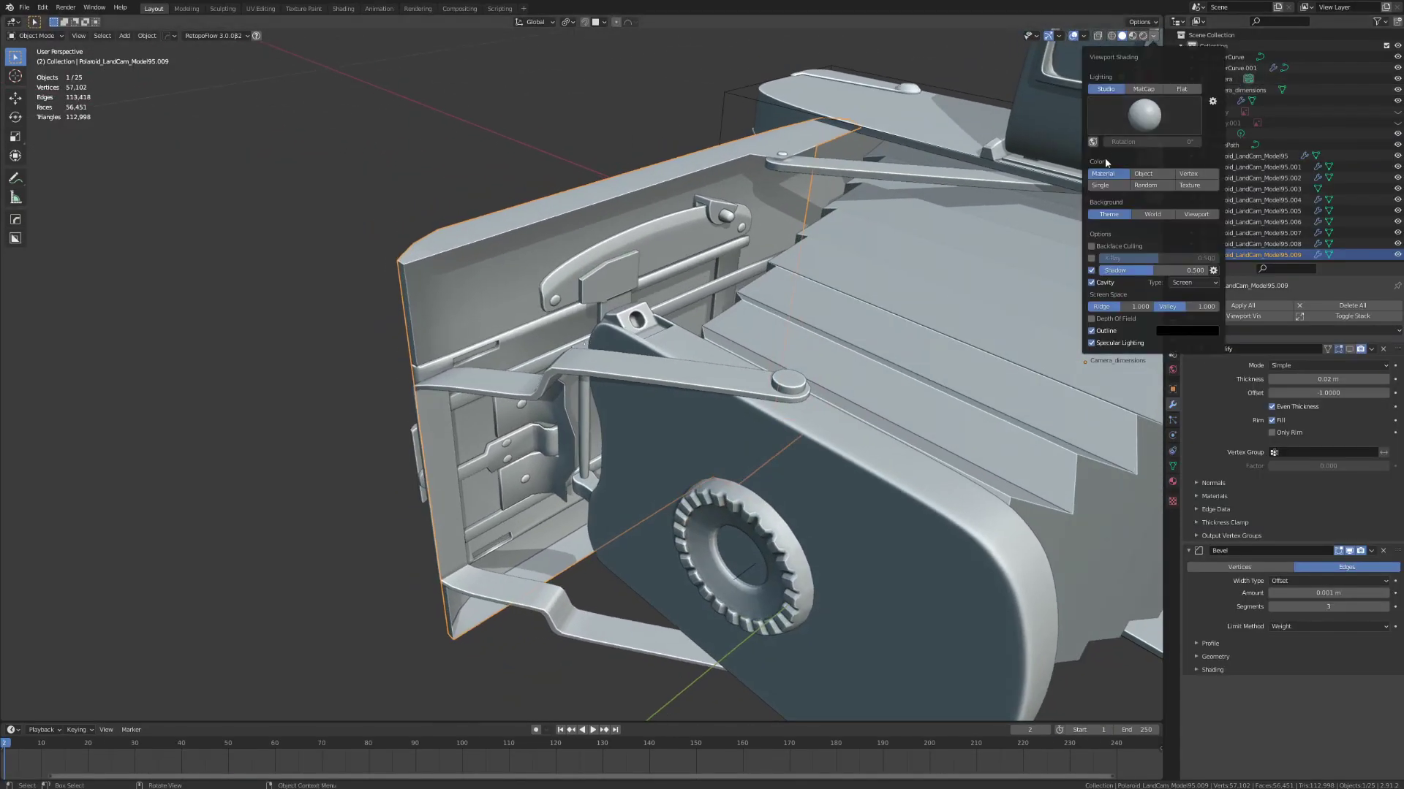
{"action": "left_click", "coordinate": [1093, 248]}
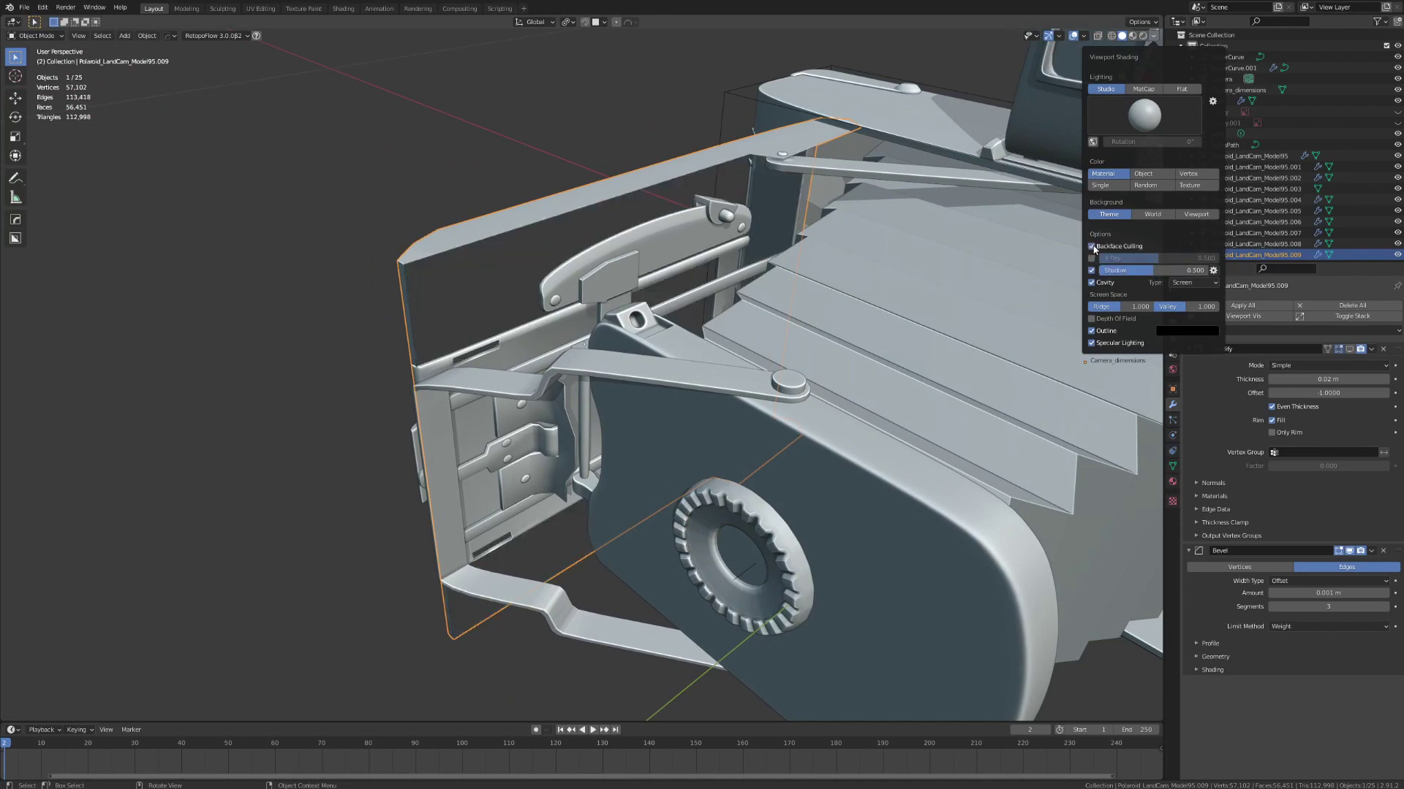
{"action": "mouse_move", "coordinate": [858, 331]}
{"action": "middle_mouse_down"}
{"action": "mouse_move", "coordinate": [872, 317]}
{"action": "mouse_move", "coordinate": [873, 339]}
{"action": "mouse_move", "coordinate": [814, 332]}
{"action": "mouse_move", "coordinate": [991, 326]}
{"action": "mouse_move", "coordinate": [796, 329]}
{"action": "mouse_move", "coordinate": [881, 326]}
{"action": "middle_mouse_up"}
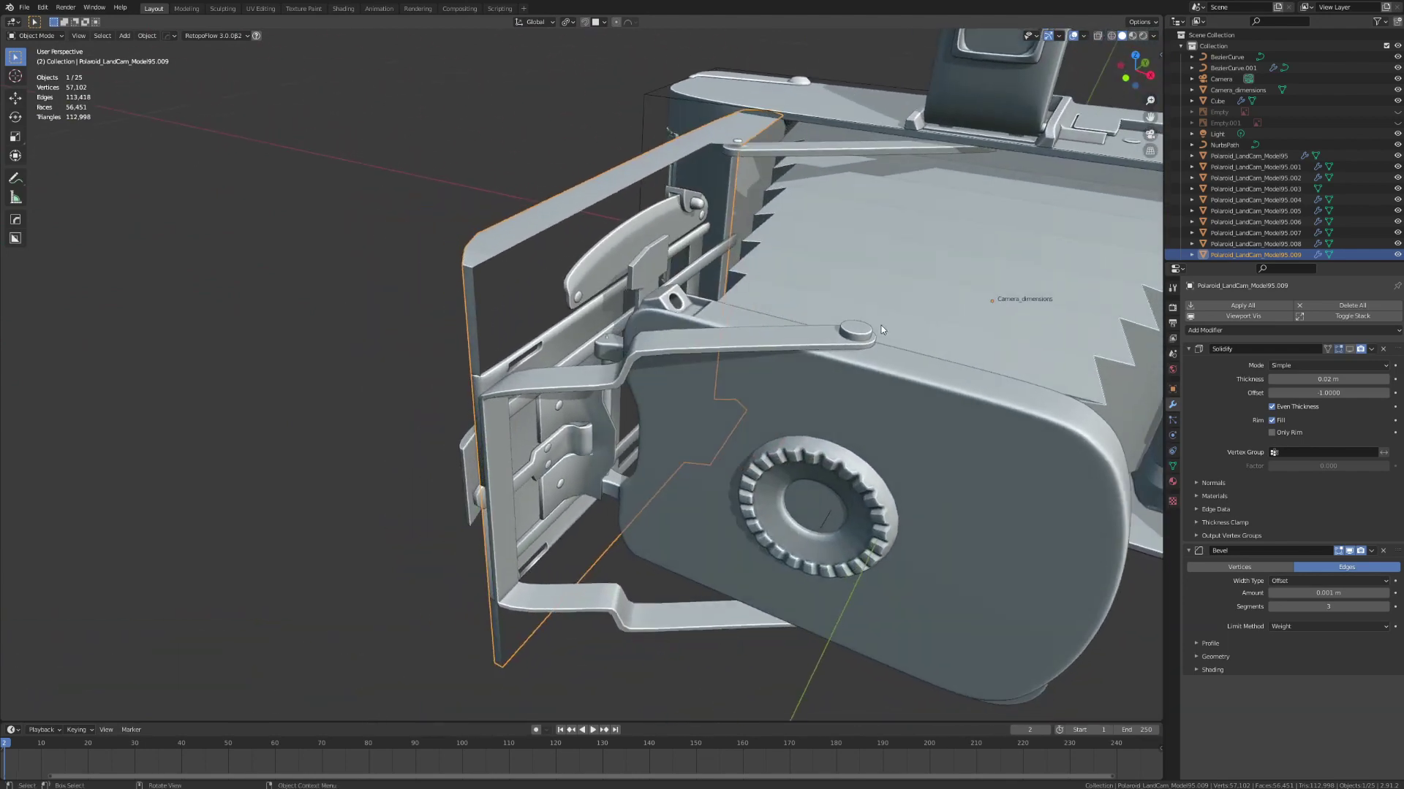
{"action": "left_click", "coordinate": [1153, 35]}
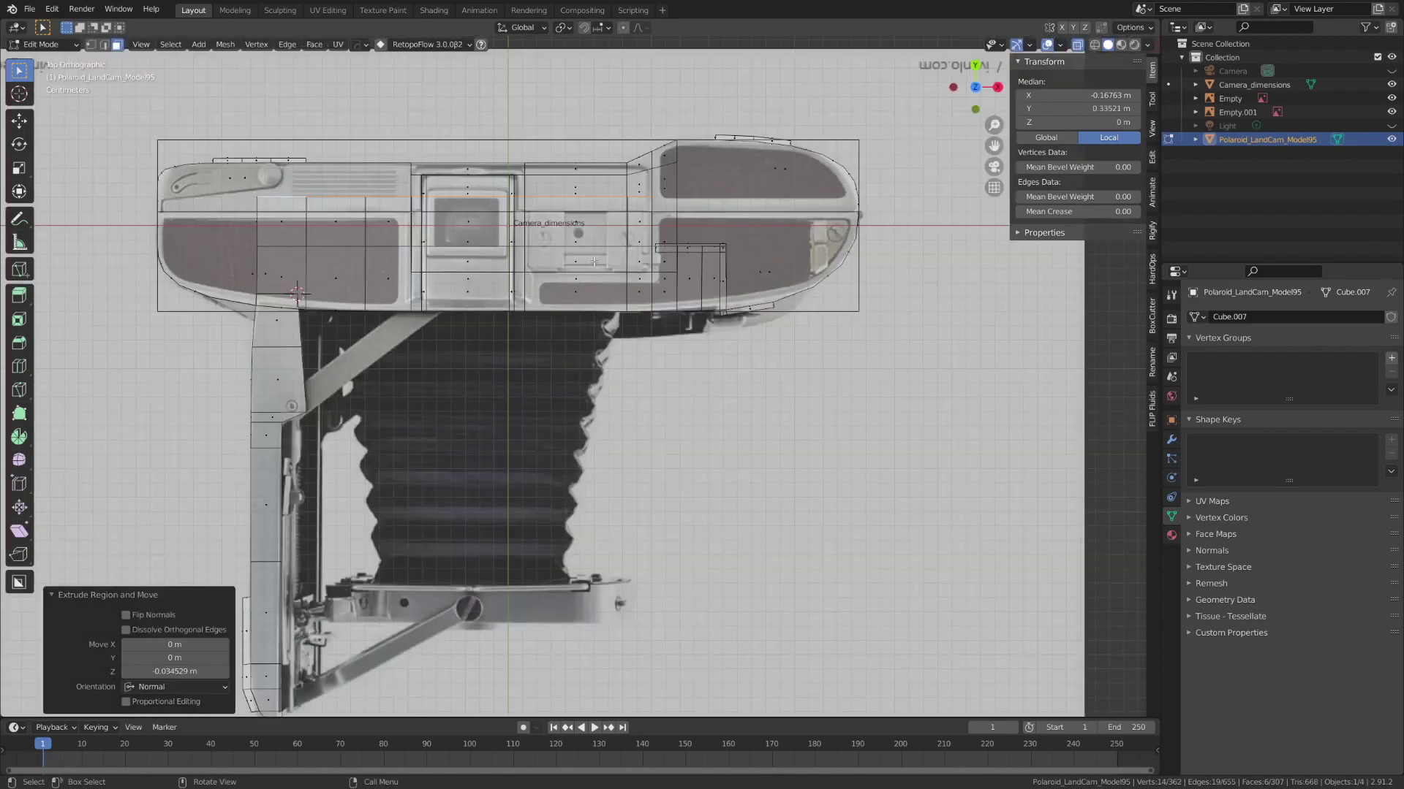
{"action": "middle_click_drag", "start_coordinate": [636, 242], "coordinate": [694, 242]}
{"action": "key", "text": "alt+z"}
{"action": "left_click", "coordinate": [618, 320]}
{"action": "scroll", "coordinate": [771, 279], "scroll_direction": "up", "scroll_amount": 3}
{"action": "key", "text": "g"}
{"action": "key", "text": "x"}
{"action": "right_click", "coordinate": [602, 206]}
{"action": "middle_click_drag", "start_coordinate": [601, 206], "coordinate": [343, 394]}
{"action": "key", "text": "g"}
{"action": "key", "text": "x"}
{"action": "left_click", "coordinate": [541, 212]}
{"action": "key", "text": "alt+z"}
{"action": "key", "text": "ctrl+z"}
{"action": "key", "text": "ctrl+z"}
{"action": "key", "text": "ctrl+z"}
Extend the face selection across the body's inner back wall and extrude it in the see-through top view.
{"action": "left_click", "coordinate": [364, 222], "text": "ctrl"}
{"action": "key", "text": "alt+z"}
{"action": "key", "text": "e"}
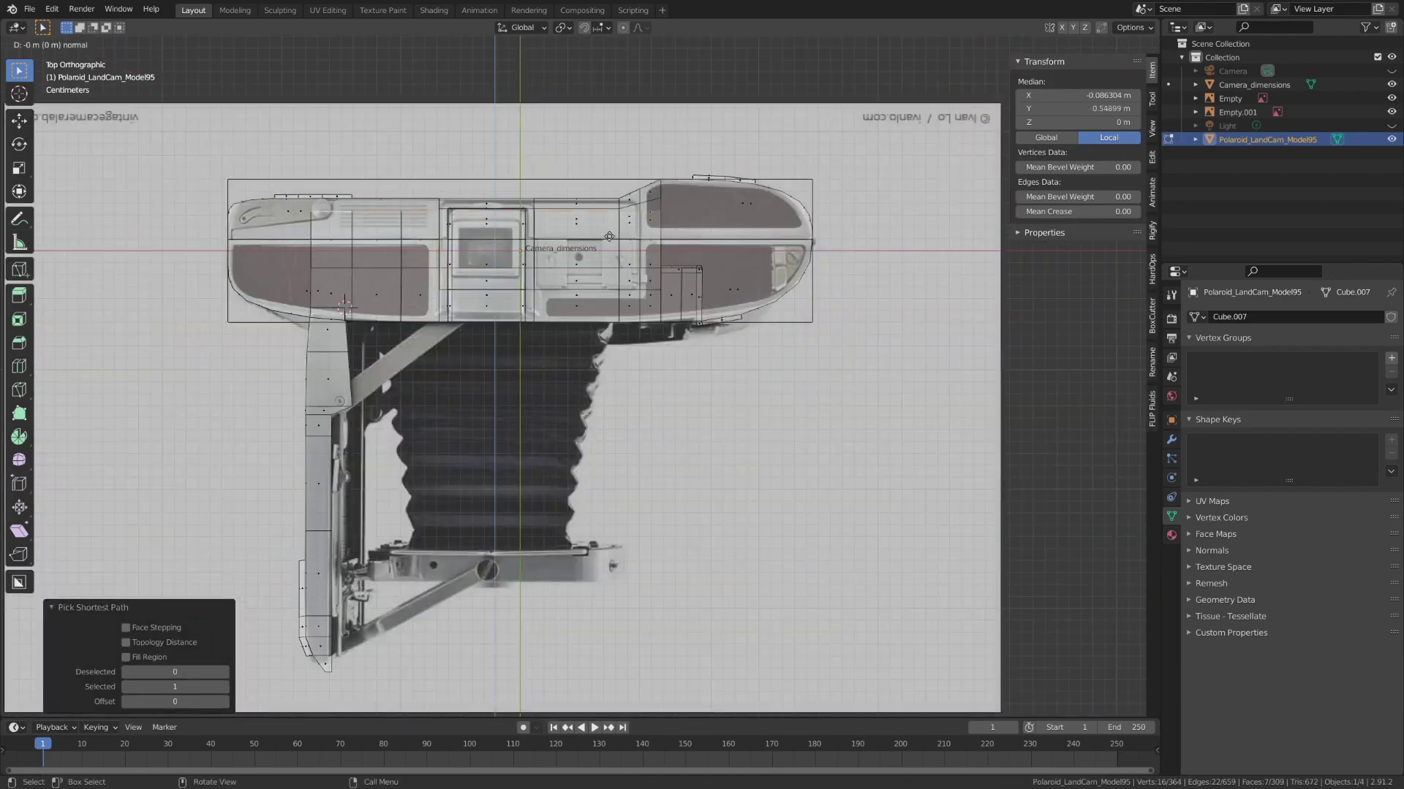
{"action": "left_click", "coordinate": [943, 453]}
{"action": "middle_click_drag", "start_coordinate": [943, 454], "coordinate": [873, 398]}
{"action": "key", "text": "alt+z"}
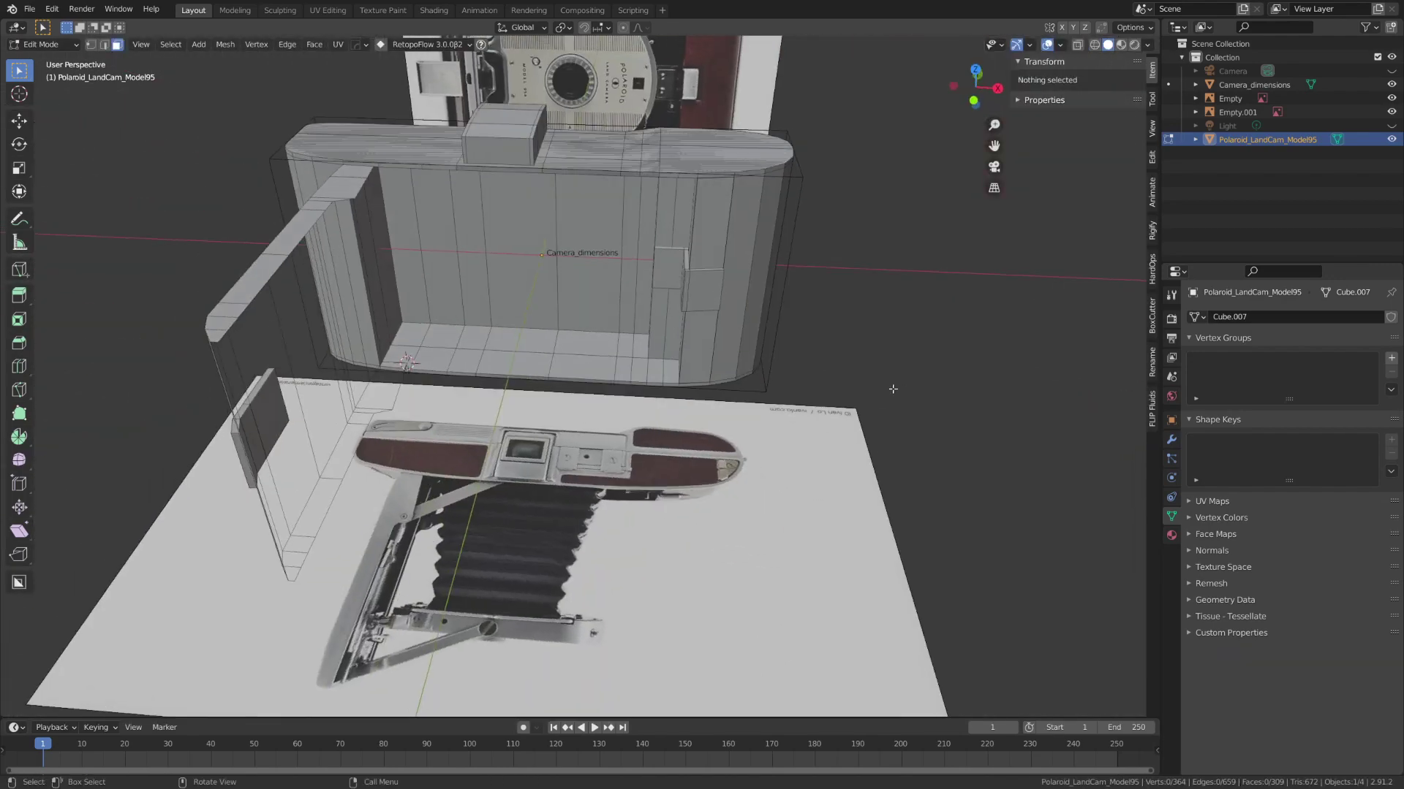
Undo the last two changes and duplicate the selected geometry along X in the top view.
{"action": "middle_click_drag", "start_coordinate": [513, 257], "coordinate": [443, 495]}
{"action": "key", "text": "ctrl+z"}
{"action": "key", "text": "ctrl+z"}
{"action": "key", "text": "KP_7"}
{"action": "middle_click_drag", "start_coordinate": [558, 429], "coordinate": [537, 327]}
{"action": "key", "text": "shift+d"}
{"action": "key", "text": "x"}
{"action": "left_click", "coordinate": [558, 328]}
{"action": "key", "text": "c"}
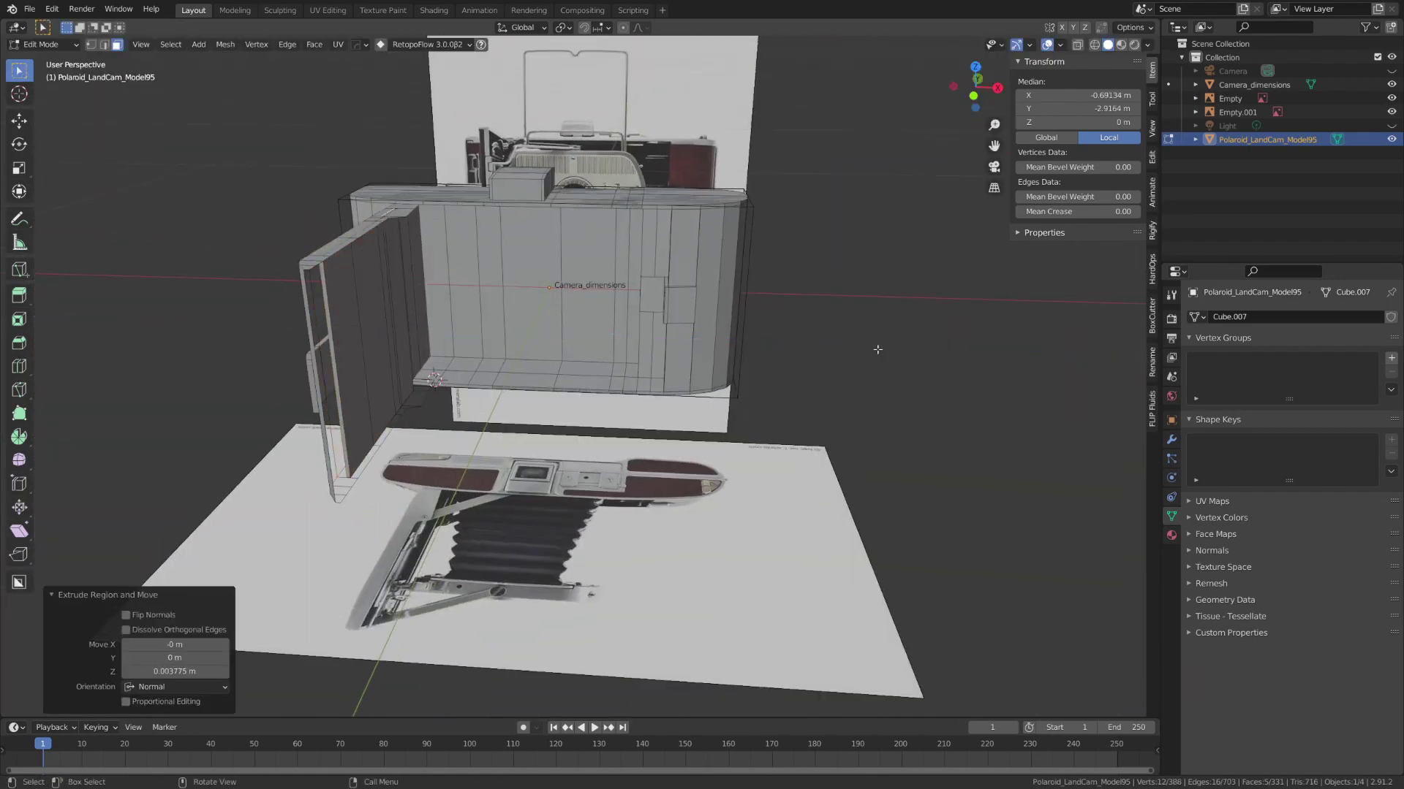
Scale the selected front door faces along Z against the front reference image, using the see-through front view.
{"action": "key", "text": "KP_1"}
{"action": "key", "text": "alt+z"}
{"action": "key", "text": "s"}
{"action": "key", "text": "z"}
{"action": "left_click", "coordinate": [661, 337]}
{"action": "mouse_move", "coordinate": [679, 343]}
{"action": "middle_mouse_down"}
{"action": "mouse_move", "coordinate": [711, 385]}
{"action": "mouse_move", "coordinate": [678, 440]}
{"action": "mouse_move", "coordinate": [680, 468]}
{"action": "middle_mouse_up"}
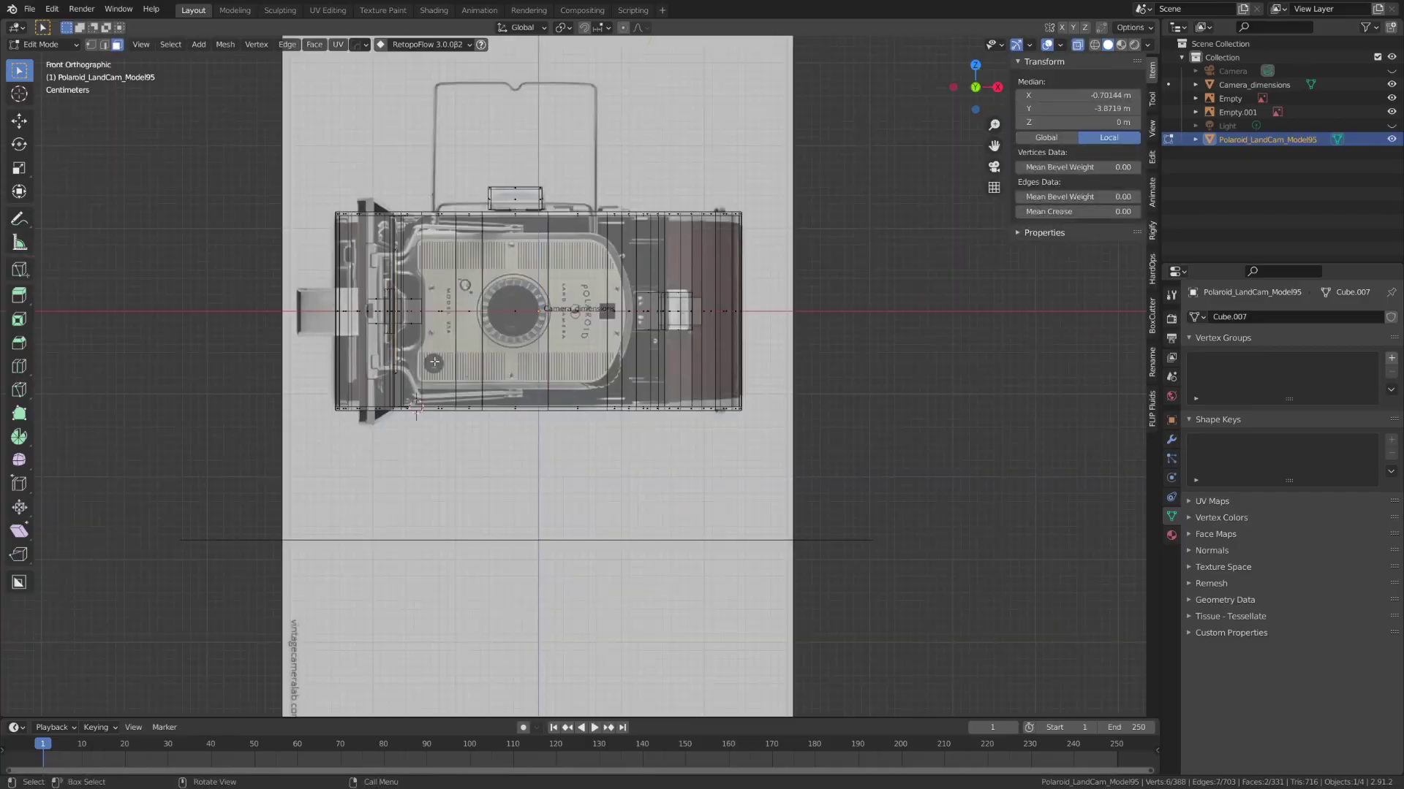